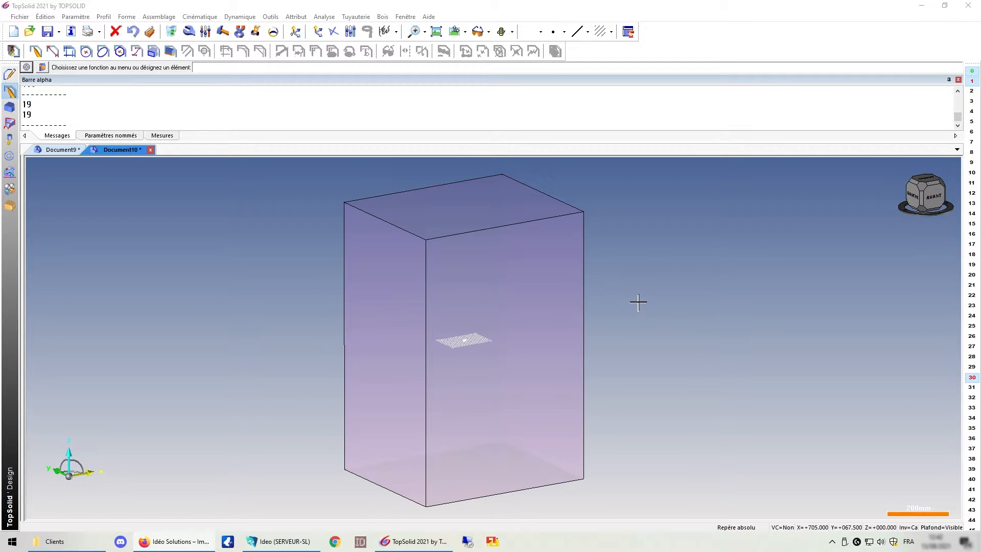
# Switch to Document9 and bring its two panels into view.
pyautogui.scroll(-1, 452, 262)
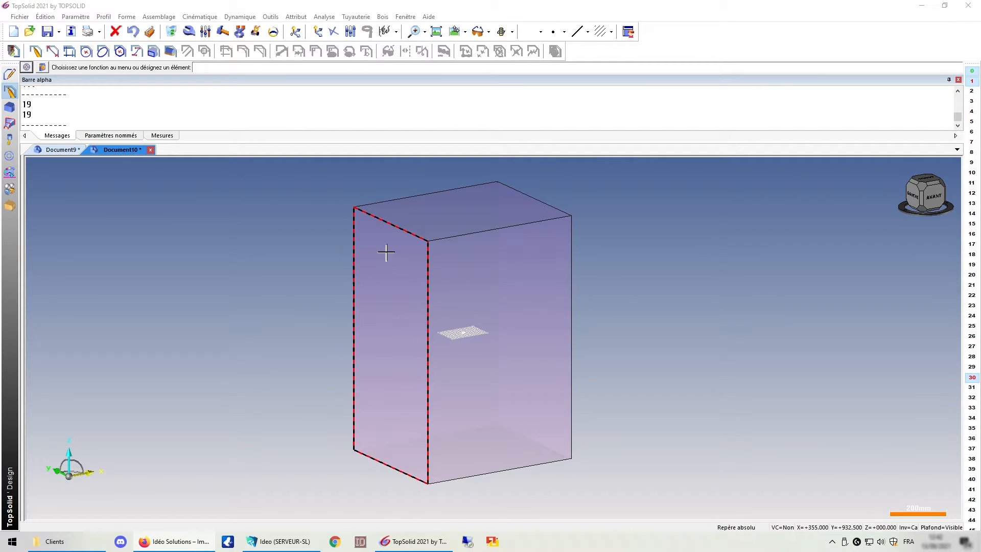
pyautogui.click(74, 150)
pyautogui.scroll(3, 622, 308)
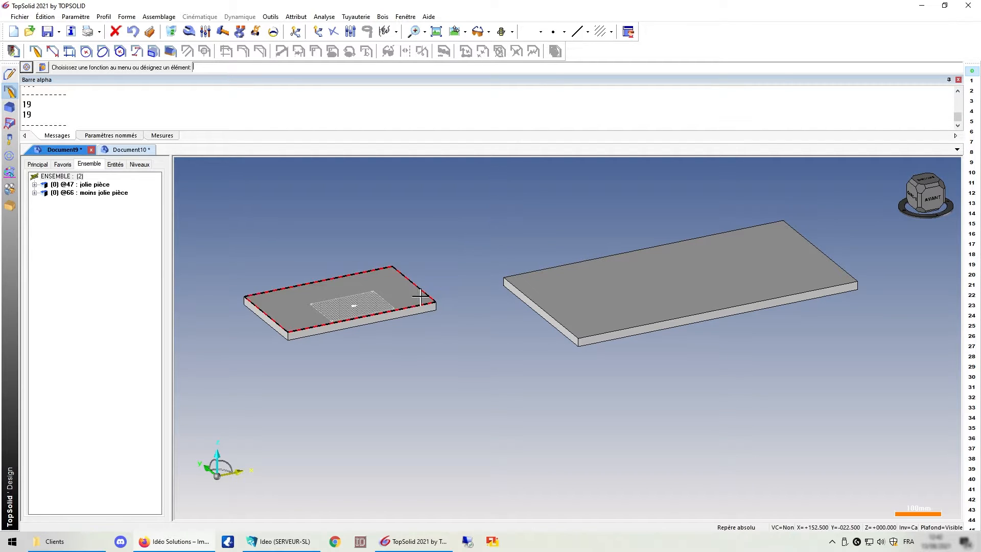
pyautogui.scroll(-1, 467, 252)
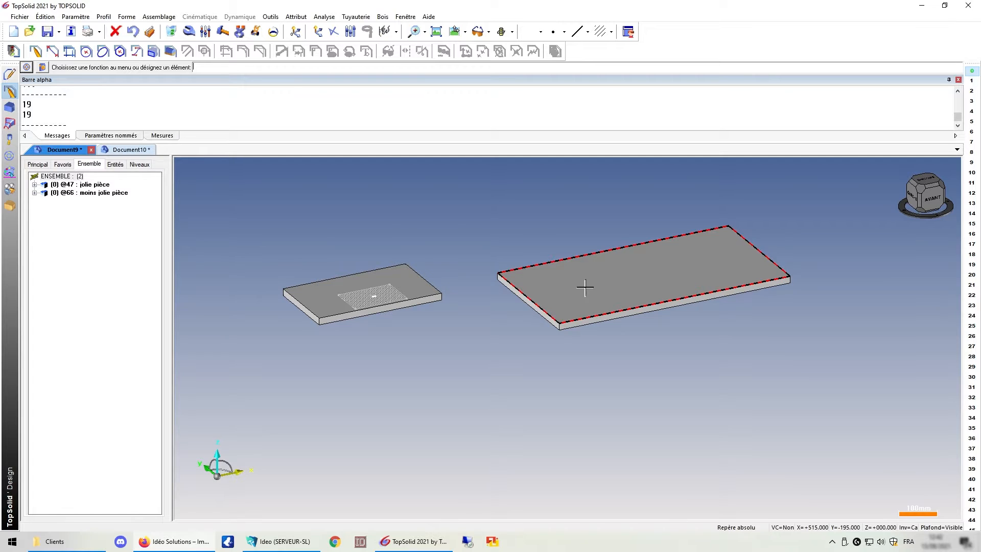
# Open the TopSolid'Wood help and search it for the keyword 'entité panneau'.
pyautogui.click(382, 16)
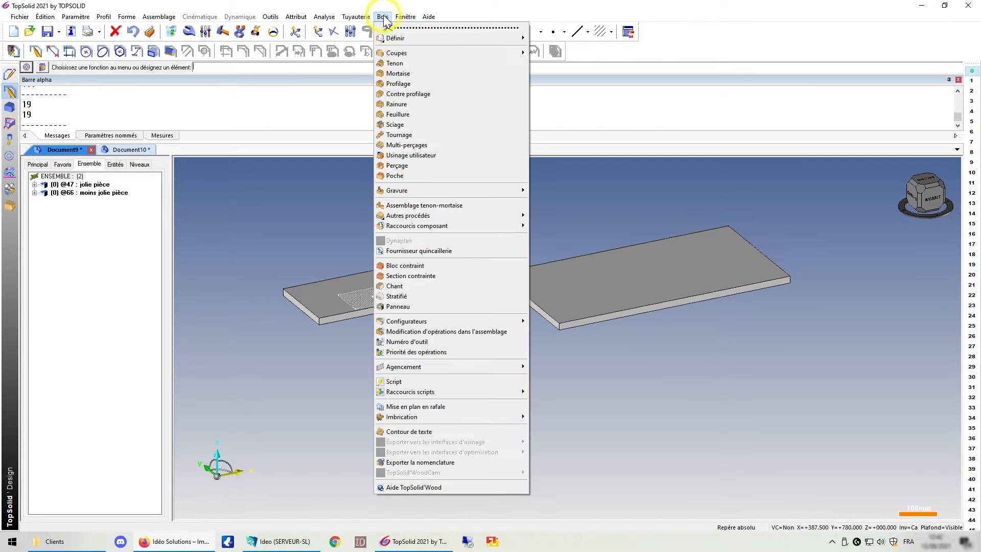
pyautogui.click(416, 489)
pyautogui.click(33, 72)
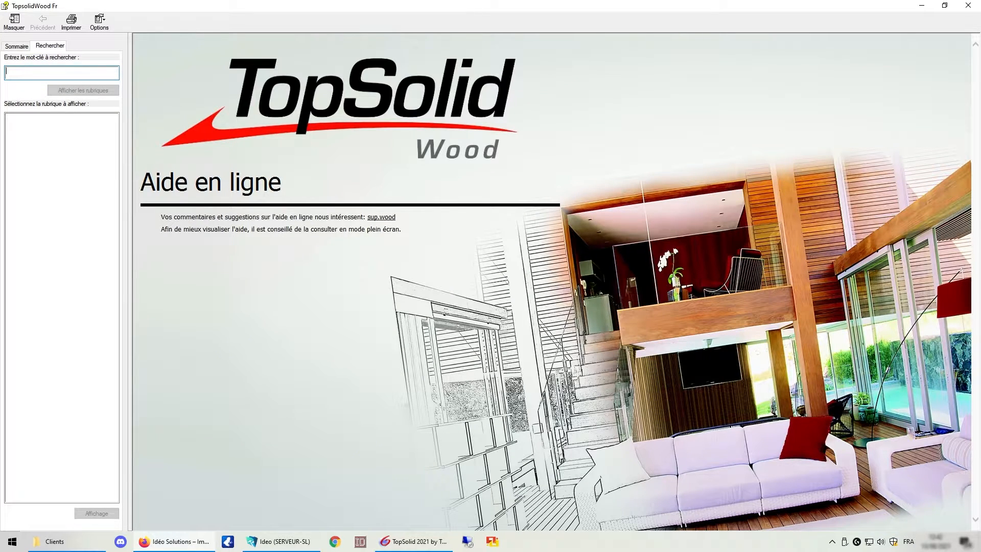
pyautogui.write('entité panneau')
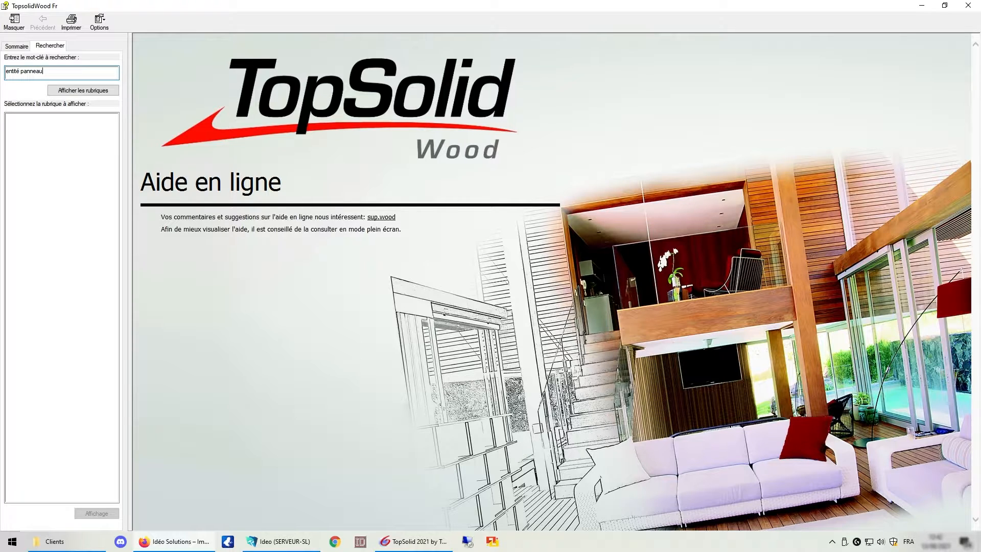
pyautogui.press('Return')
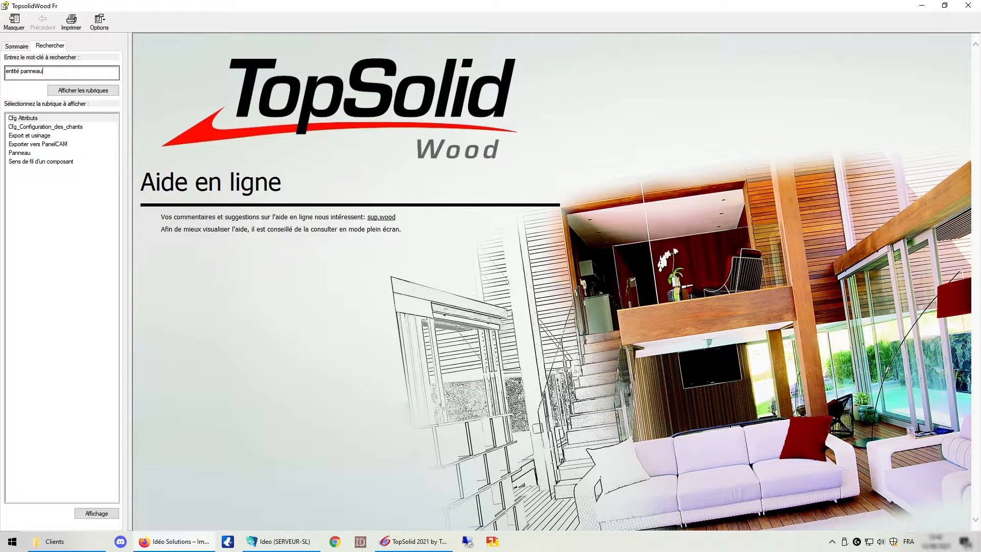
# Open the Cfg_Configuration_des_chants help topic and read through the edge and laminate configuration explanations.
pyautogui.doubleClick(50, 127)
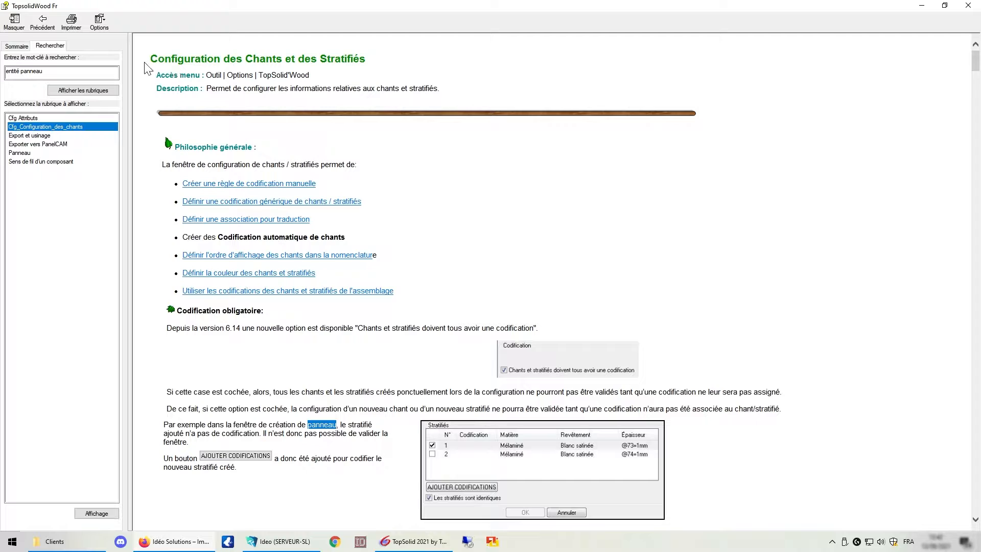
pyautogui.moveTo(150, 59); pyautogui.dragTo(367, 59)
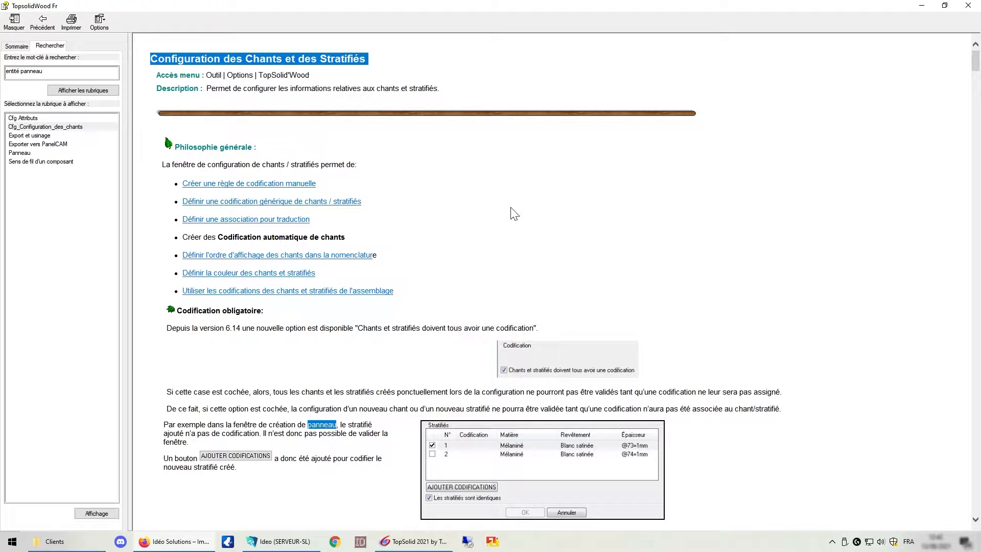
pyautogui.scroll(-3, 380, 201)
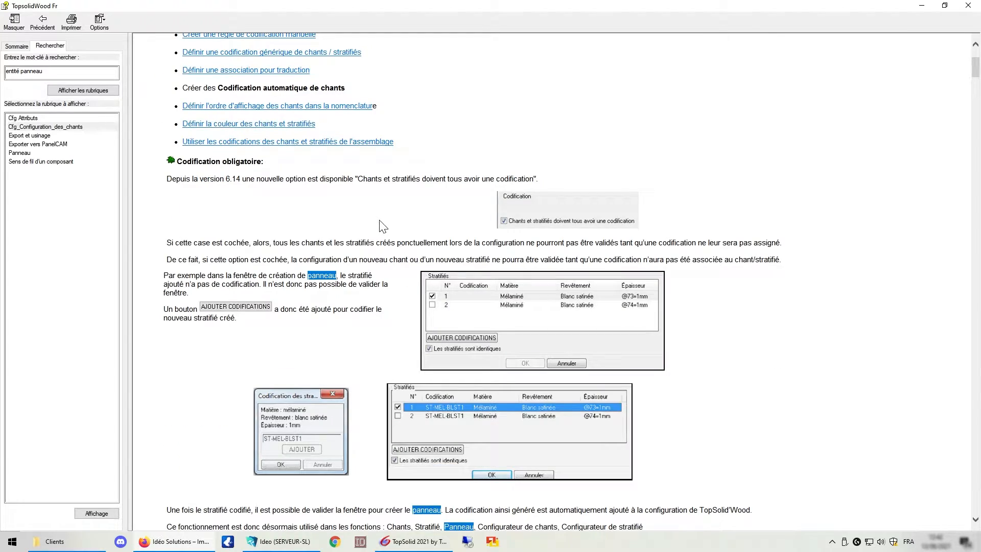
pyautogui.scroll(-6, 380, 225)
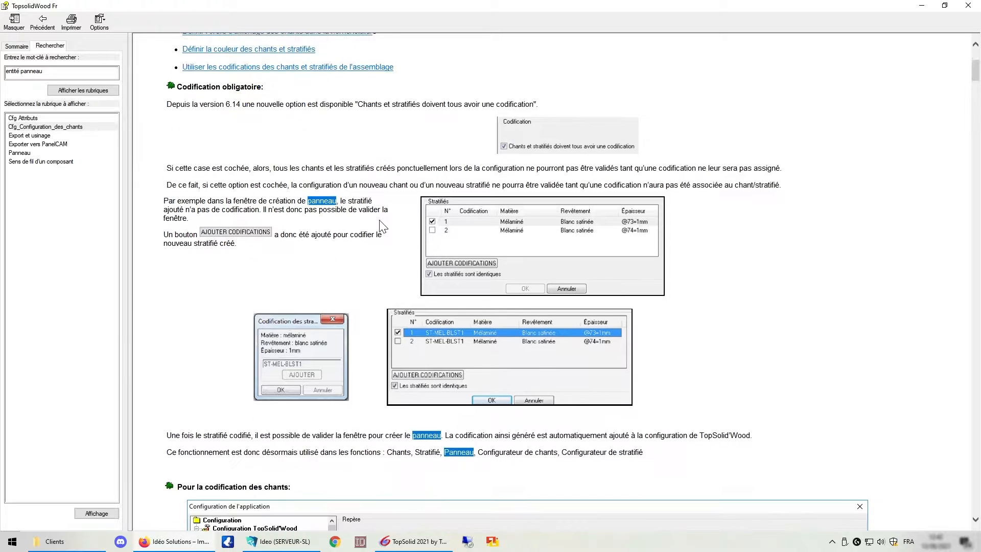
pyautogui.scroll(-7, 381, 225)
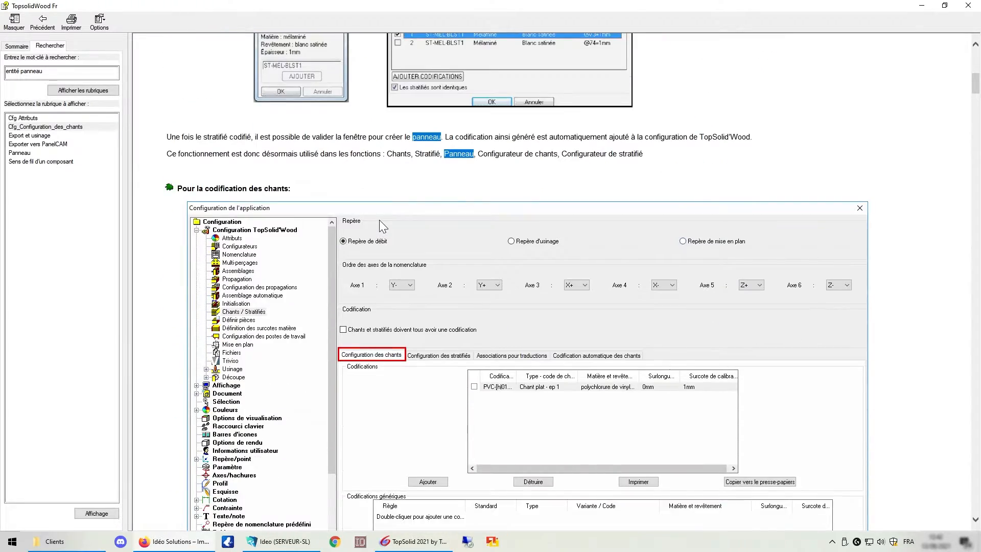
pyautogui.scroll(-4, 382, 226)
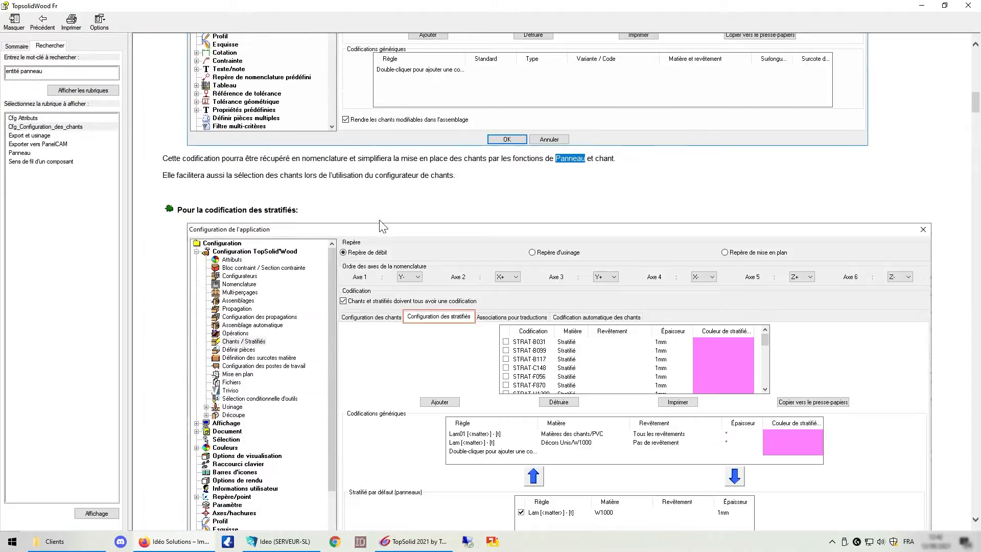
pyautogui.scroll(-4, 381, 224)
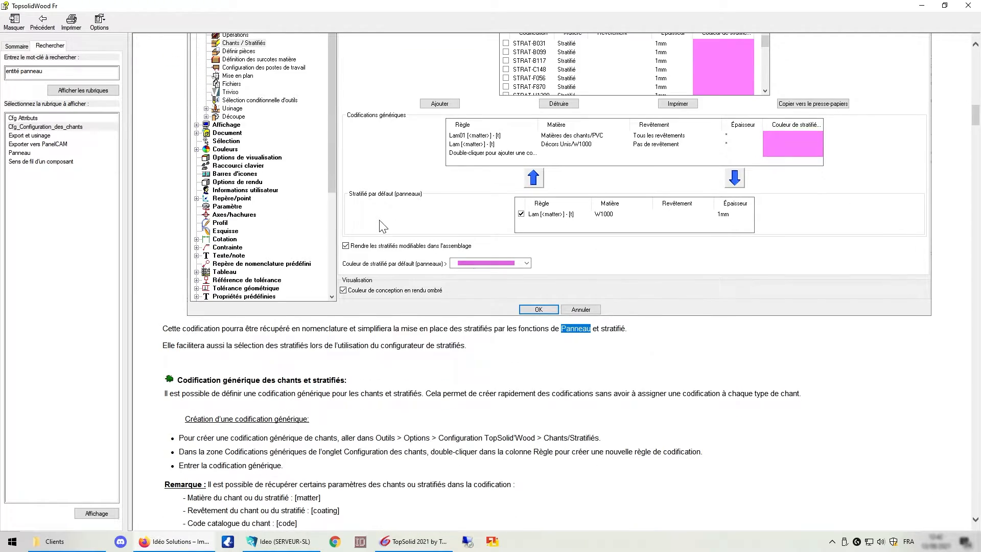
pyautogui.scroll(-6, 383, 227)
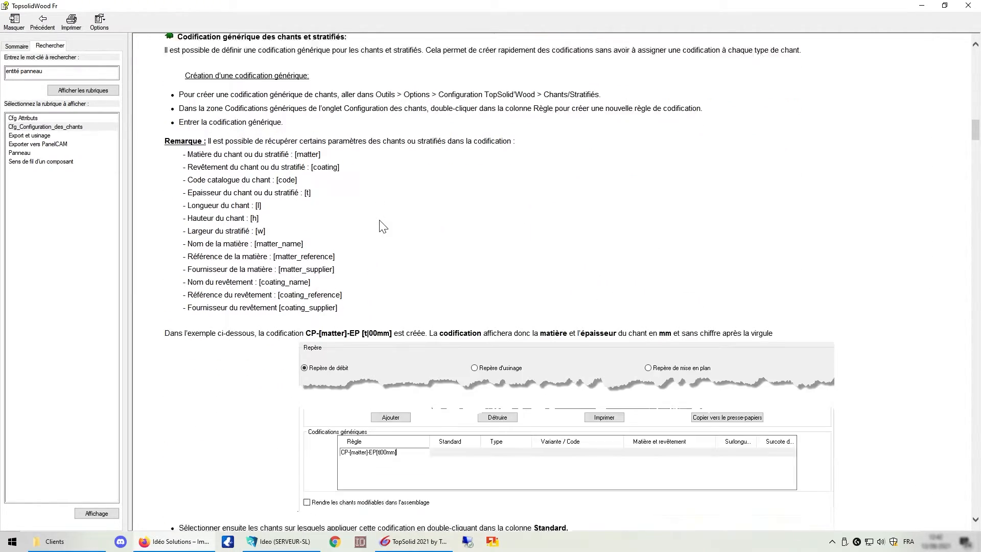
pyautogui.scroll(-15, 383, 226)
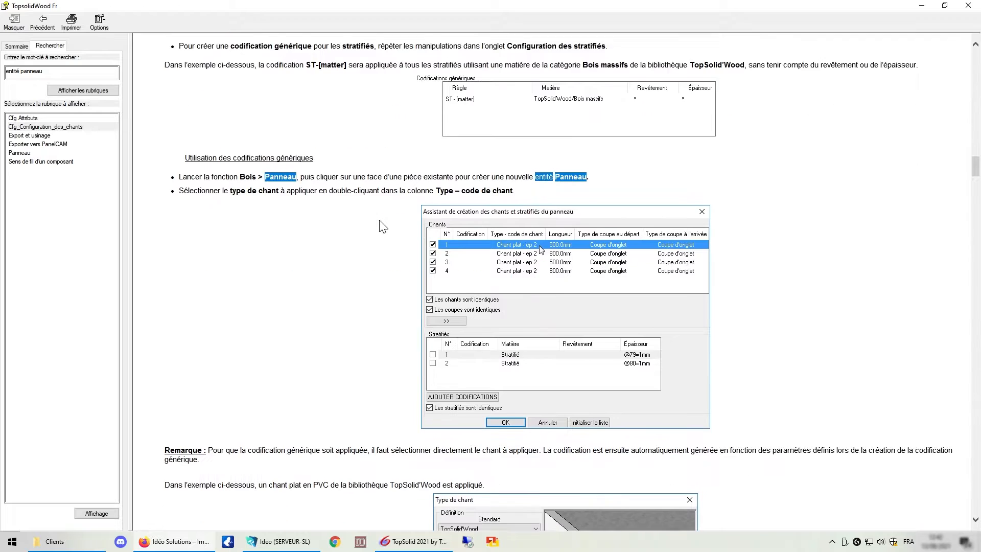
pyautogui.scroll(-12, 383, 226)
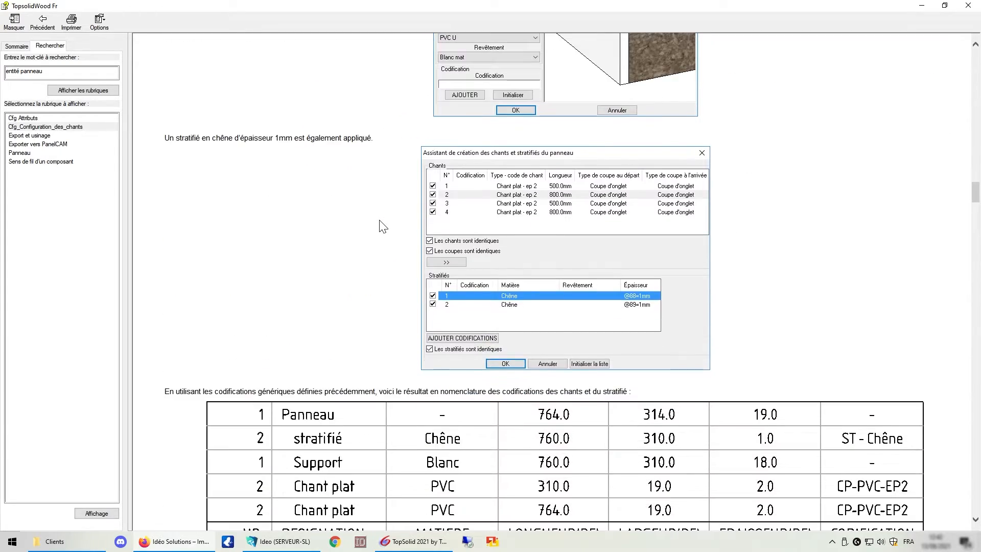
pyautogui.scroll(-9, 383, 227)
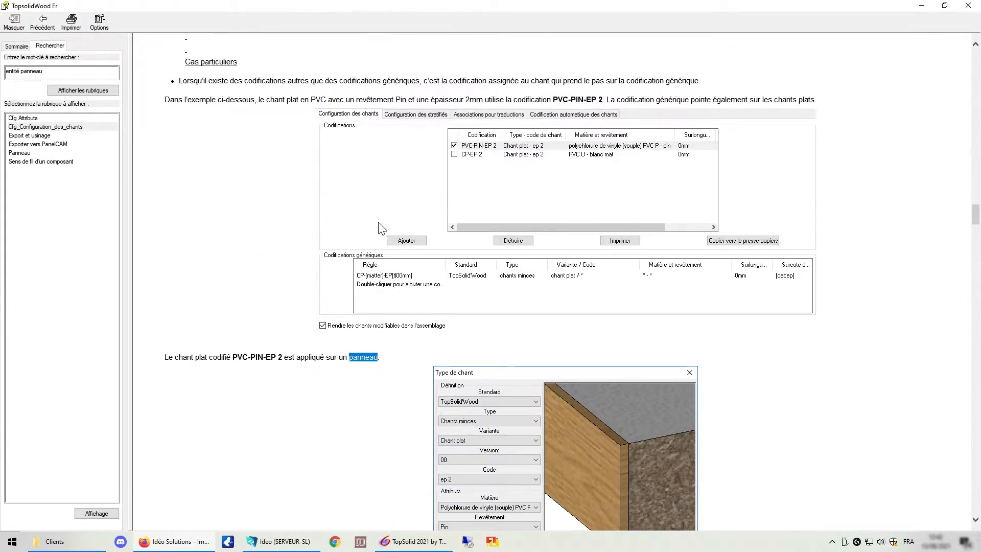
pyautogui.scroll(-12, 382, 228)
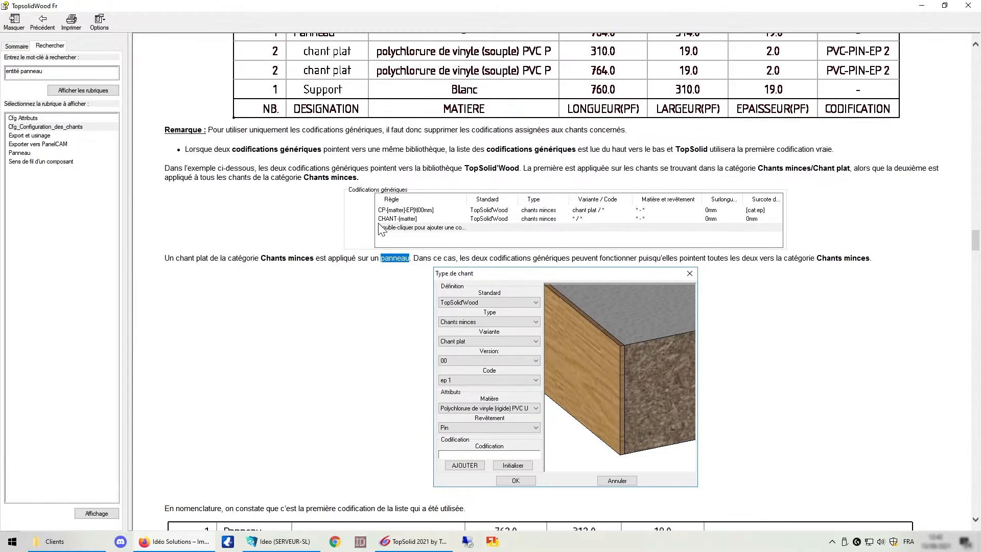
pyautogui.scroll(-12, 382, 228)
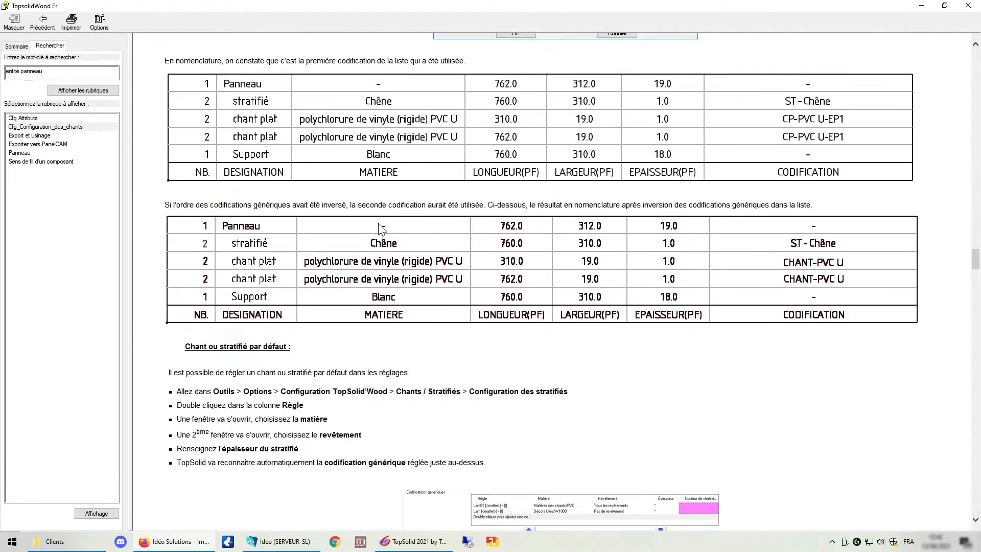
pyautogui.scroll(-12, 381, 229)
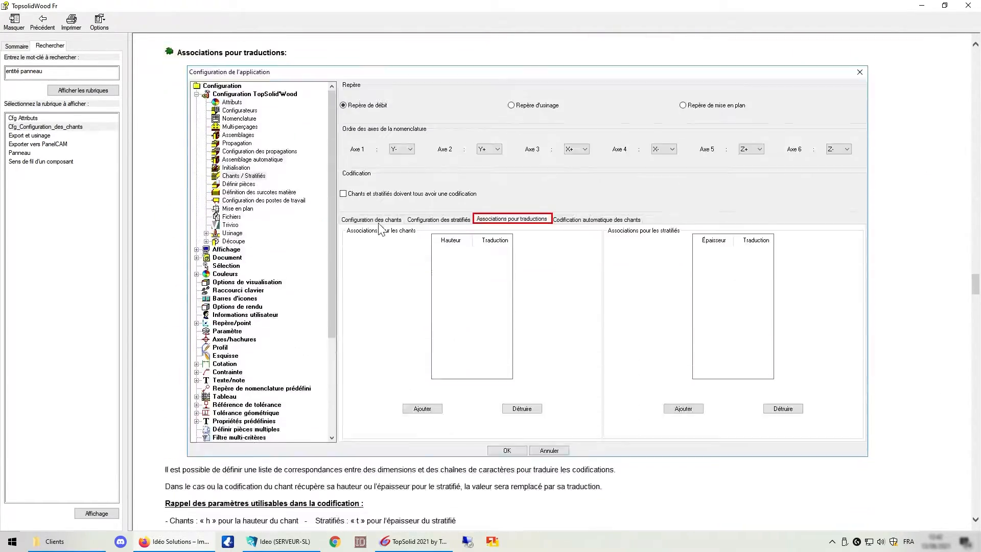
pyautogui.scroll(-12, 380, 228)
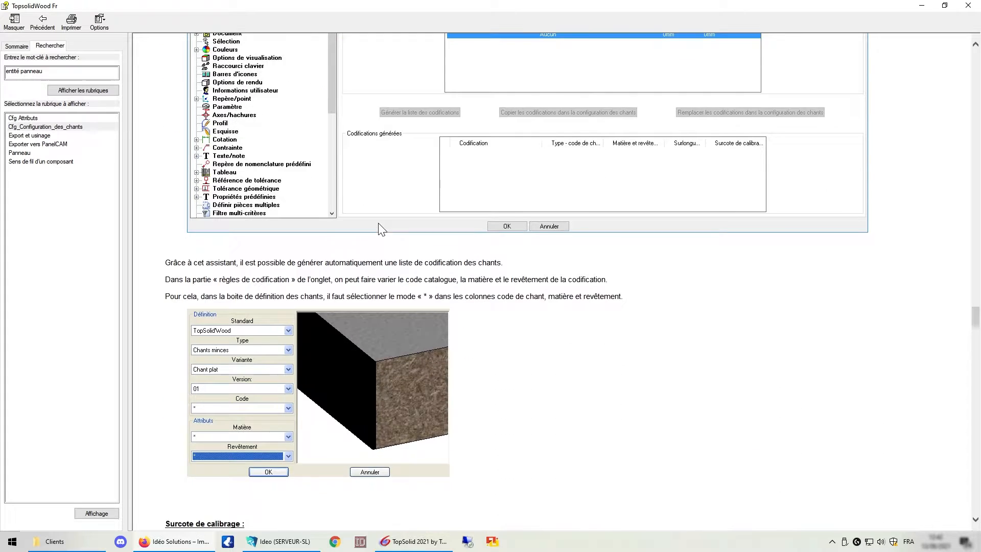
pyautogui.scroll(-12, 378, 224)
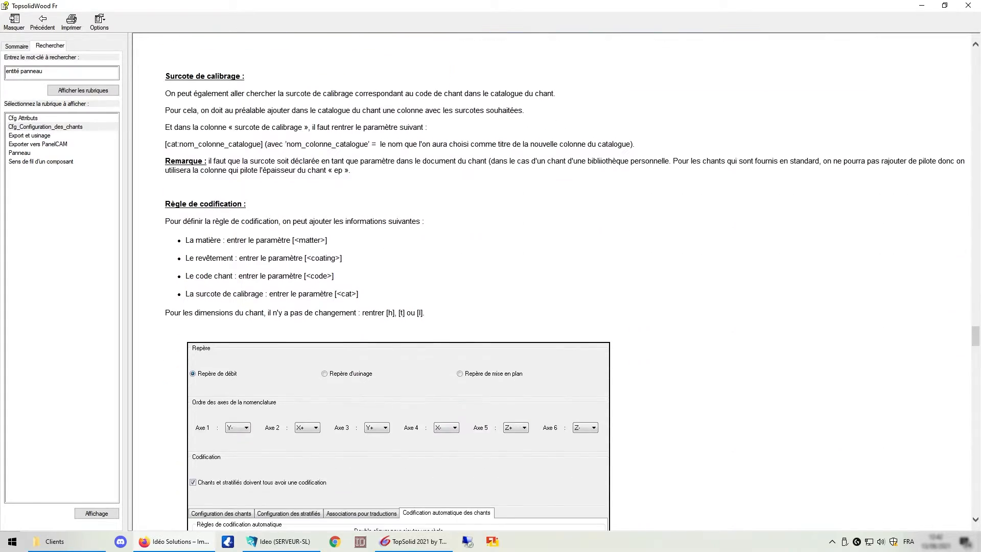
pyautogui.scroll(-12, 378, 222)
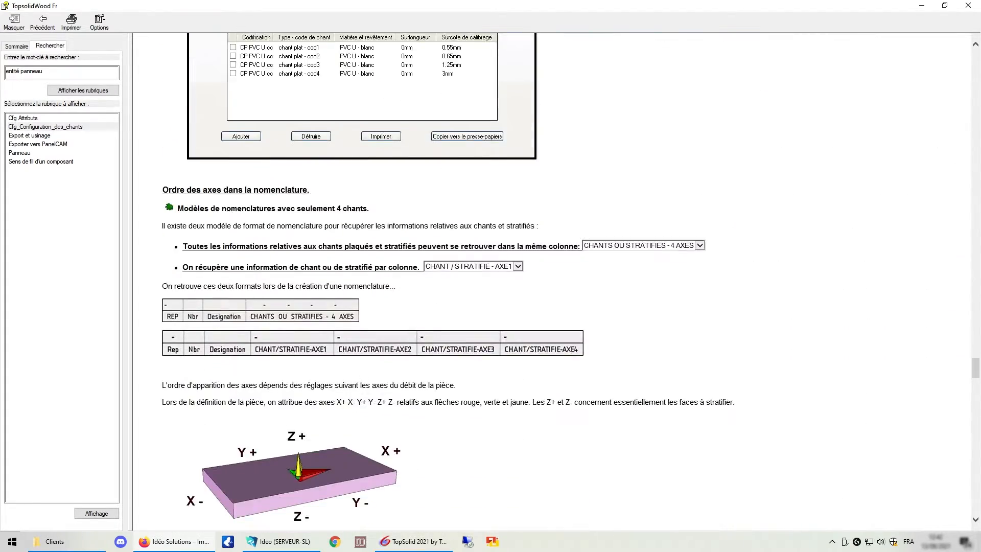
pyautogui.scroll(-12, 380, 229)
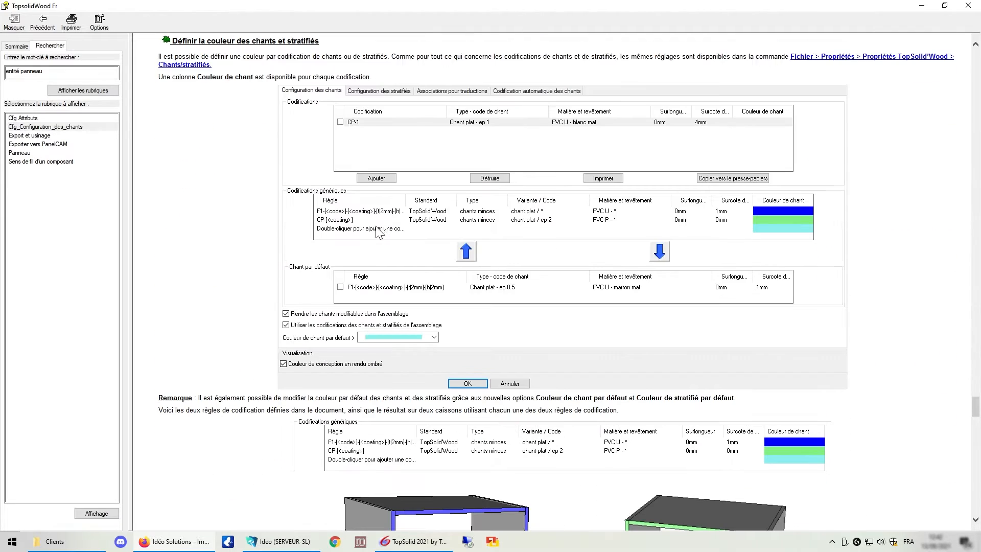
pyautogui.scroll(-12, 376, 233)
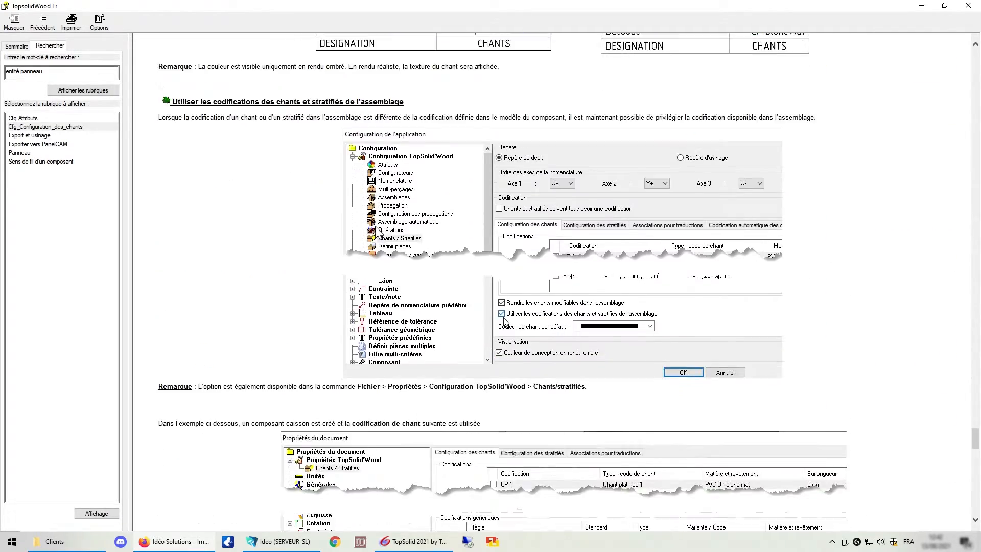
pyautogui.scroll(-12, 378, 232)
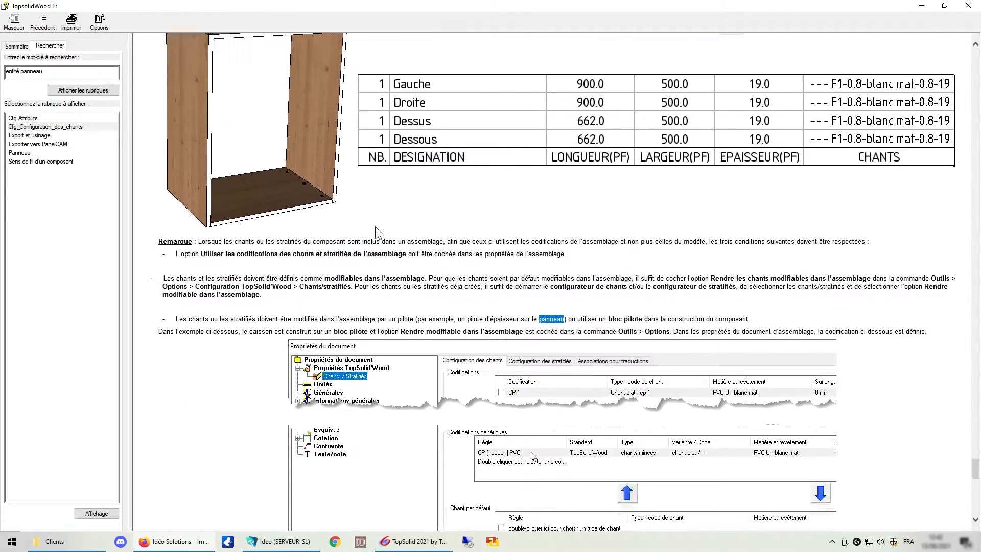
pyautogui.scroll(-12, 319, 290)
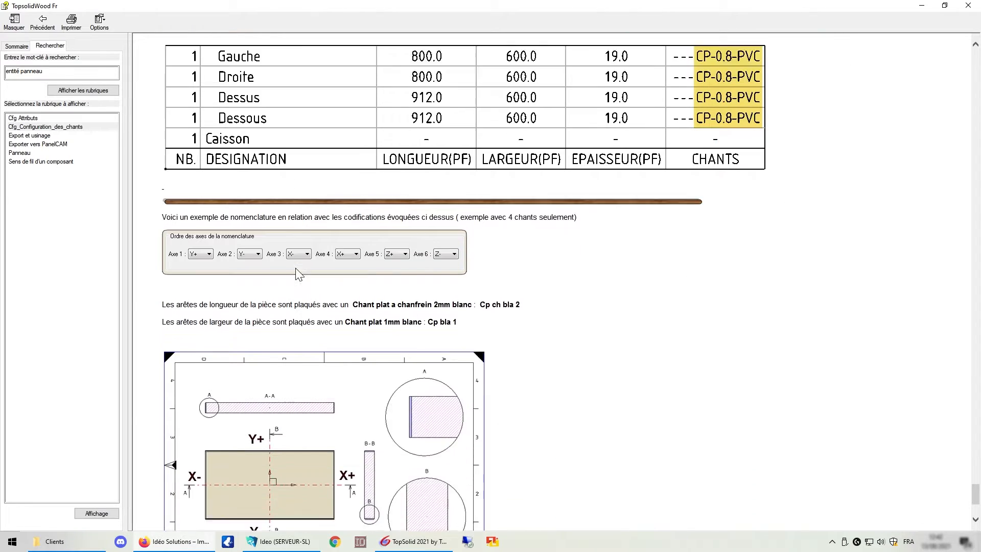
pyautogui.scroll(-1, 295, 268)
pyautogui.scroll(12, 295, 268)
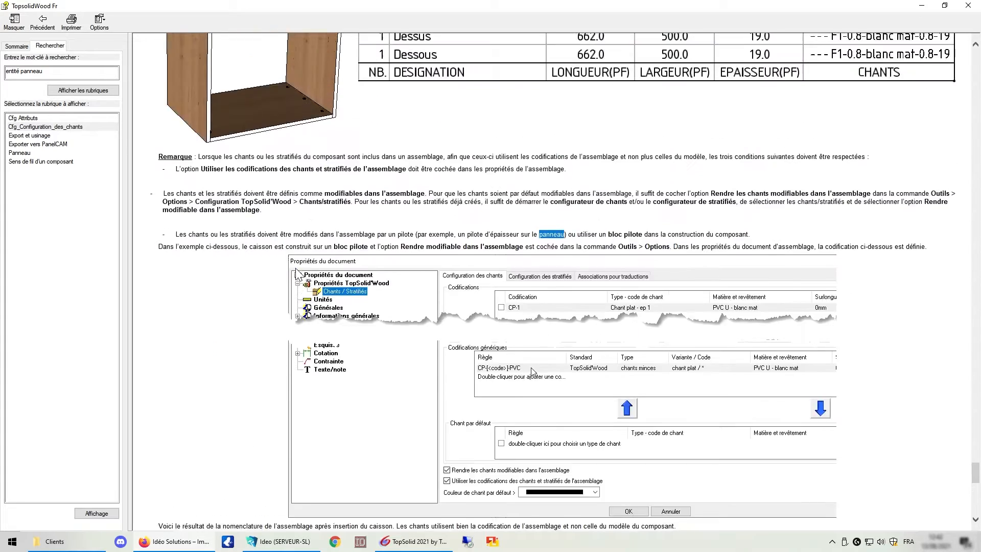
# Search the help for 'création chant' and read the Création d'un chant topic.
pyautogui.write('créat')
pyautogui.write('ion ')
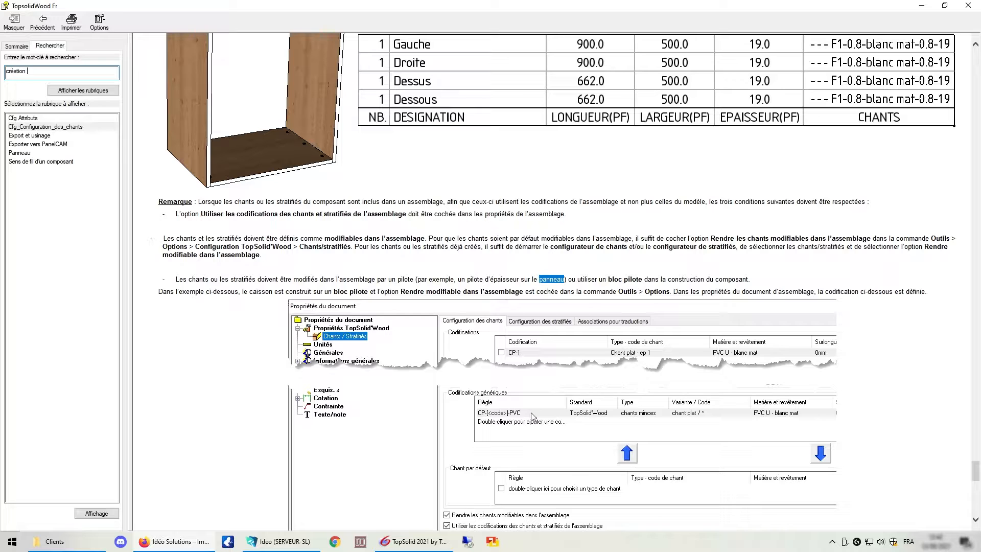
pyautogui.write('chant')
pyautogui.press('Return')
pyautogui.doubleClick(32, 152)
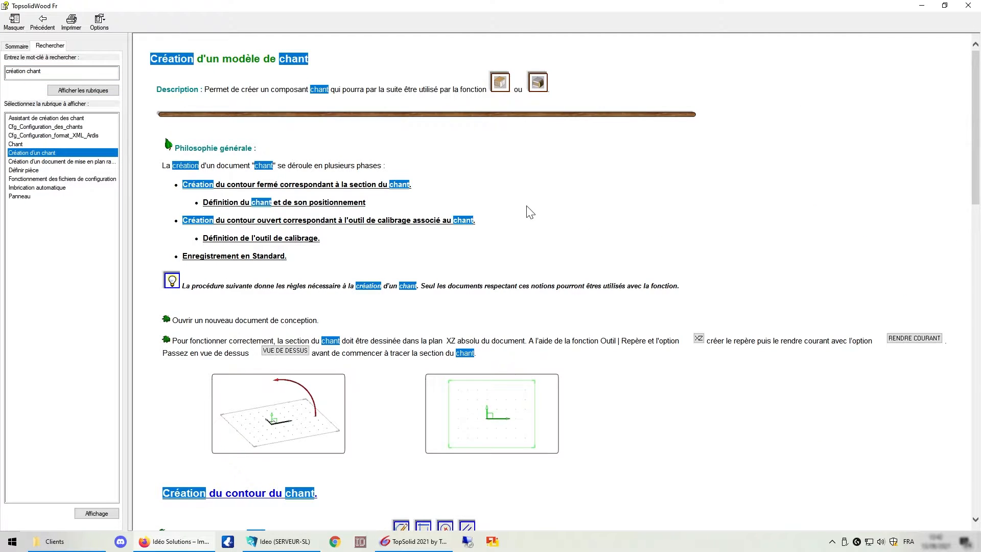
pyautogui.scroll(-15, 526, 212)
pyautogui.scroll(-3, 514, 247)
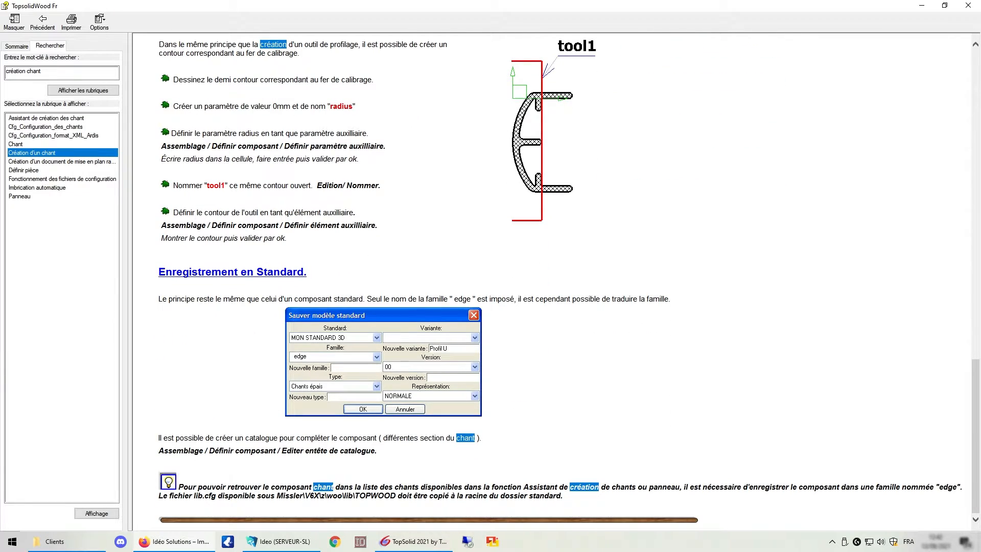
pyautogui.scroll(18, 465, 211)
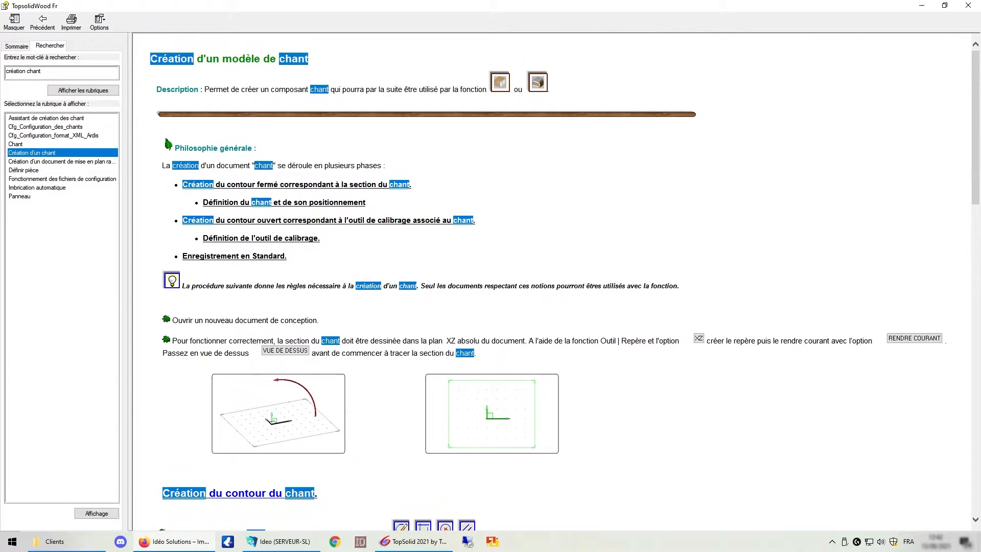
# Return to the CAD window and start the Panneau wood function on the smaller panel to open the edge and laminate wizard.
pyautogui.hotkey('alt', 'Tab')
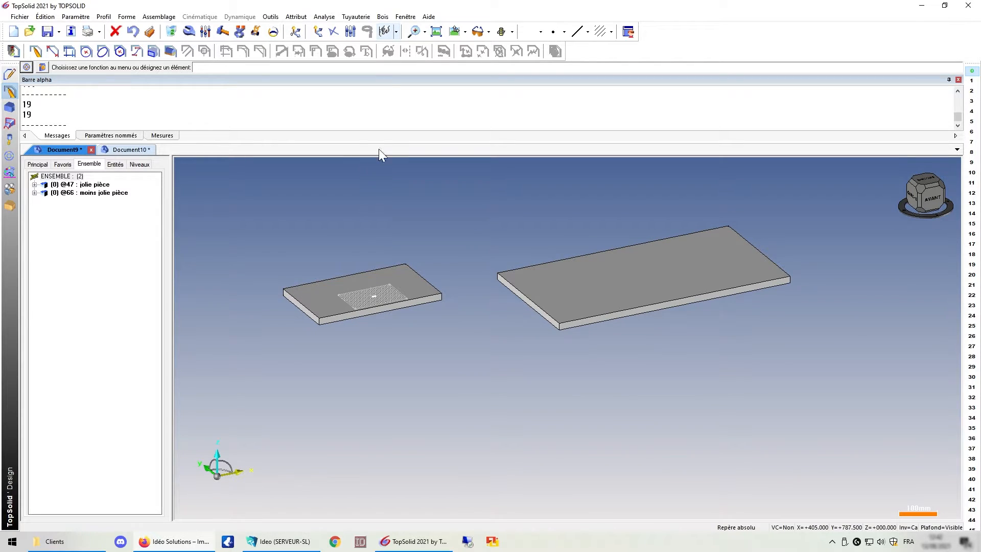
pyautogui.click(382, 19)
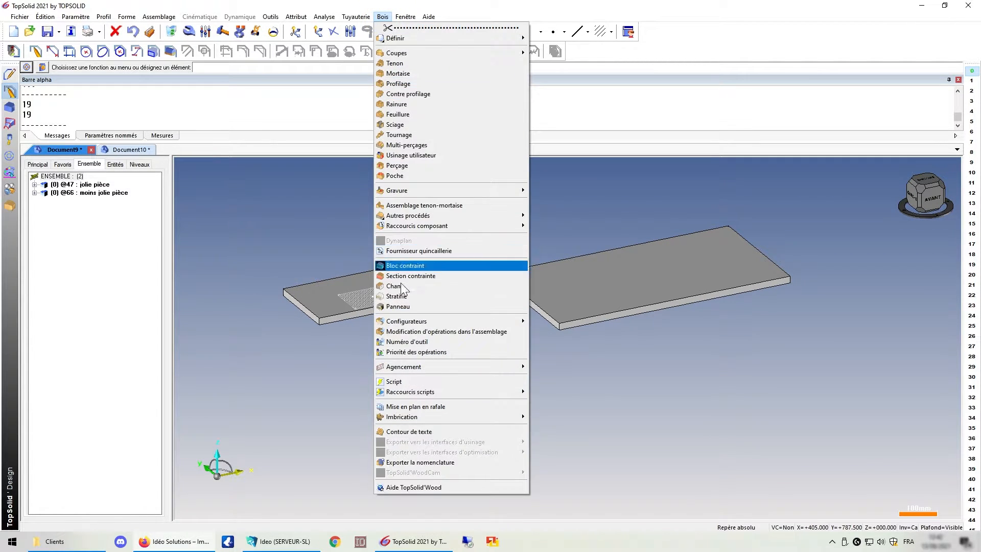
pyautogui.click(403, 306)
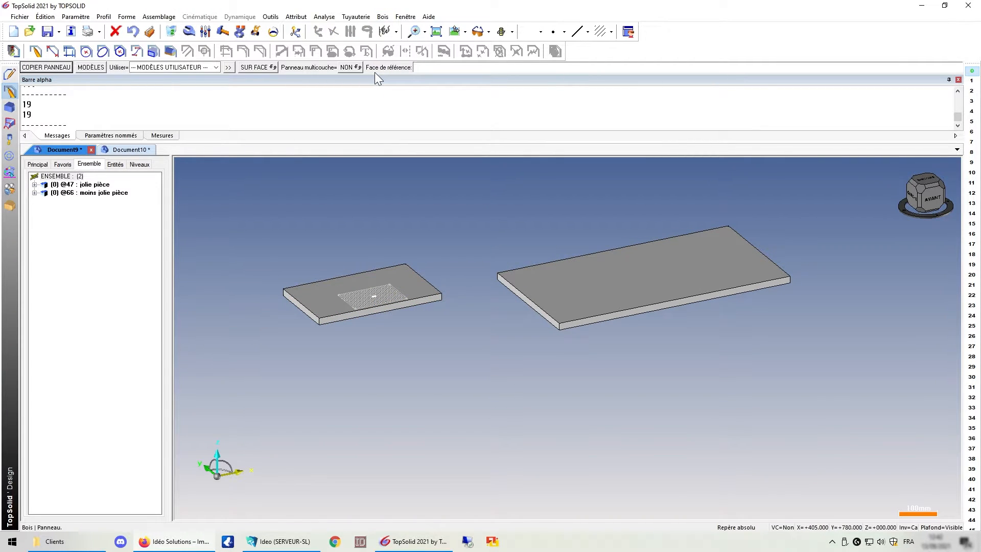
pyautogui.scroll(3, 262, 280)
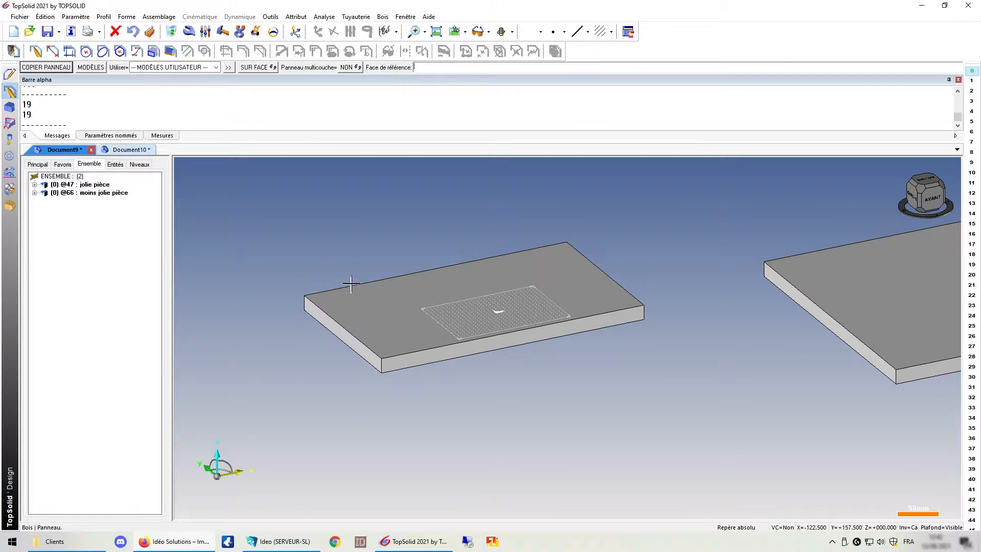
pyautogui.click(371, 295)
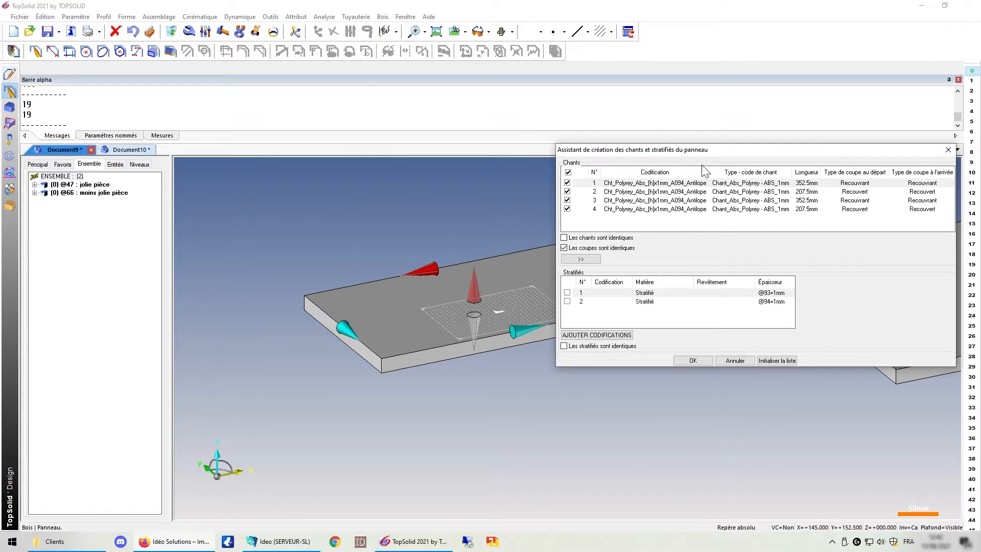
pyautogui.scroll(-5, 278, 260)
pyautogui.scroll(2, 536, 235)
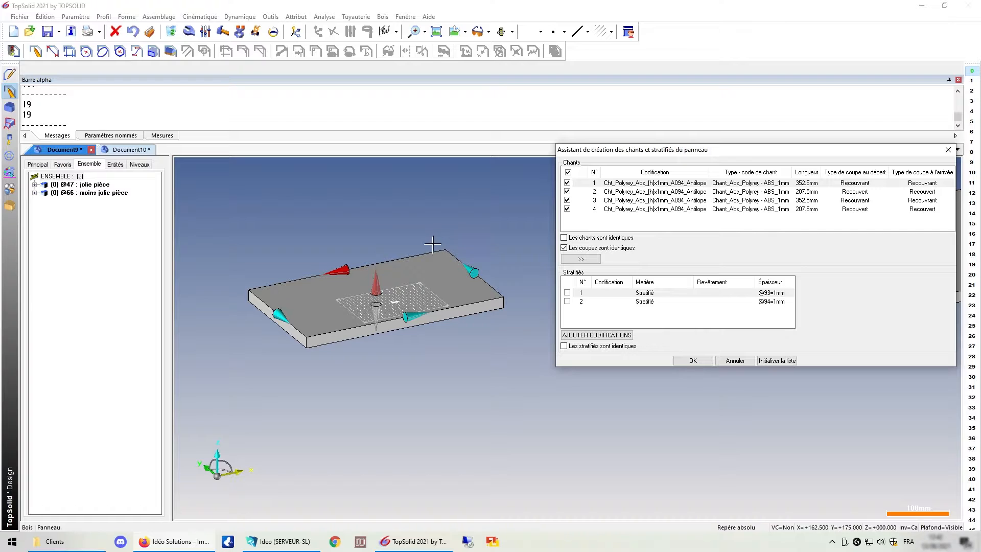
pyautogui.moveTo(726, 150); pyautogui.dragTo(500, 139)
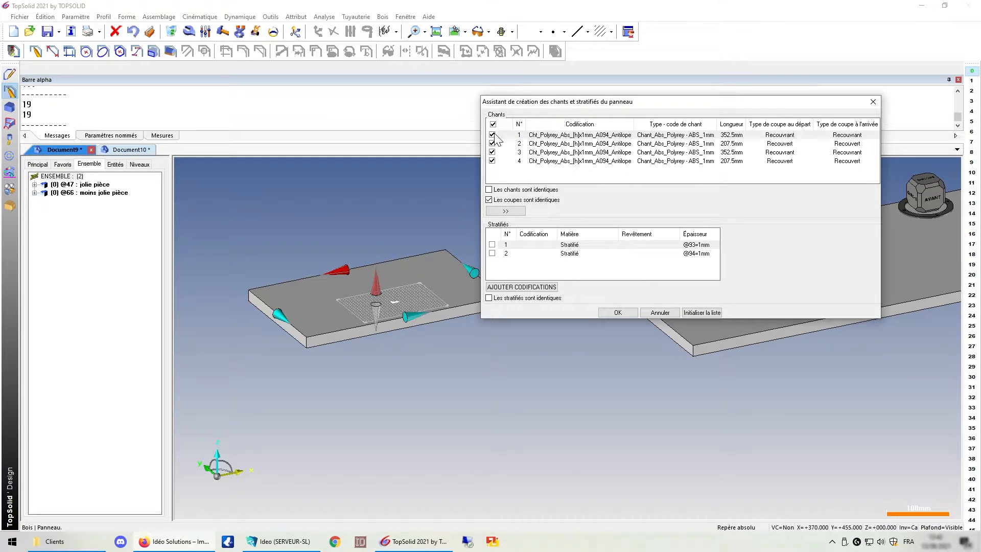
# Mark the edge bands as identical in the panel wizard.
pyautogui.click(492, 245)
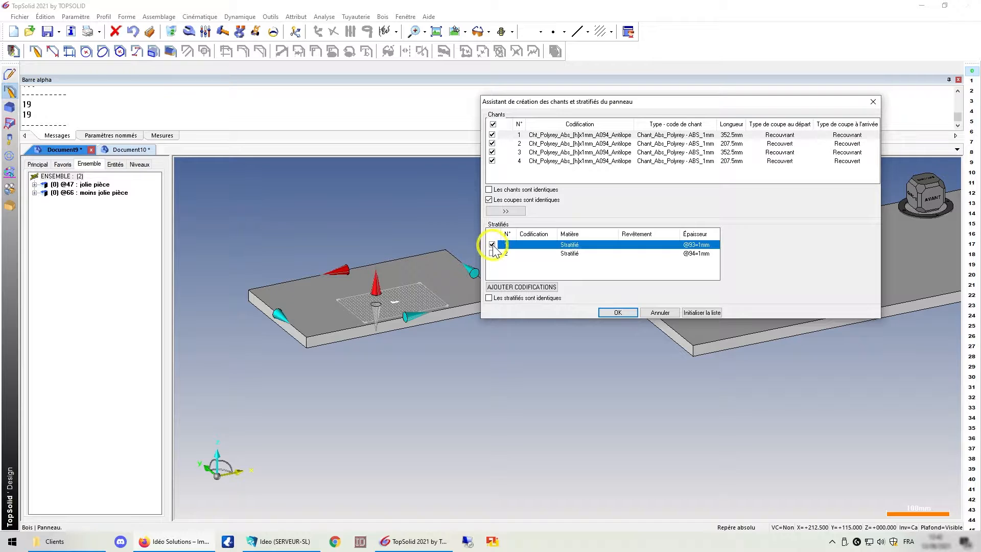
pyautogui.click(493, 253)
pyautogui.click(494, 252)
pyautogui.click(492, 244)
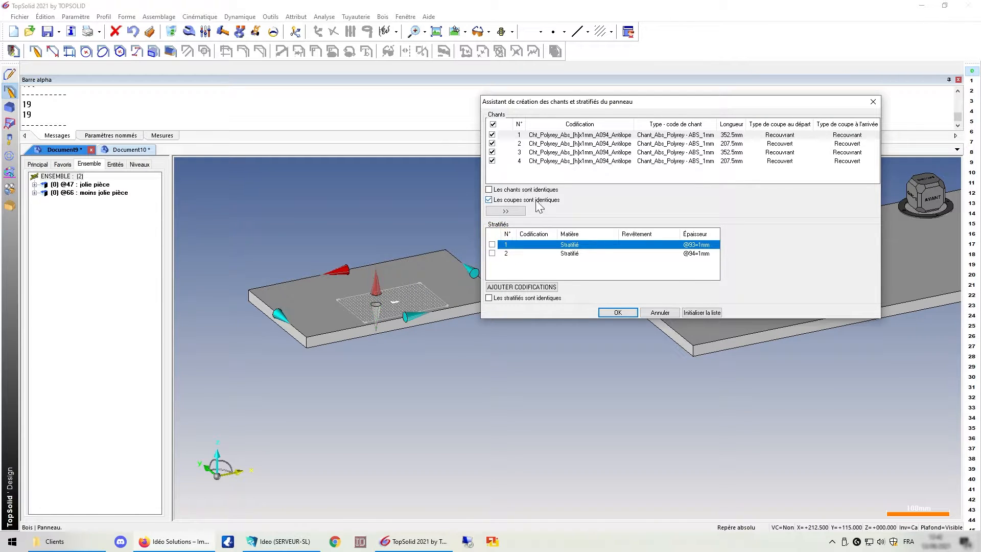
pyautogui.click(489, 190)
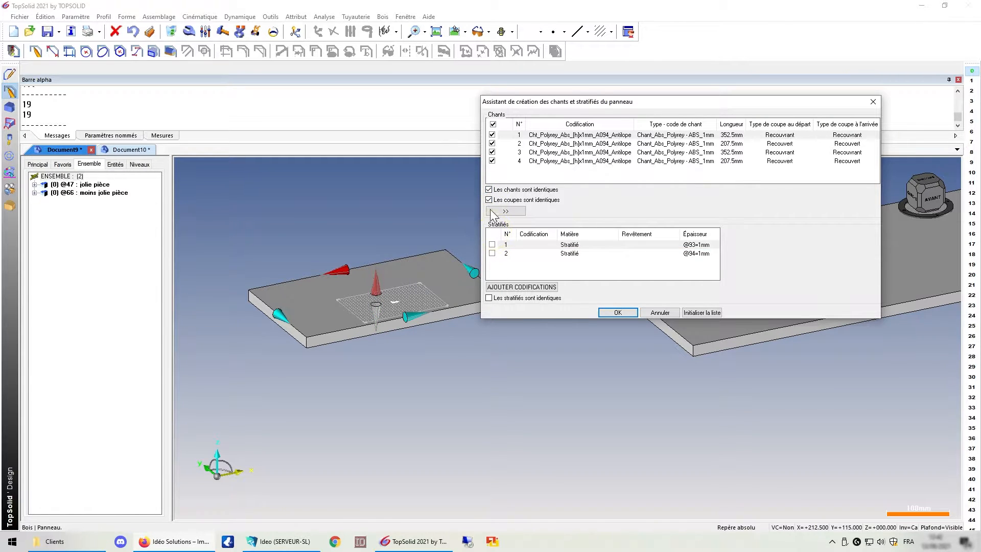
# Set the edge band codification to Cht_Polyrey_Abs_[h]x1mm_B124_Bleu Batik for all four edges.
pyautogui.click(603, 135)
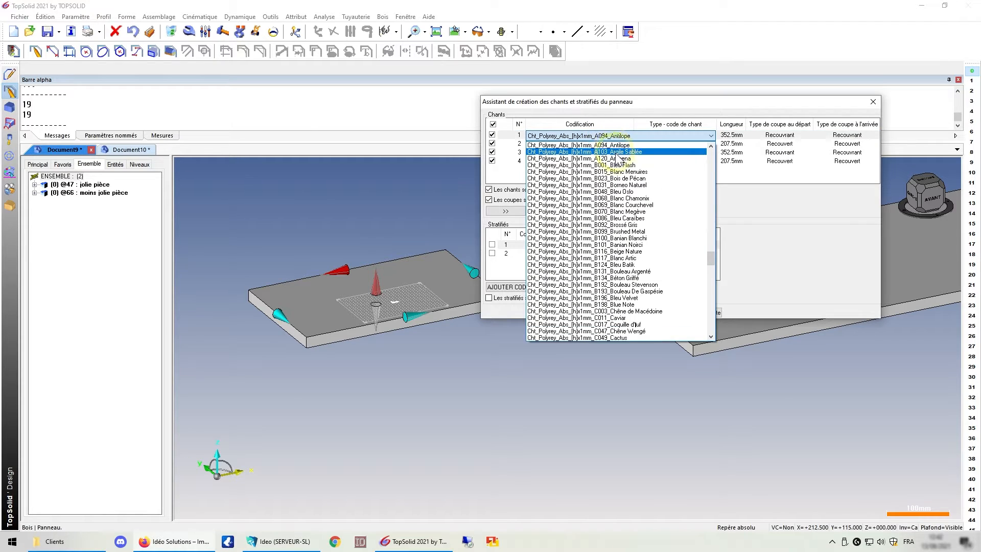
pyautogui.click(617, 155)
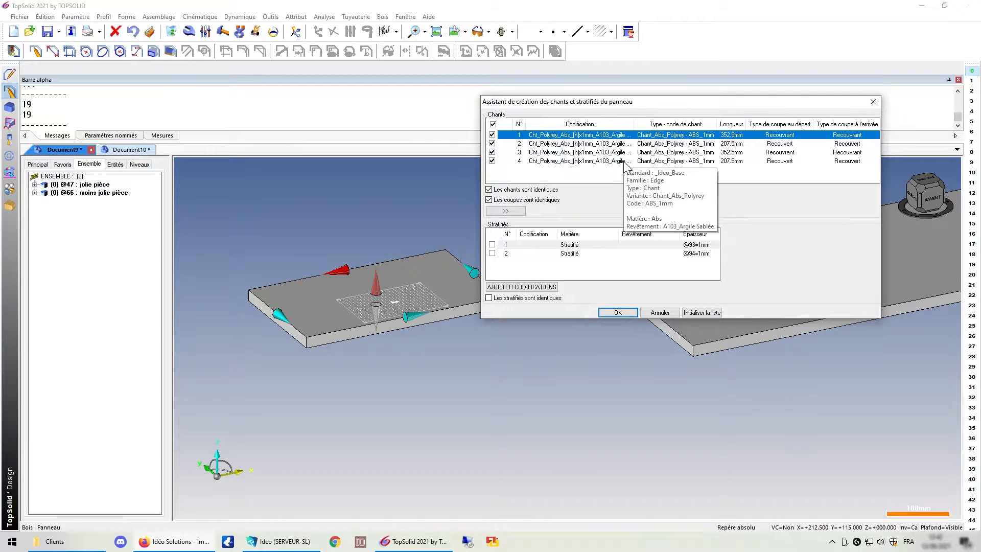
pyautogui.moveTo(633, 124); pyautogui.dragTo(657, 126)
pyautogui.click(619, 135)
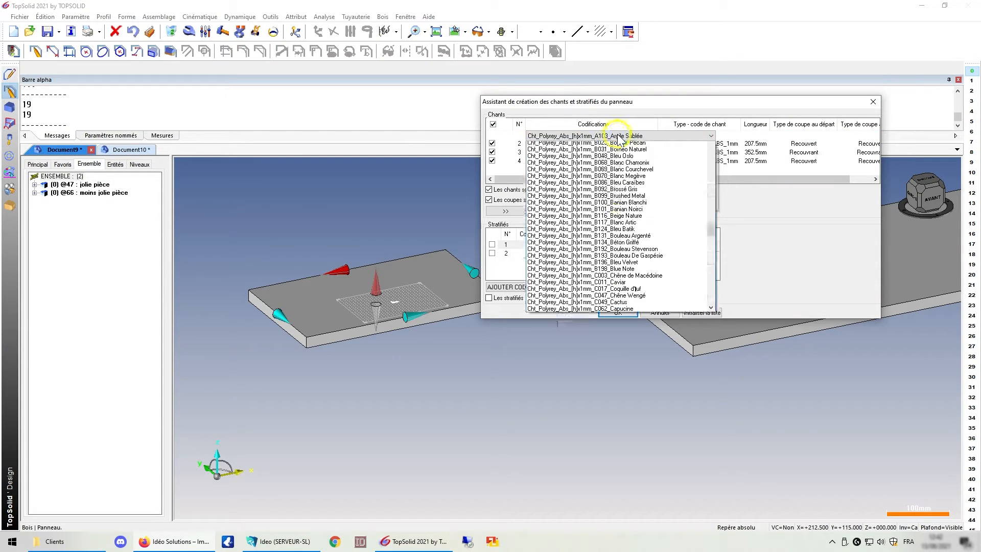
pyautogui.click(615, 258)
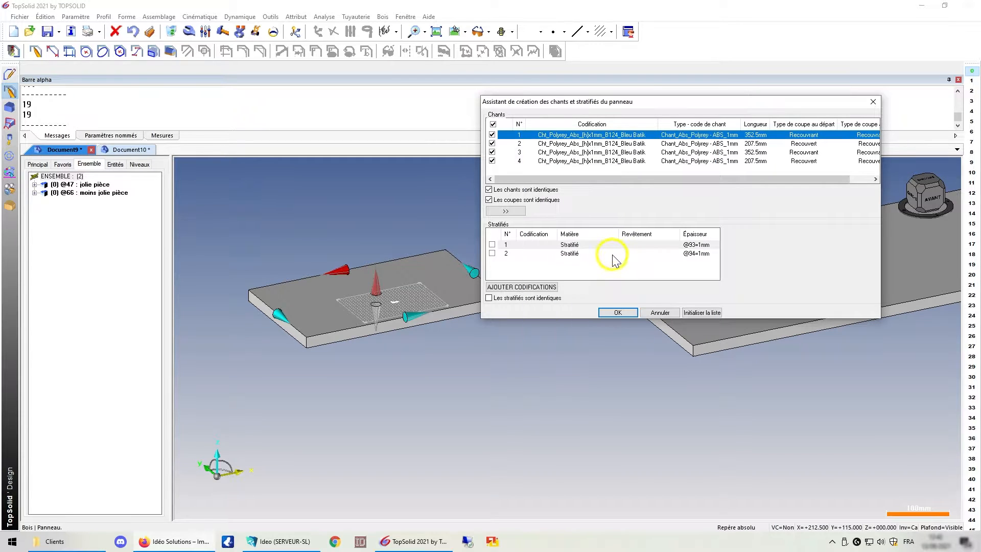
# Try changing the edge type to the TopSolid'Wood standard with Chants minces type and Chant plat variant.
pyautogui.click(701, 136)
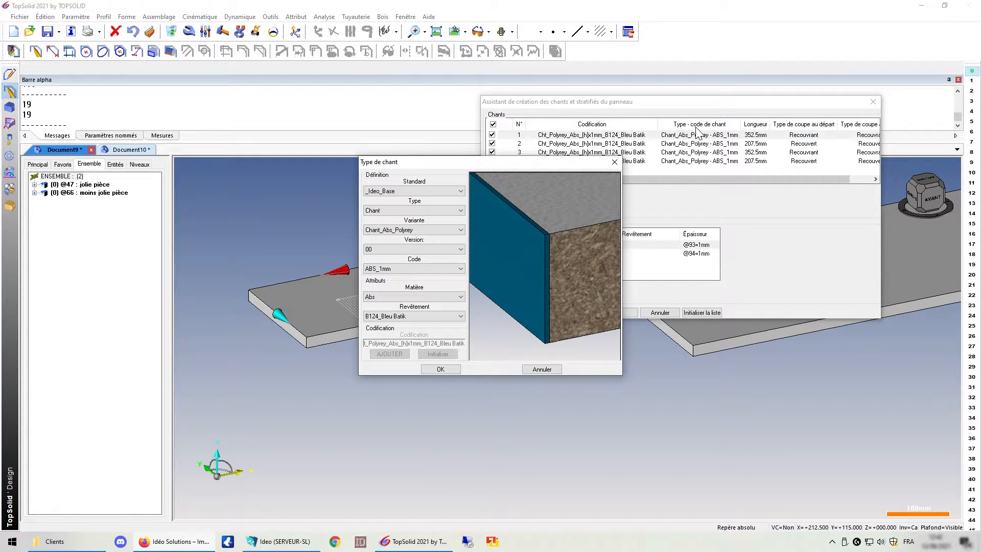
pyautogui.moveTo(523, 164); pyautogui.dragTo(546, 107)
pyautogui.click(429, 134)
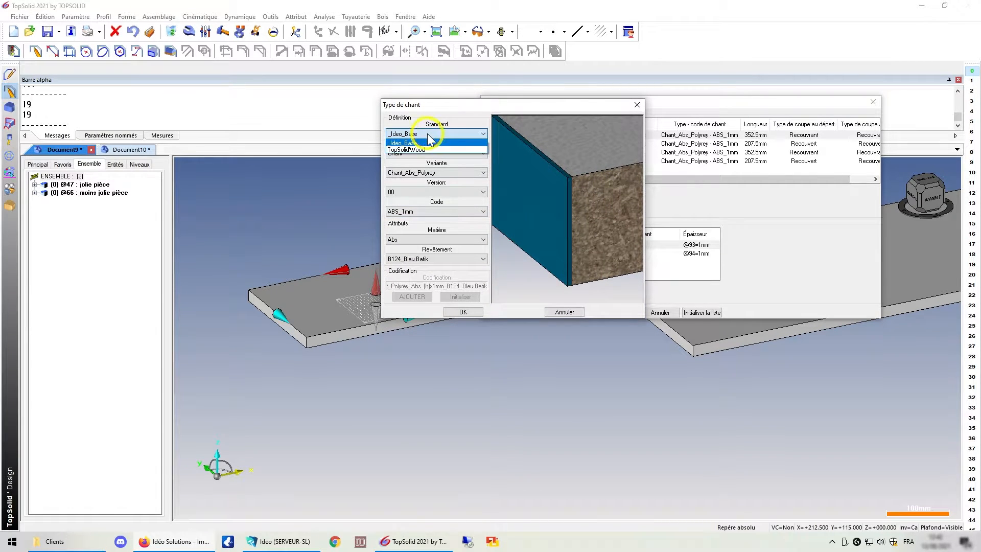
pyautogui.click(417, 148)
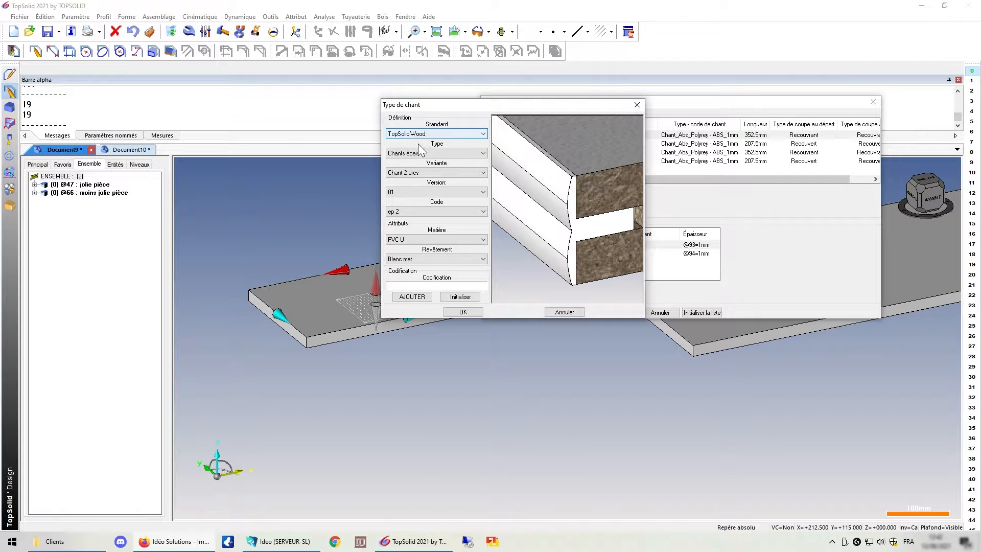
pyautogui.click(428, 154)
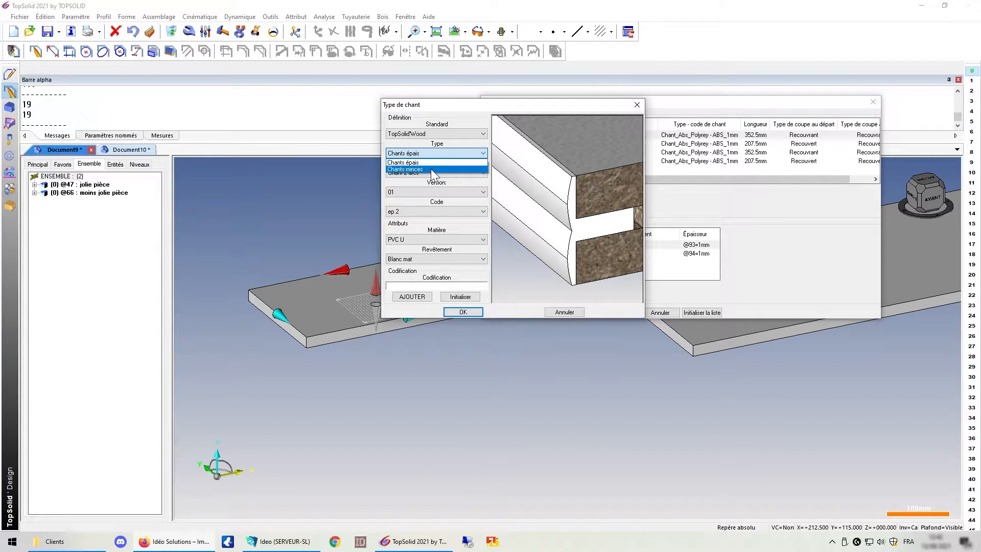
pyautogui.click(431, 168)
pyautogui.click(433, 173)
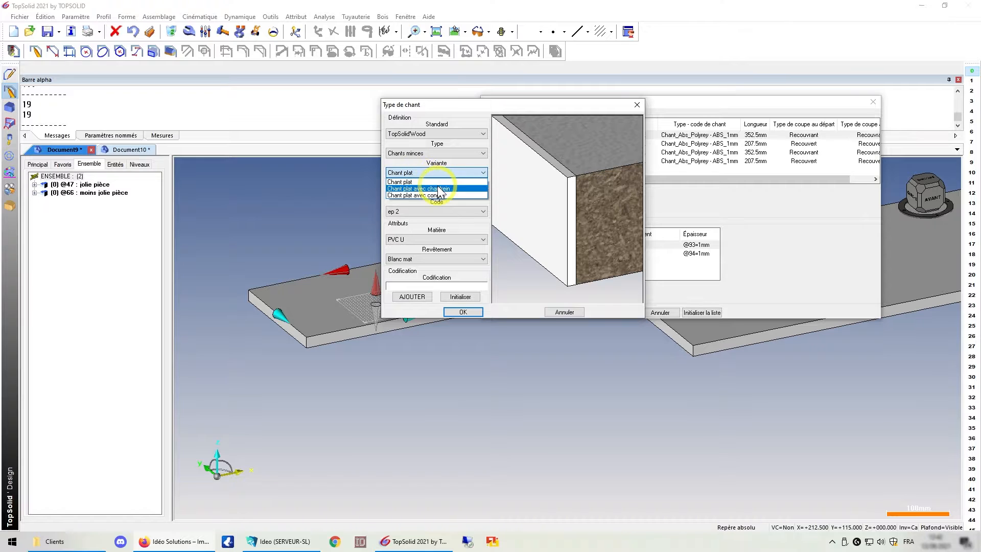
pyautogui.click(438, 195)
pyautogui.click(433, 173)
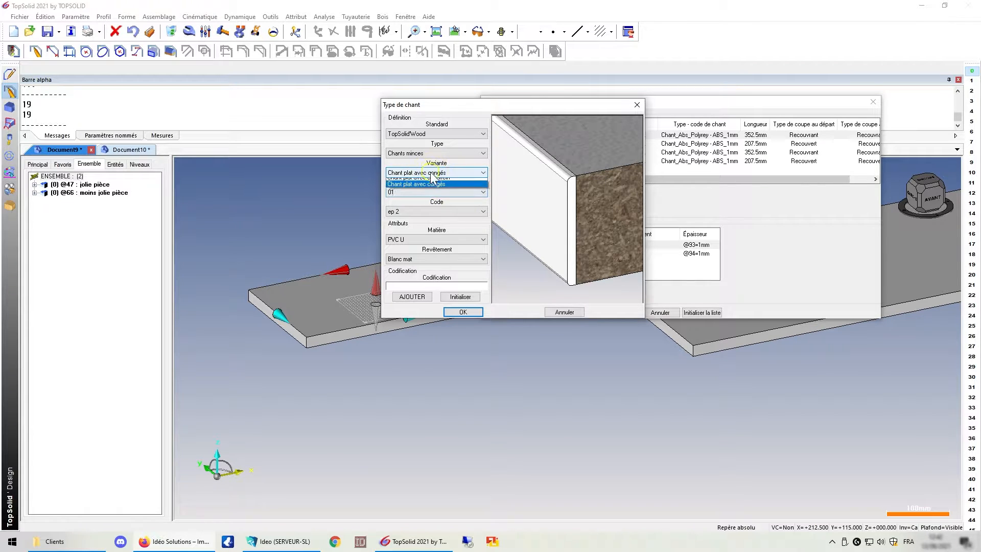
pyautogui.click(428, 181)
pyautogui.click(410, 212)
pyautogui.click(421, 213)
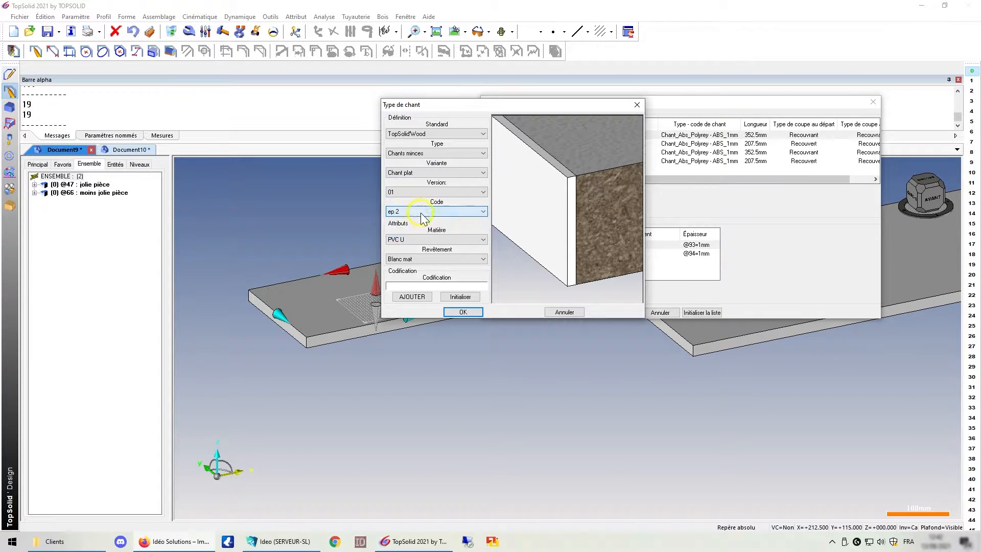
pyautogui.click(434, 259)
pyautogui.click(435, 261)
pyautogui.press('Return')
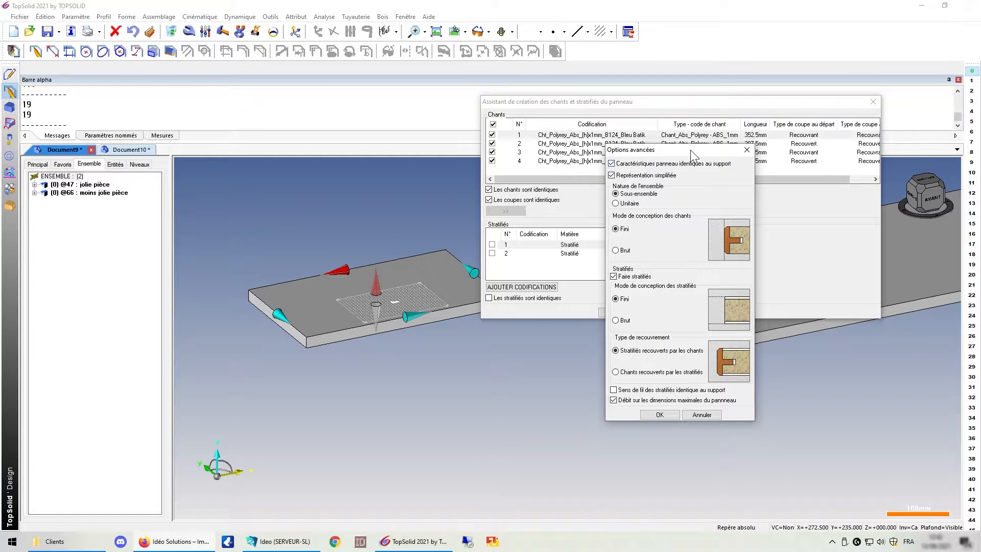
# Review the advanced options, leave both laminates unchecked and validate the panel definition.
pyautogui.moveTo(691, 150); pyautogui.dragTo(415, 103)
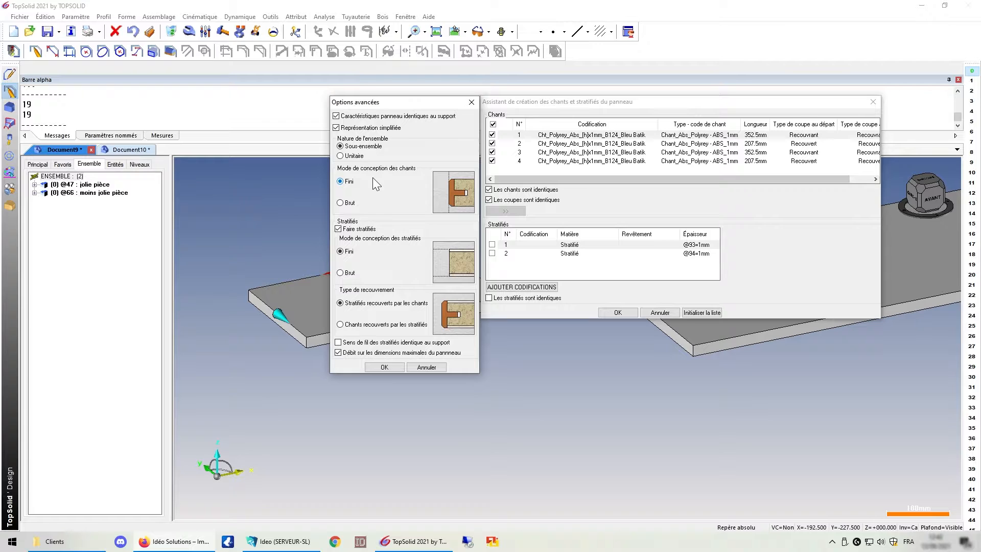
pyautogui.press('Return')
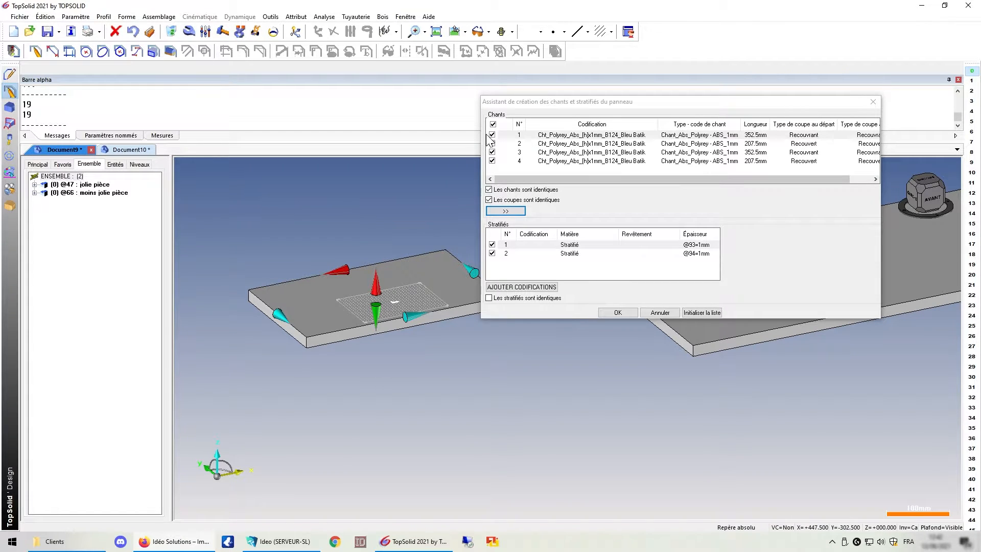
pyautogui.click(492, 254)
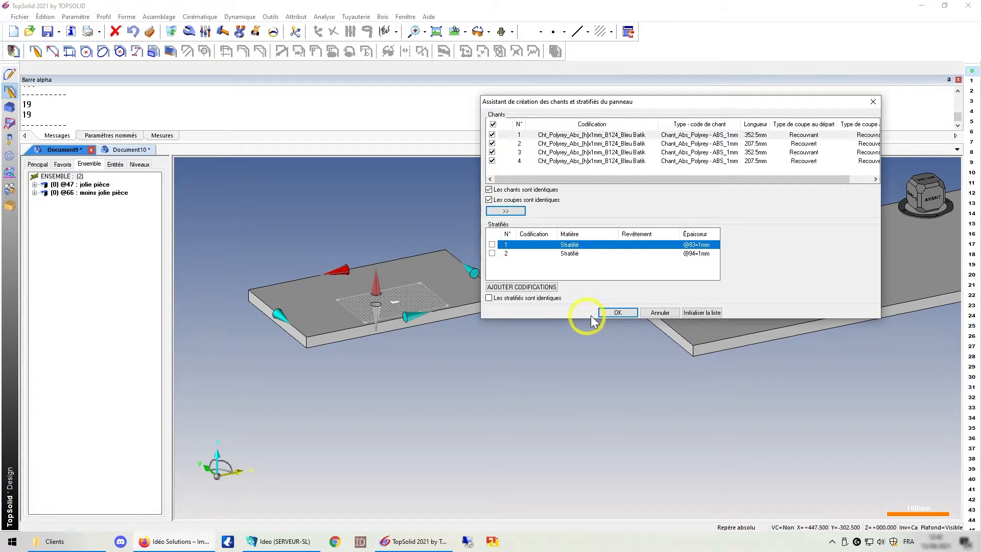
pyautogui.click(616, 312)
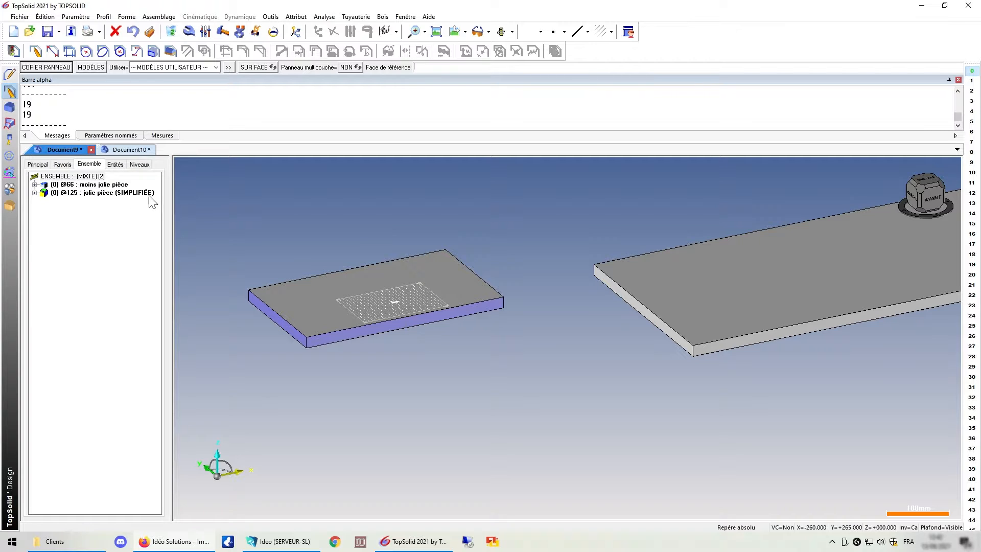
# Expand the new panel assembly in the tree and inspect its panel, edge band and model entries.
pyautogui.click(34, 193)
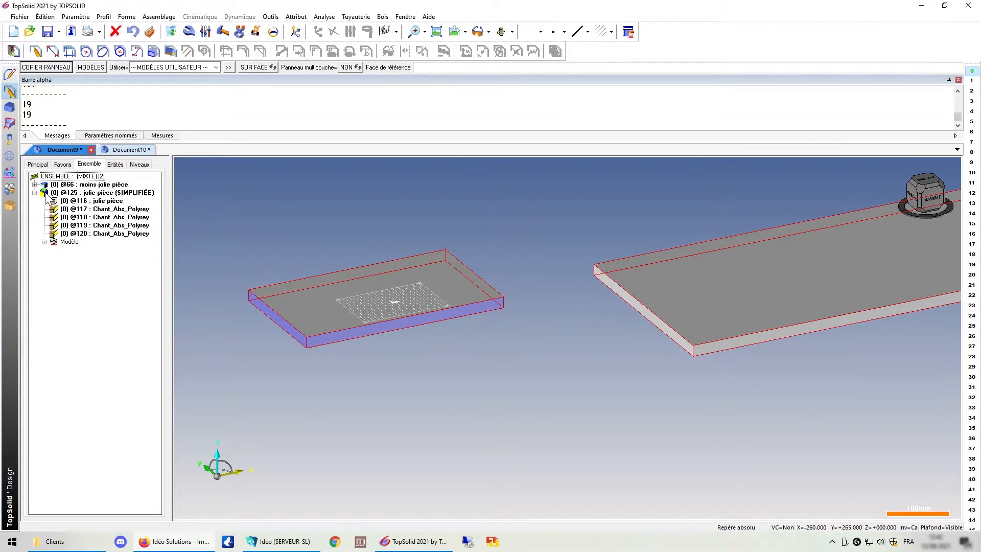
pyautogui.click(44, 241)
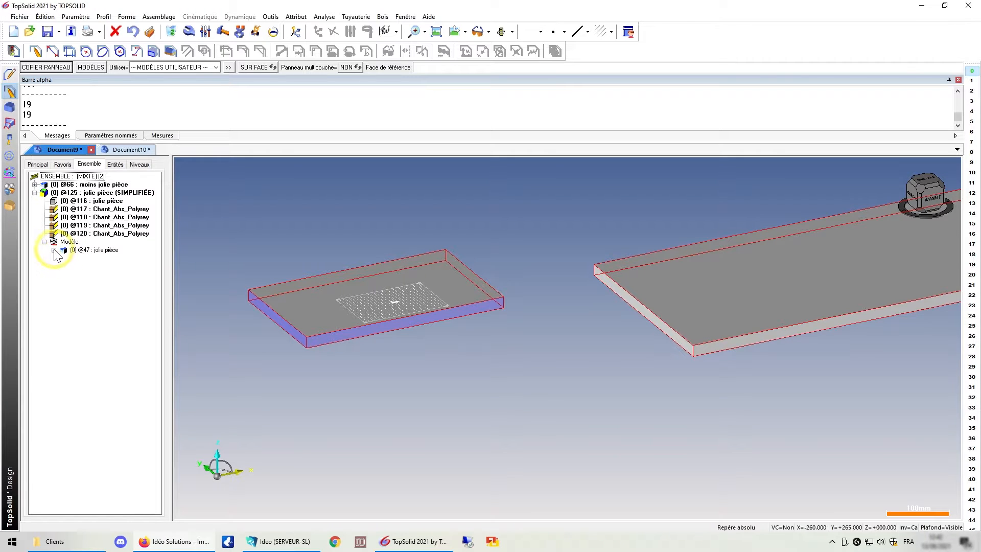
pyautogui.click(53, 250)
pyautogui.click(67, 242)
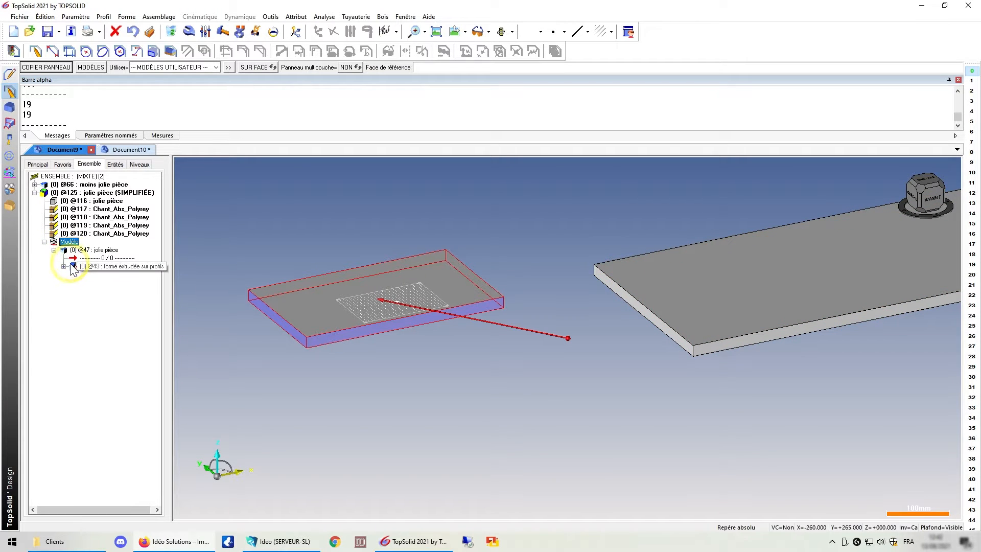
pyautogui.click(45, 241)
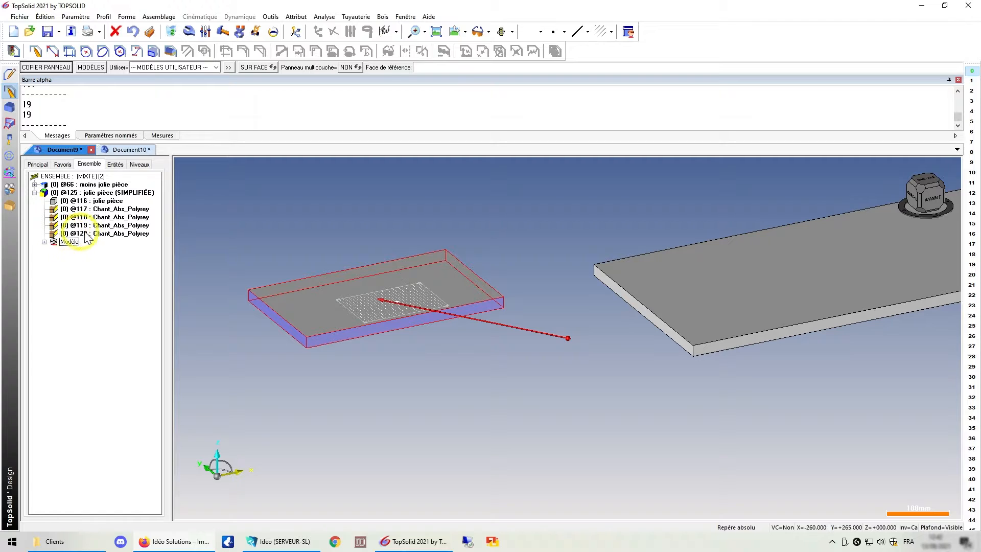
pyautogui.click(84, 210)
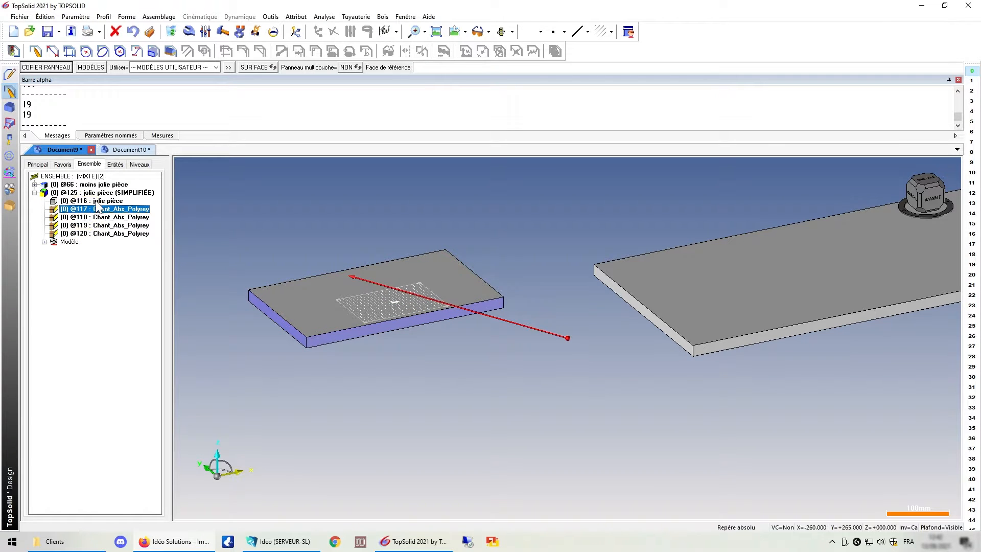
pyautogui.click(96, 202)
pyautogui.click(92, 195)
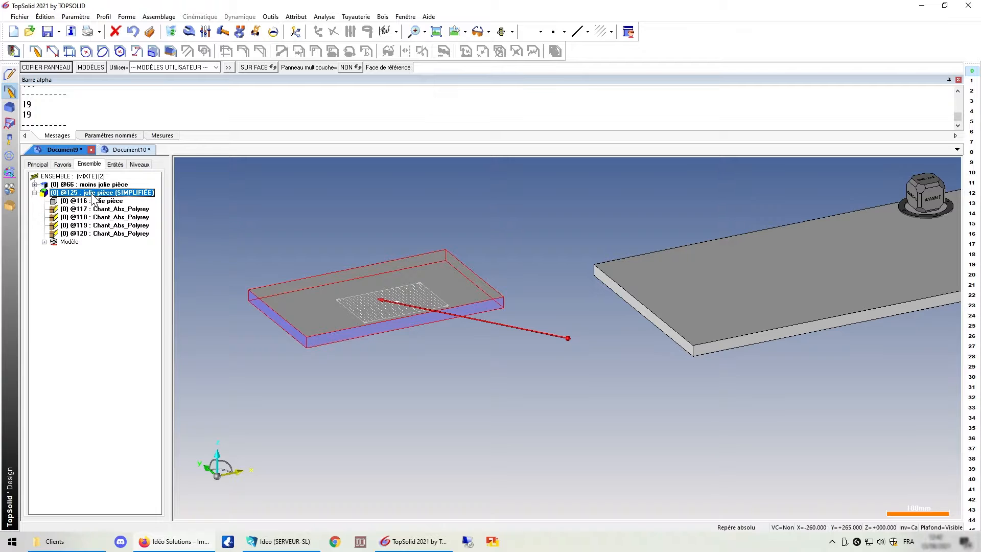
# Switch the panel's representation from simplified to detailed and inspect the edge band closely.
pyautogui.rightClick(93, 197)
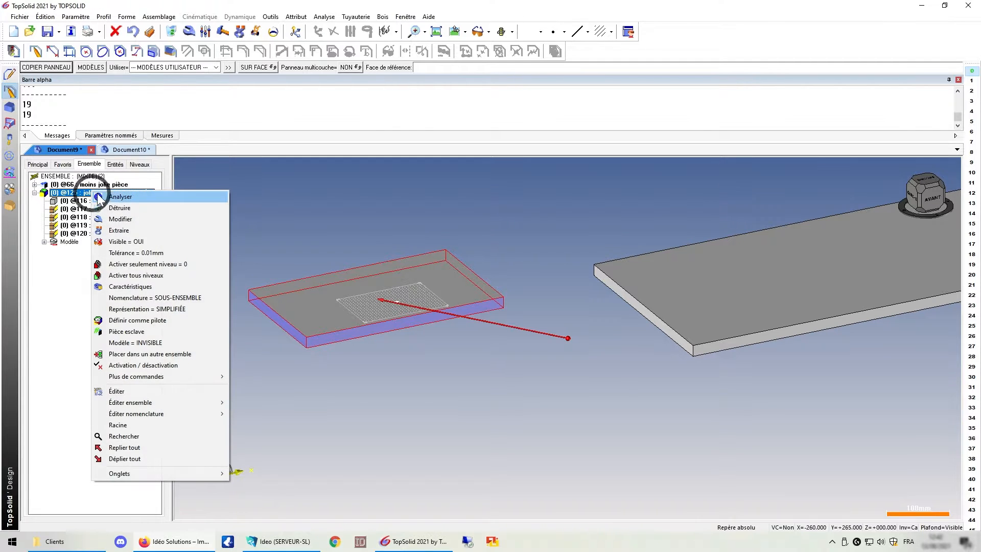
pyautogui.click(173, 309)
pyautogui.scroll(6, 305, 343)
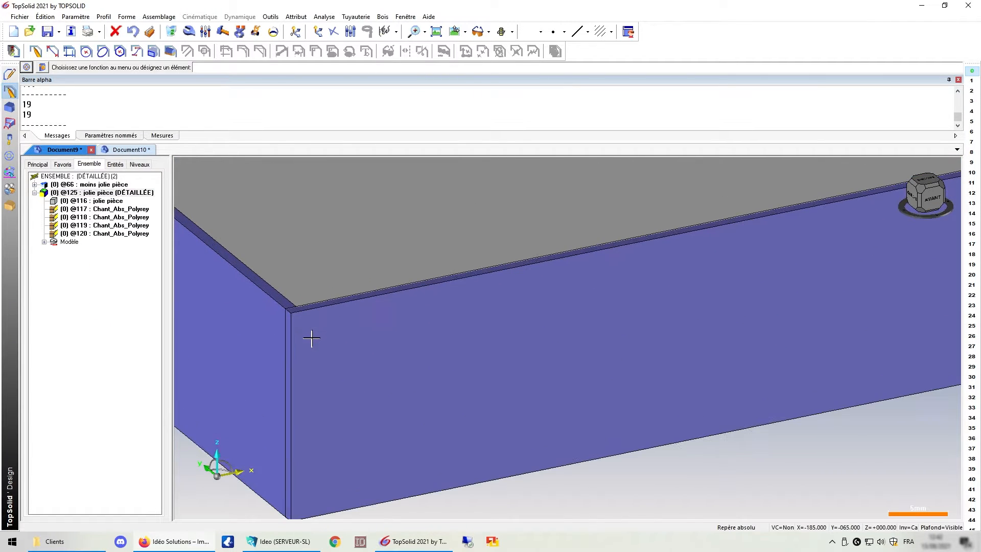
pyautogui.scroll(-6, 339, 335)
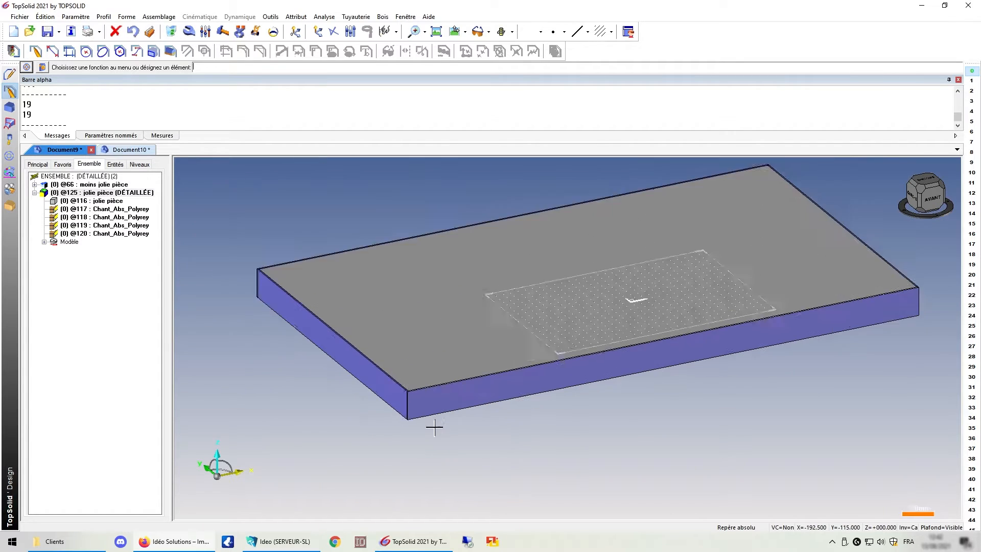
# Switch to Document10 and create a Bloc contraint panel against the box's left side face.
pyautogui.scroll(3, 270, 278)
pyautogui.scroll(-6, 242, 343)
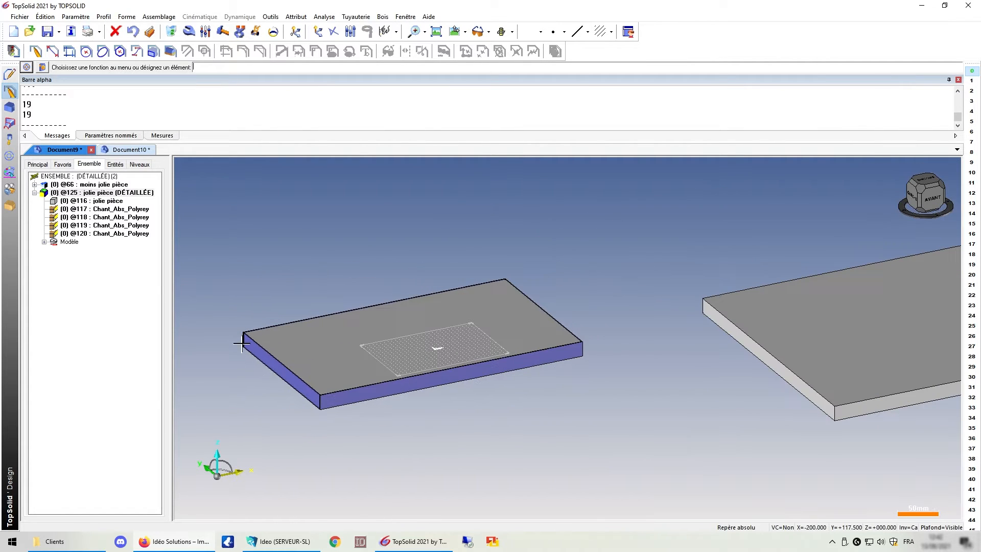
pyautogui.click(122, 150)
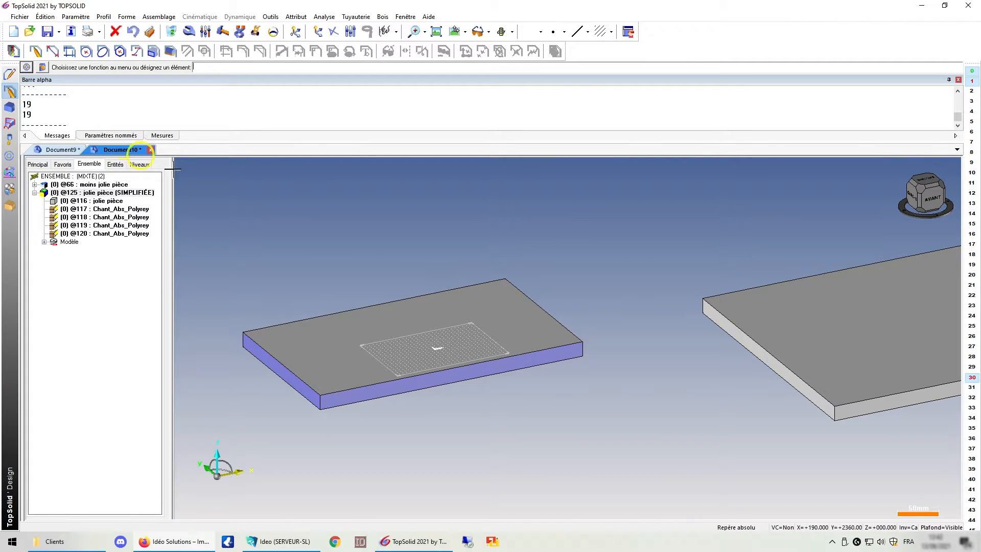
pyautogui.click(382, 17)
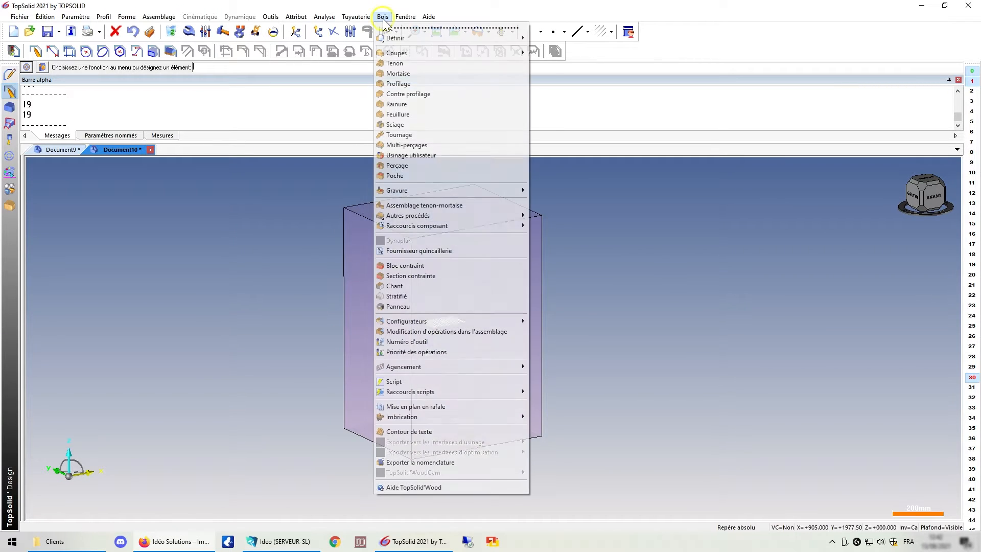
pyautogui.click(441, 265)
pyautogui.click(368, 268)
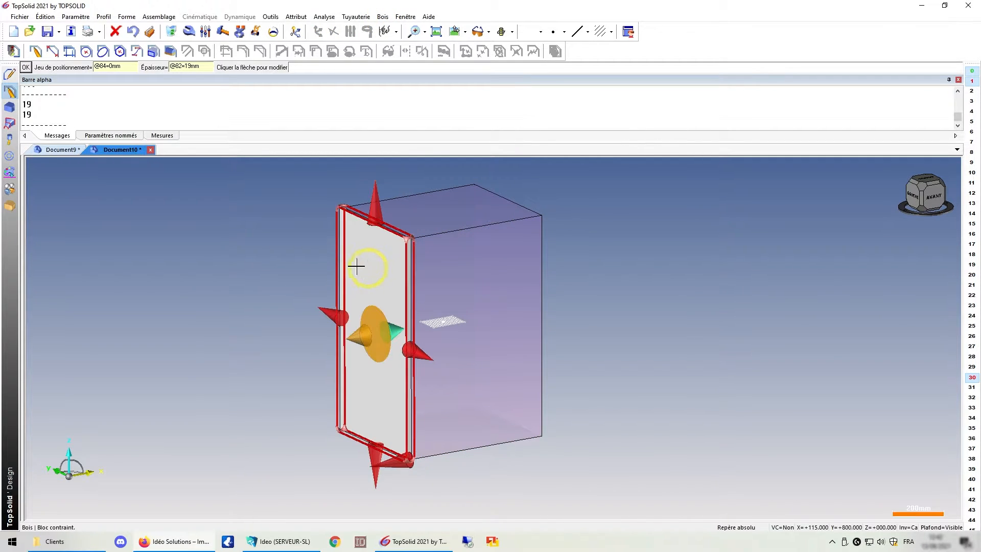
pyautogui.middleClick(290, 236)
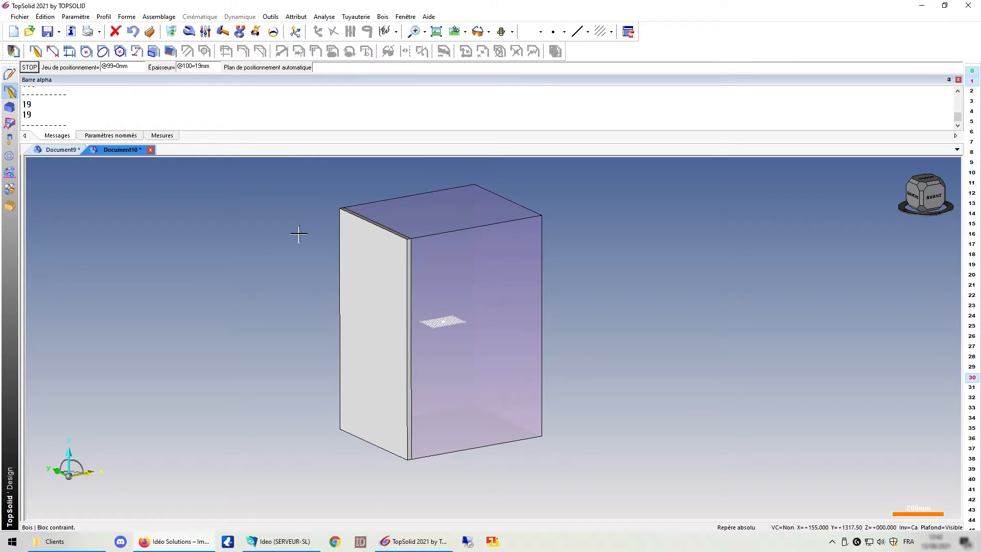
# Try to add the box's right side face as a second constrained block panel.
pyautogui.click(500, 237)
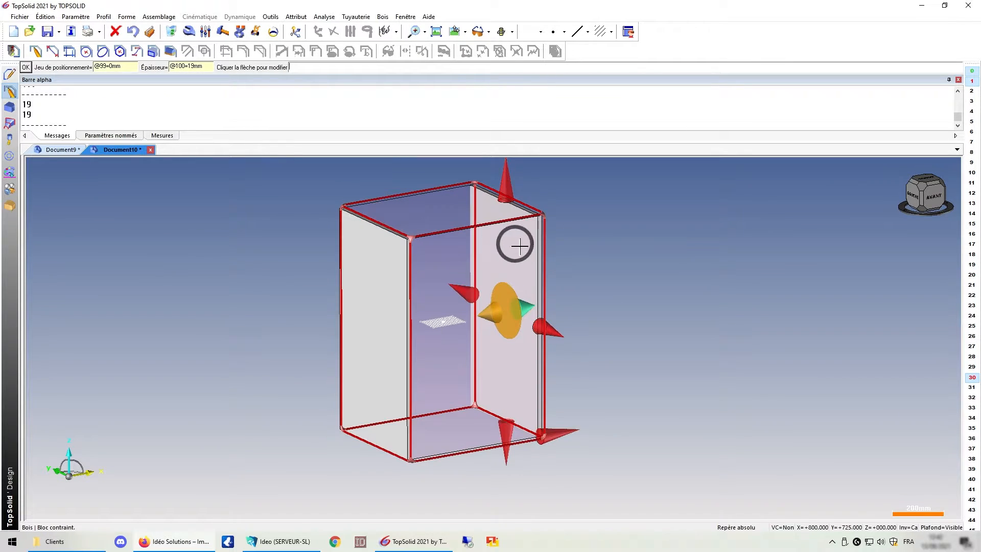
pyautogui.middleClick(541, 284)
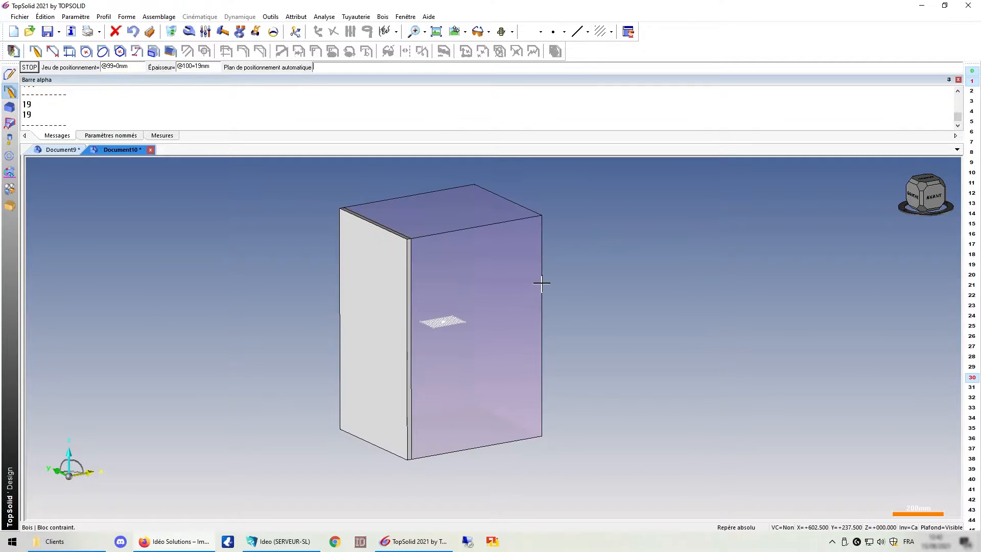
pyautogui.middleClick(246, 263)
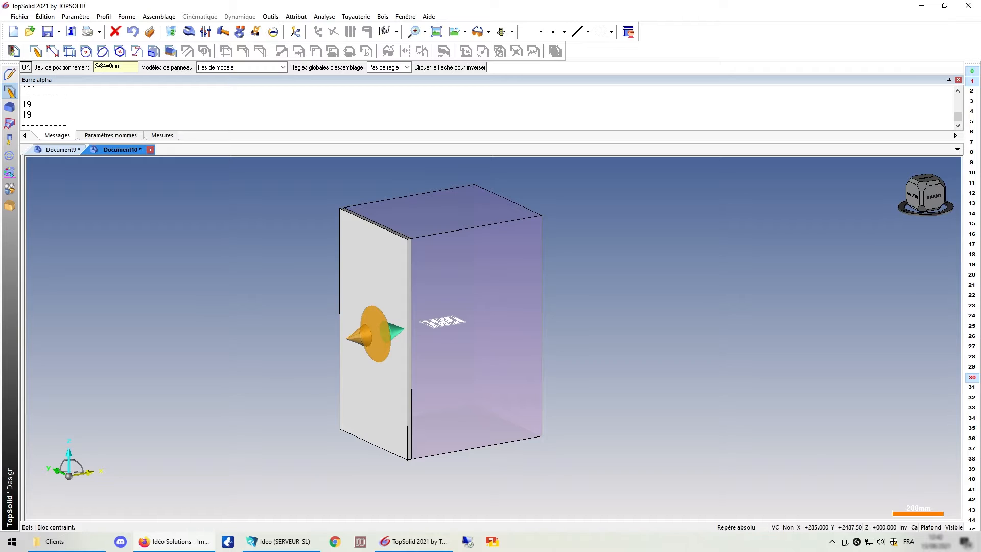
# Apply the 4_CHTS panel model to the left panel and validate its orientation.
pyautogui.click(267, 73)
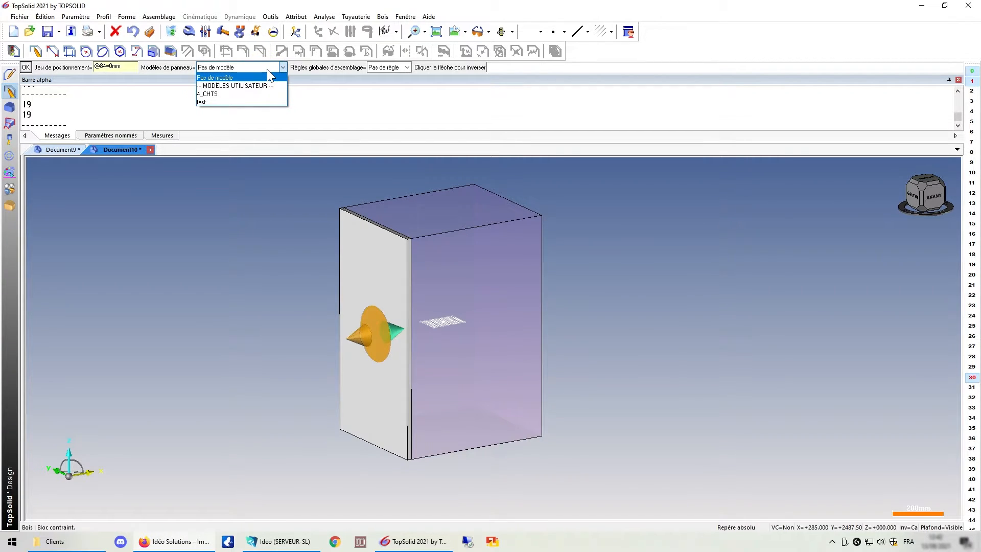
pyautogui.click(220, 93)
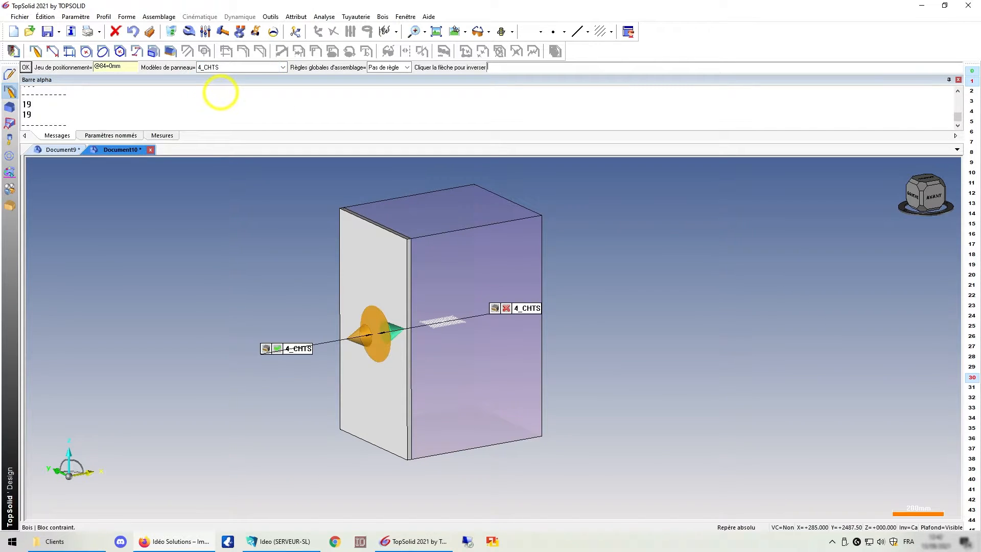
pyautogui.moveTo(256, 227); pyautogui.dragTo(276, 241, button='middle')
pyautogui.middleClick(296, 258)
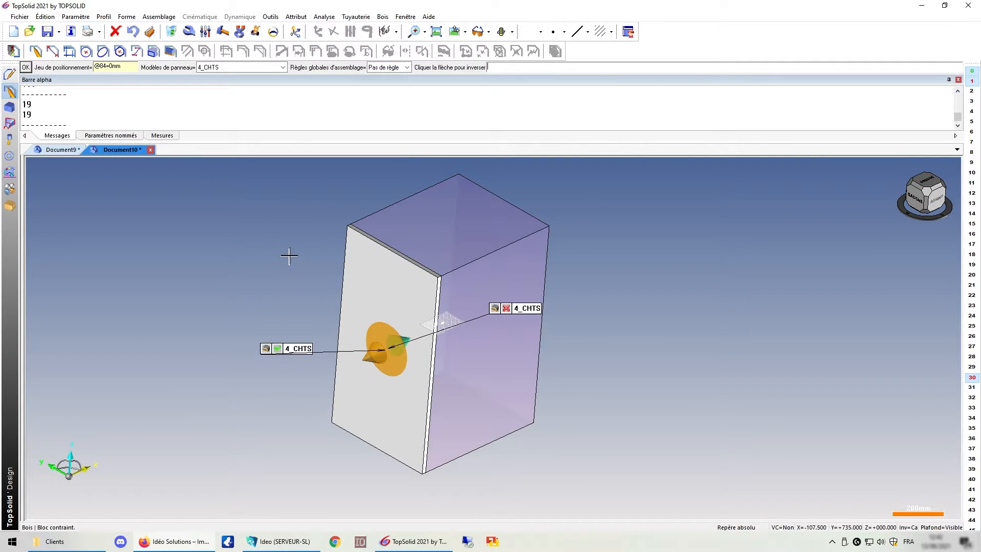
pyautogui.middleClick(279, 265)
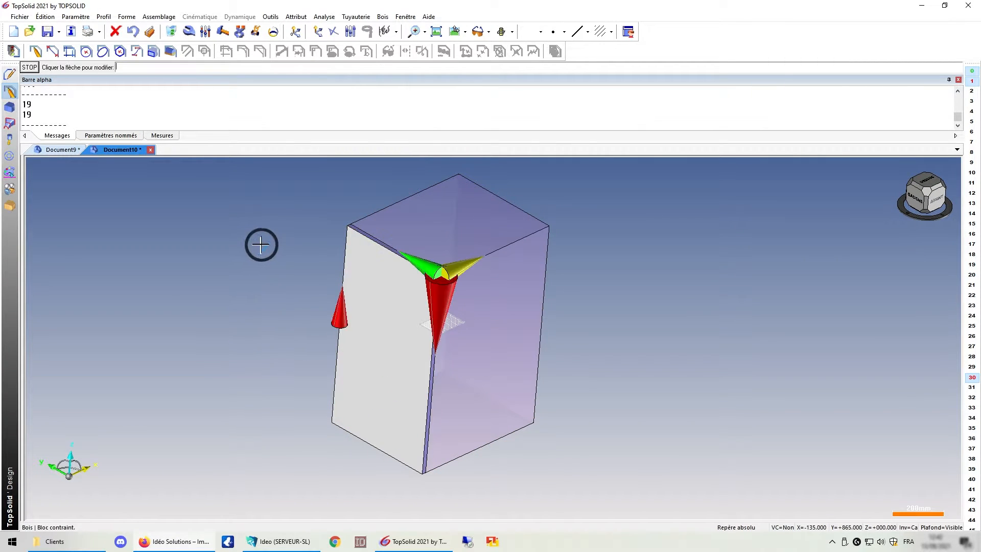
pyautogui.moveTo(259, 254); pyautogui.dragTo(244, 282, button='middle')
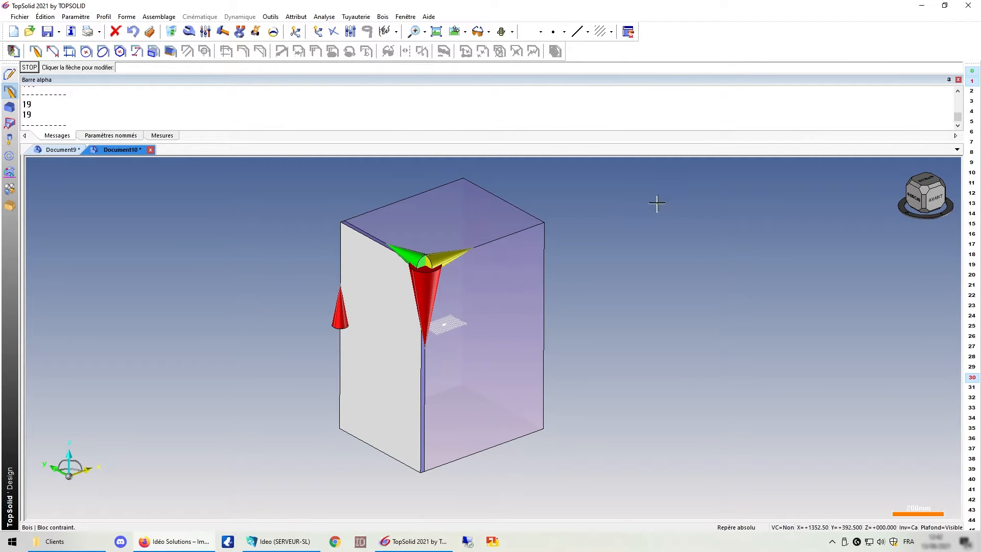
pyautogui.middleClick(732, 163)
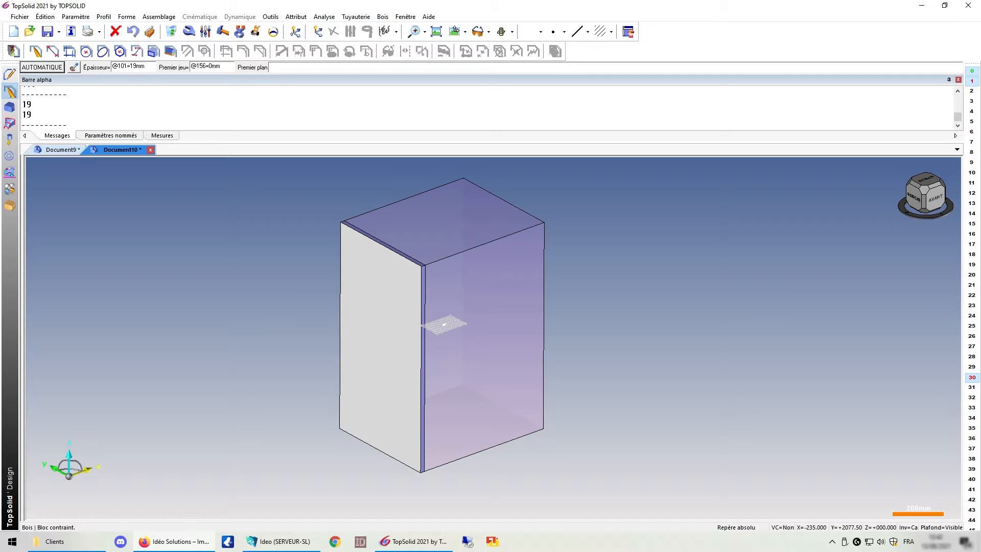
# Open the assembly tree and expand the new panel entity to inspect its edge bands.
pyautogui.moveTo(613, 312)
pyautogui.mouseDown(button='middle')
pyautogui.moveTo(361, 344)
pyautogui.moveTo(583, 319)
pyautogui.moveTo(613, 291)
pyautogui.moveTo(620, 300)
pyautogui.moveTo(606, 310)
pyautogui.mouseUp(button='middle')
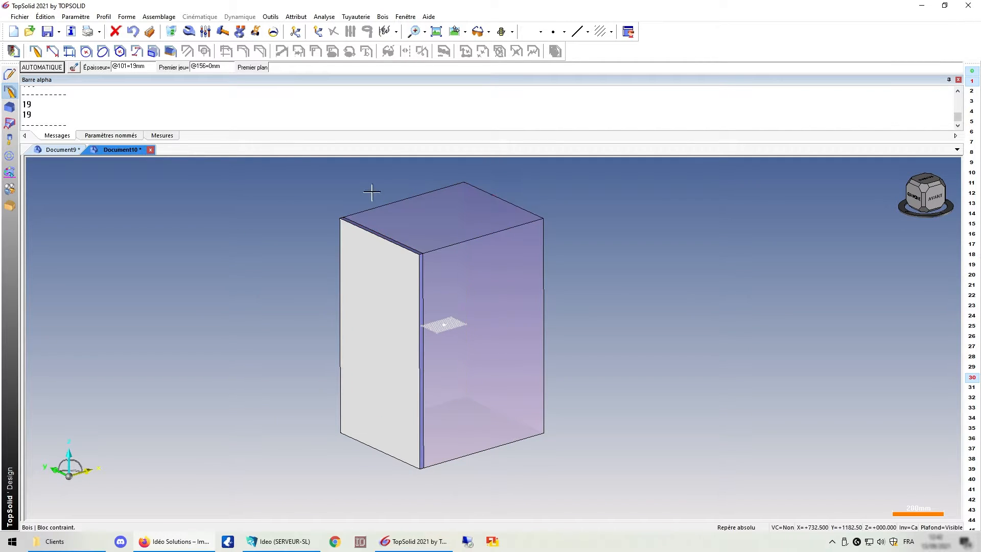
pyautogui.doubleClick(24, 175)
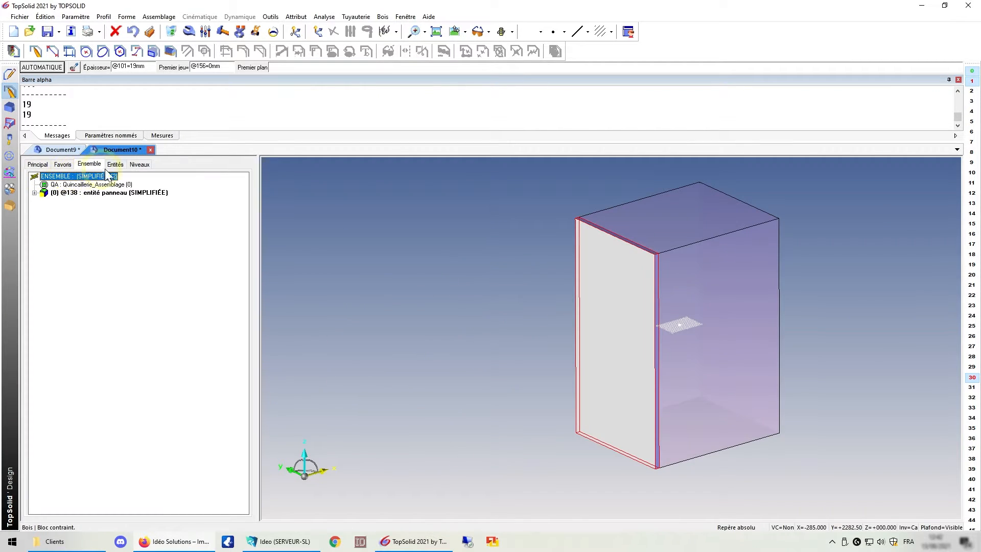
pyautogui.click(35, 193)
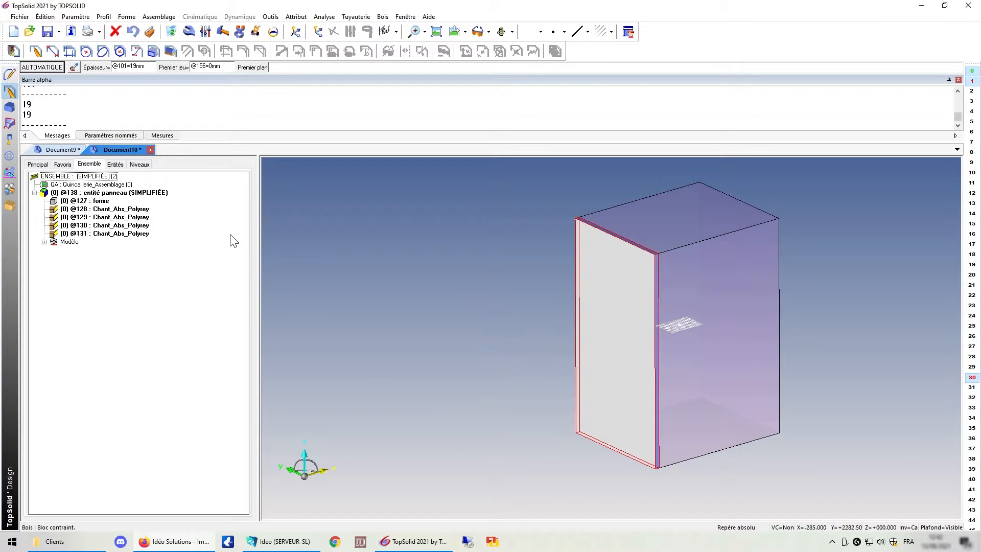
# Modify the left panel and uncheck edge band 3 in the edge band wizard, then validate.
pyautogui.click(190, 32)
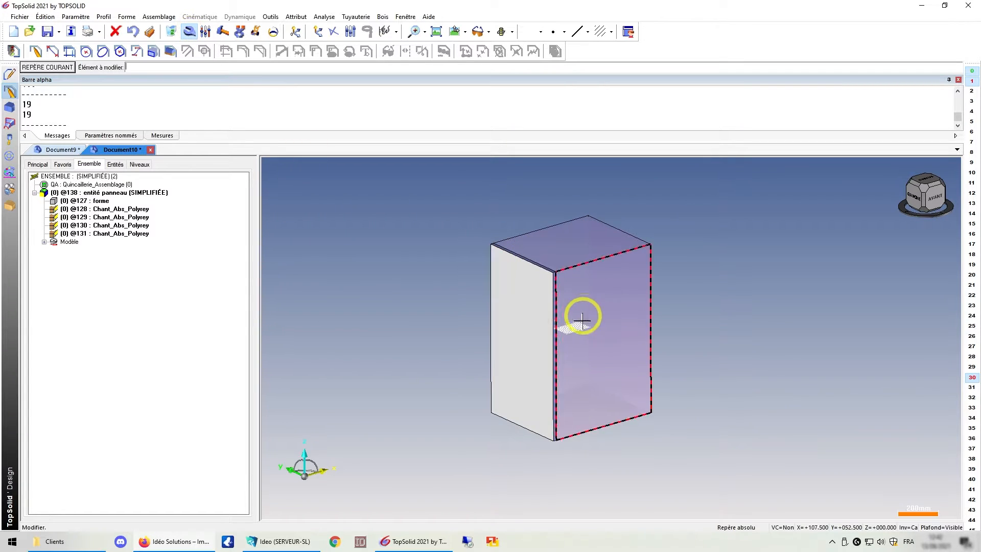
pyautogui.click(531, 311)
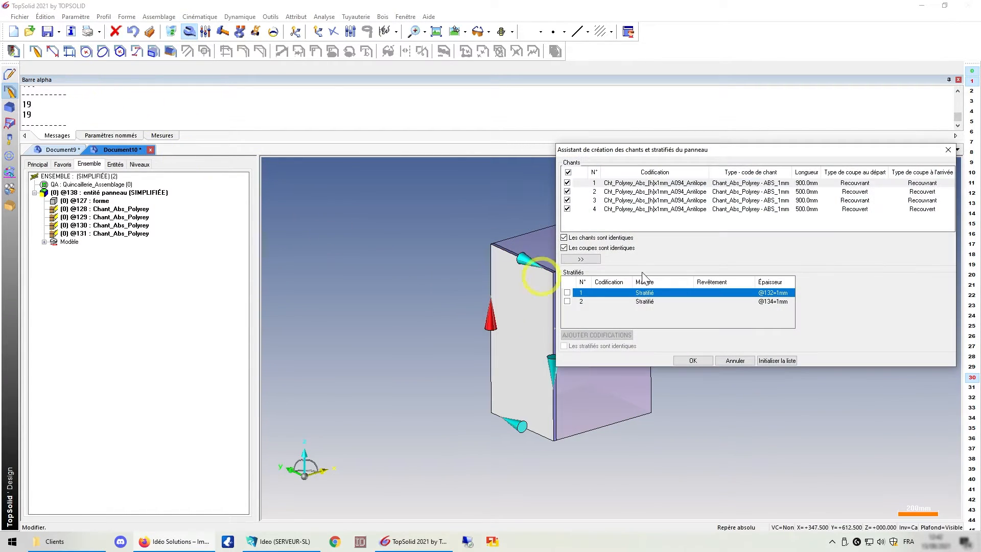
pyautogui.click(567, 200)
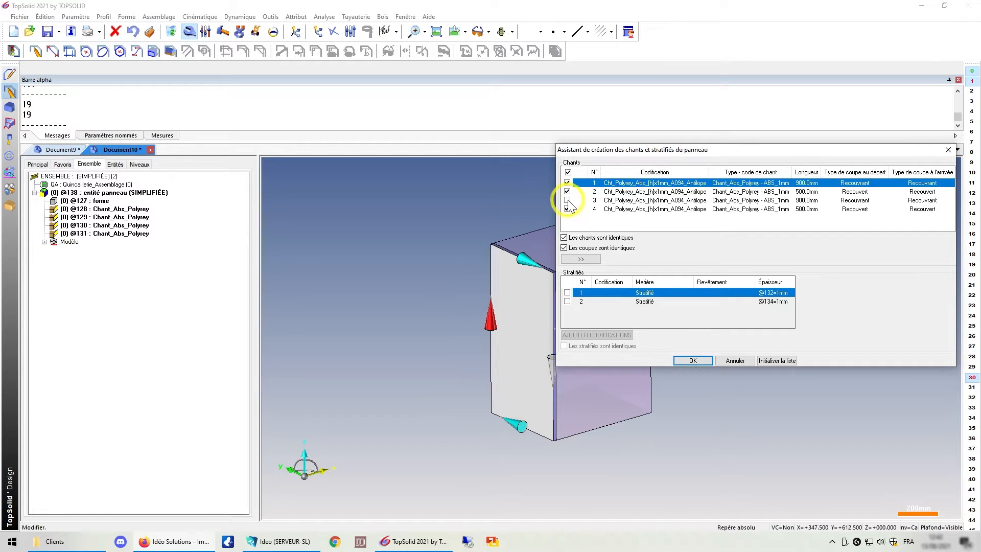
pyautogui.click(694, 361)
pyautogui.scroll(3, 571, 302)
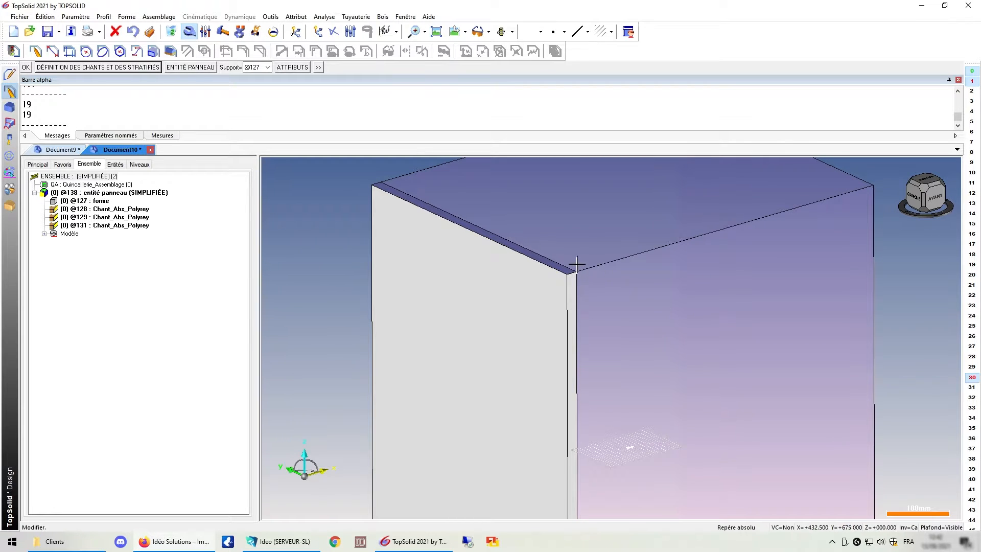
# Switch to Document9 and apply the Panneau function to the second plate using its top face as reference.
pyautogui.hotkey('ctrl', 'Tab')
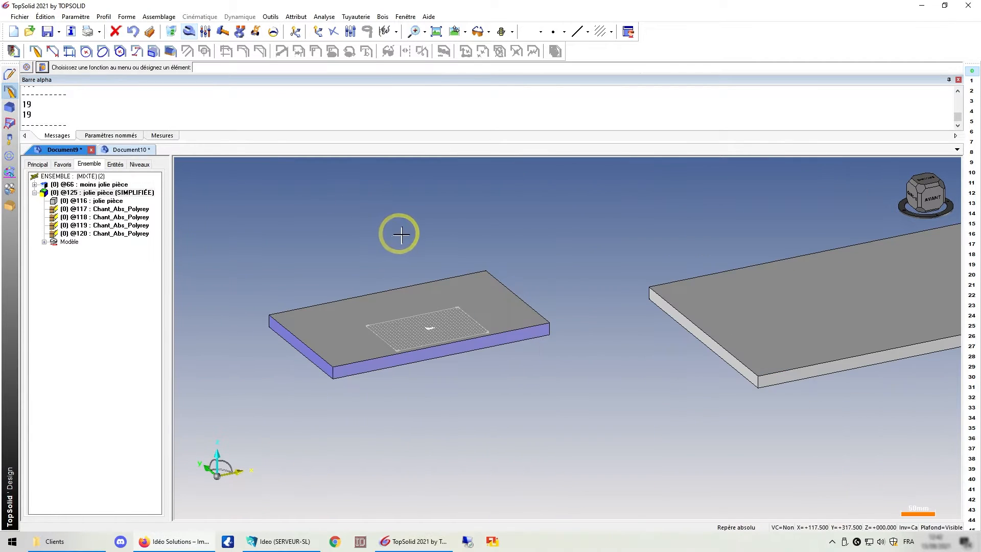
pyautogui.scroll(-3, 400, 233)
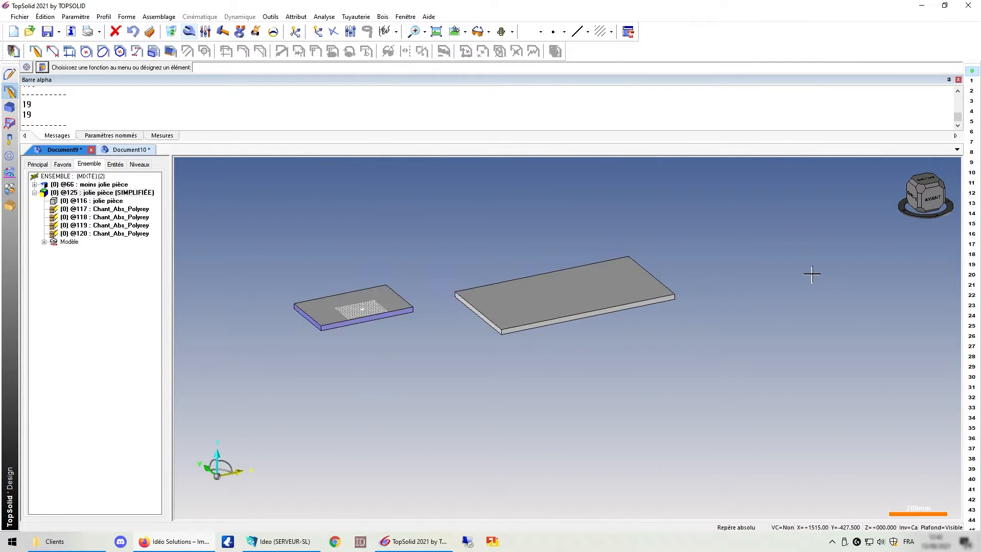
pyautogui.scroll(2, 811, 275)
pyautogui.click(382, 16)
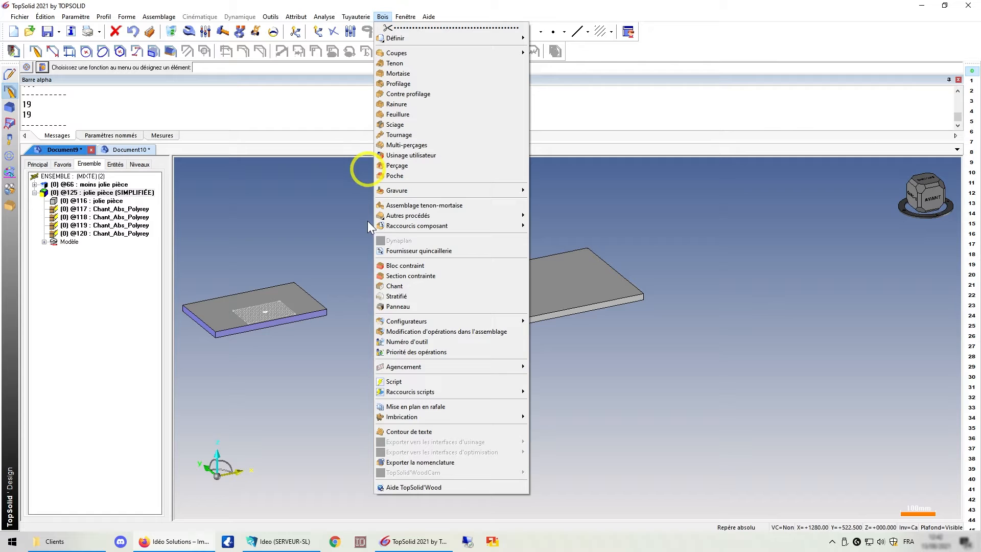
pyautogui.click(415, 309)
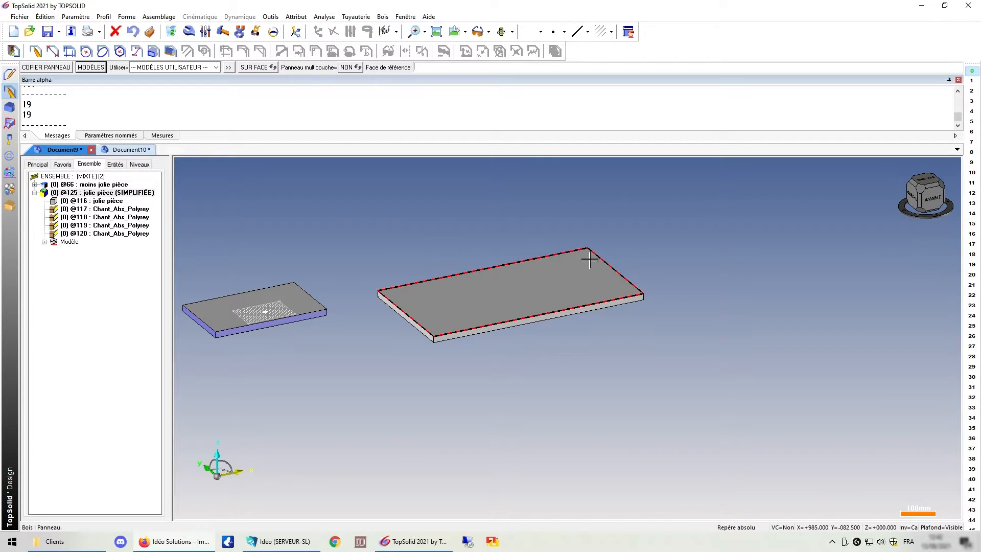
pyautogui.click(485, 293)
pyautogui.click(598, 269)
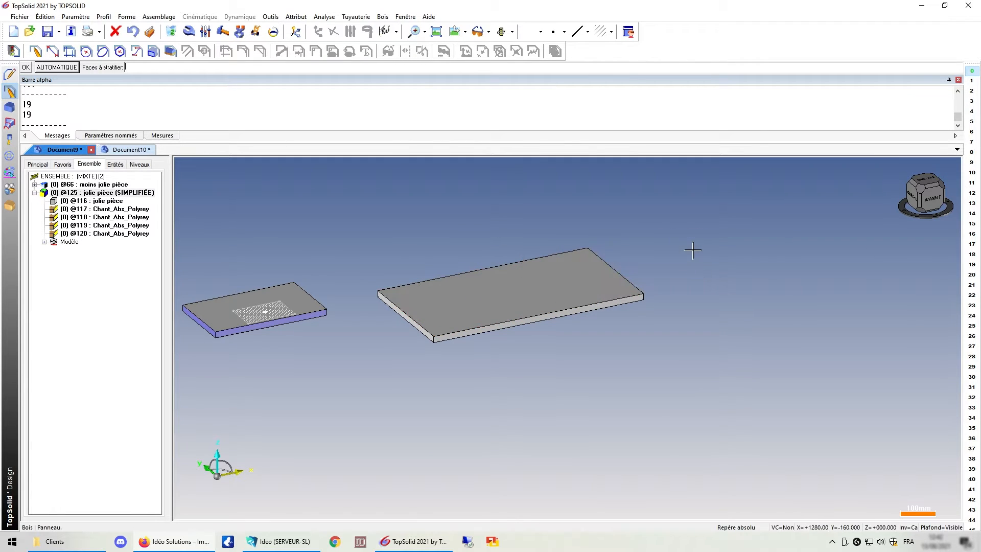
pyautogui.rightClick(672, 228)
# Uncheck edge band 4 in the plate's edge band wizard and validate.
pyautogui.scroll(-5, 291, 292)
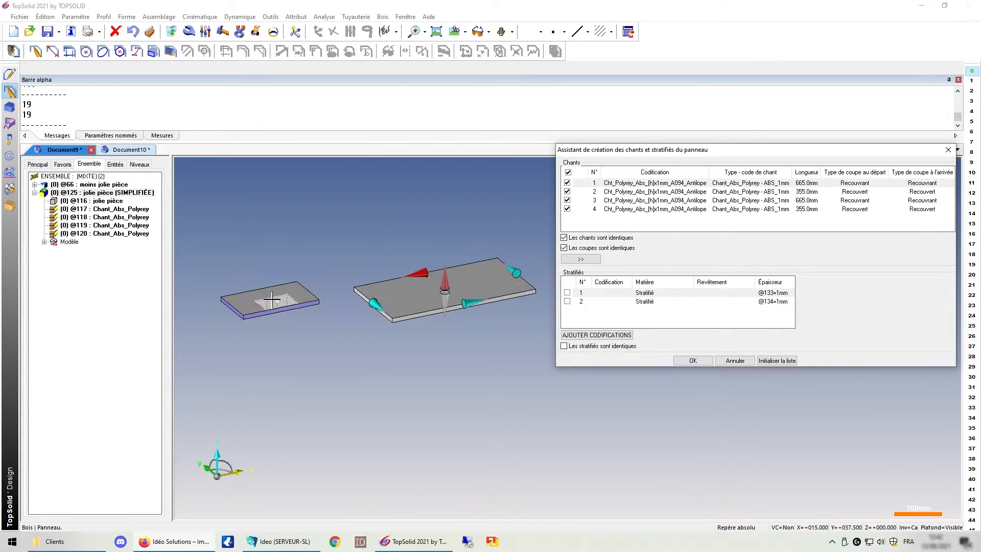
pyautogui.scroll(3, 493, 255)
pyautogui.click(620, 183)
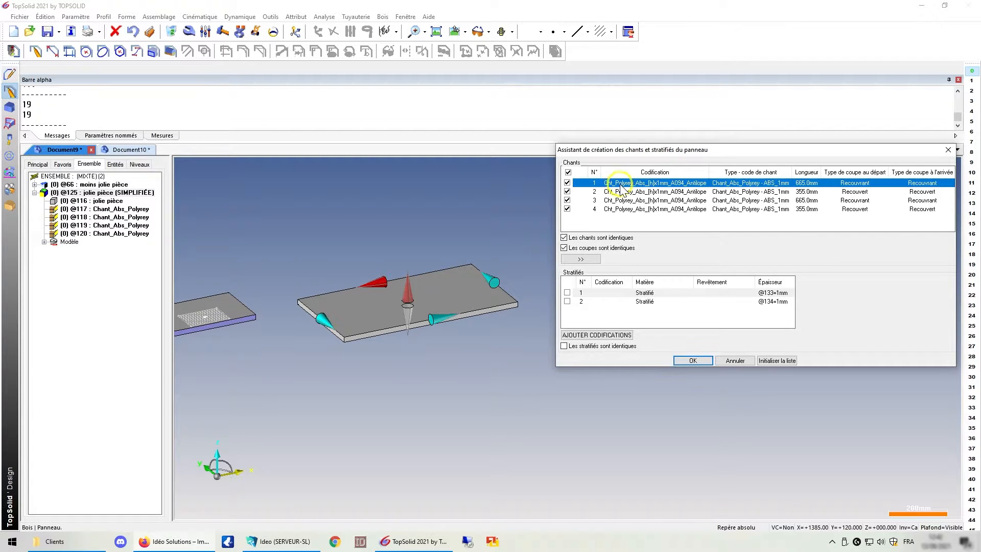
pyautogui.click(566, 209)
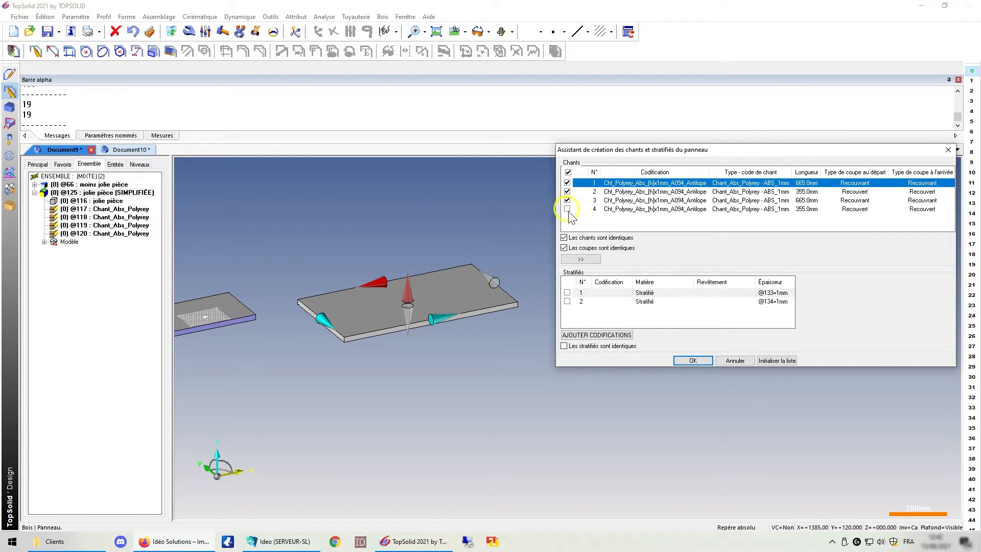
pyautogui.click(690, 360)
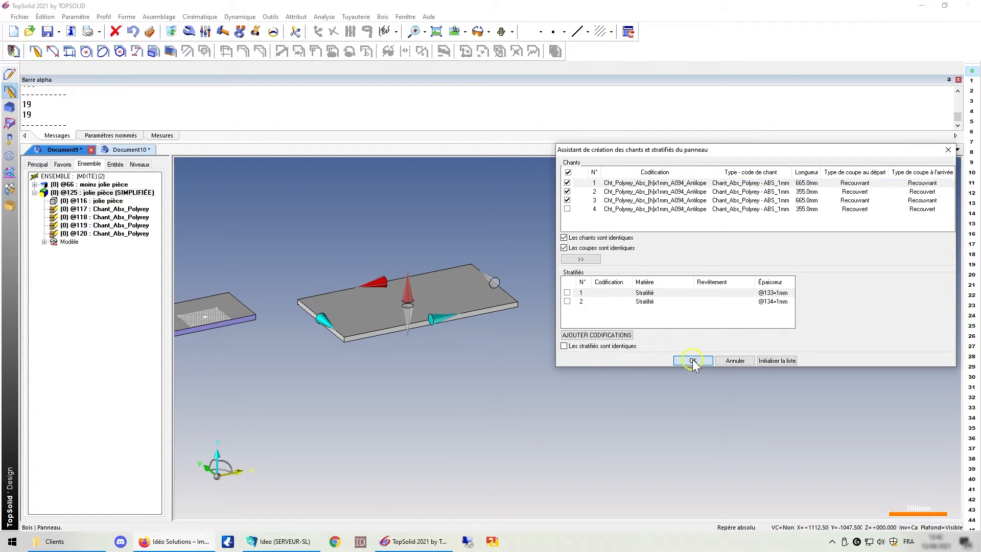
# Define a new user panel model from the plate named 2G+1P and exit the command.
pyautogui.click(96, 69)
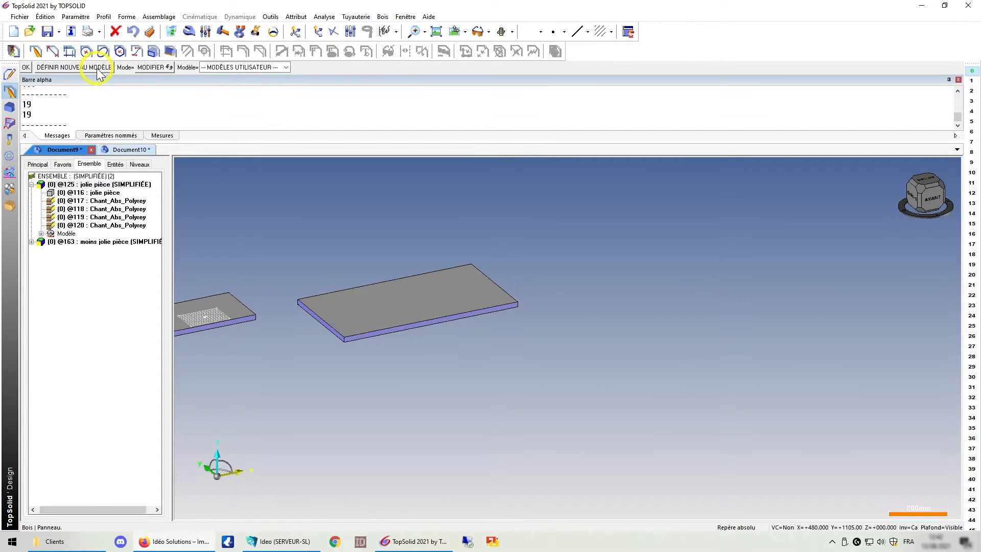
pyautogui.click(53, 69)
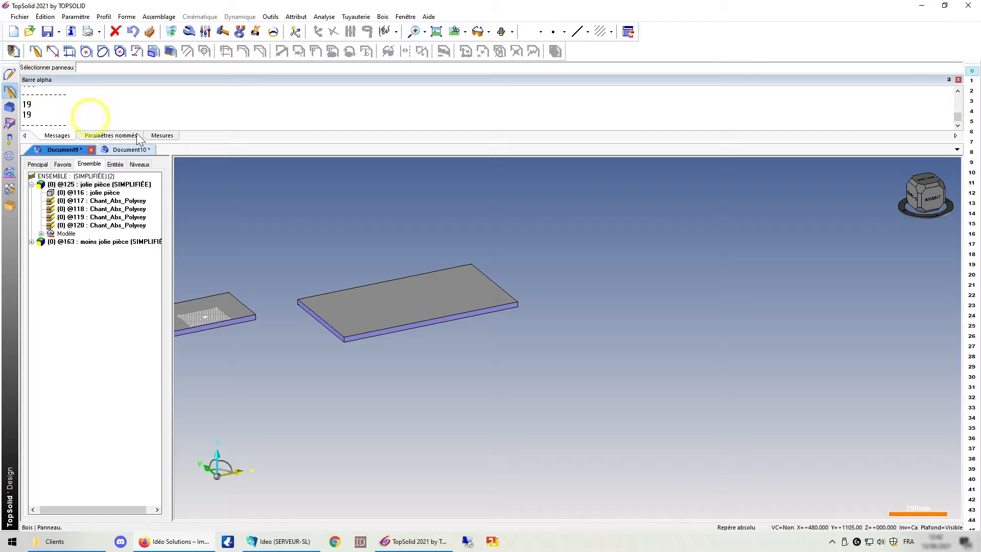
pyautogui.click(462, 290)
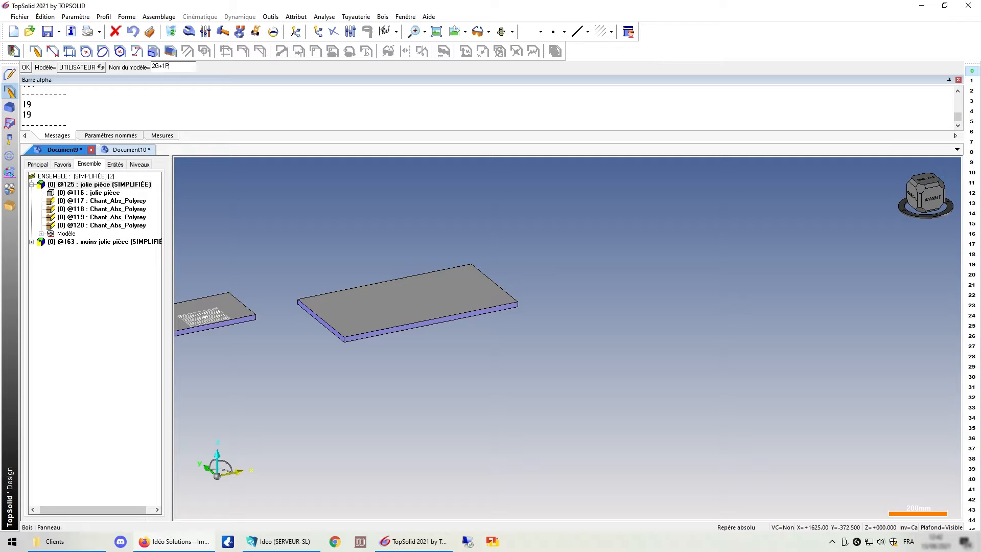
pyautogui.press('Return')
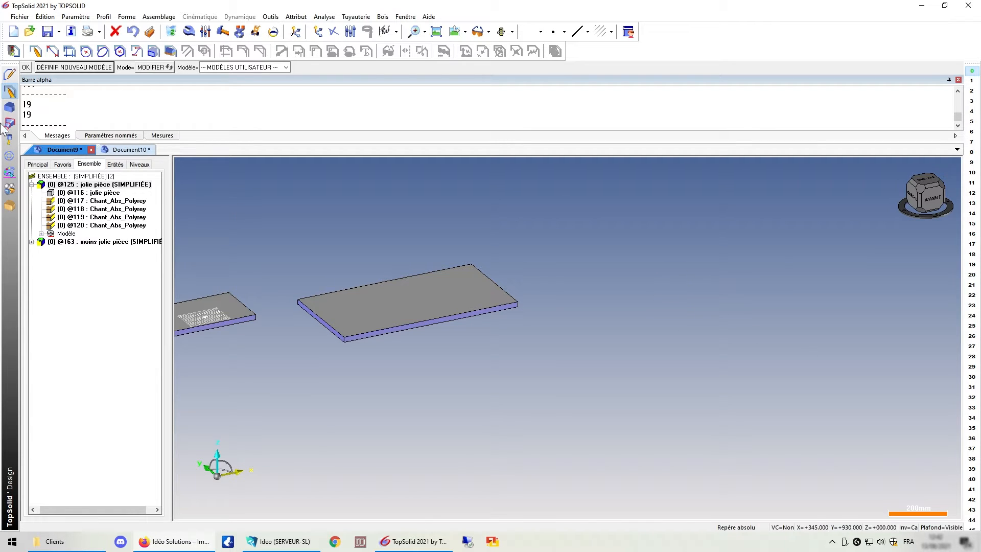
pyautogui.click(115, 31)
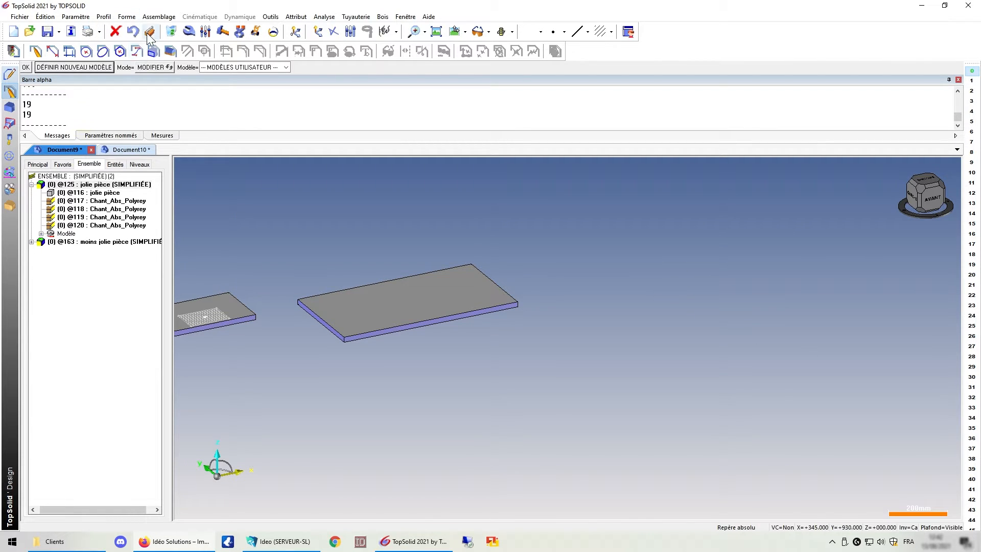
# In Document10, create a panel inside the cabinet block with Bloc contraint, bounded by its top and bottom faces, using panel model 2G+1P.
pyautogui.click(126, 149)
pyautogui.click(305, 259)
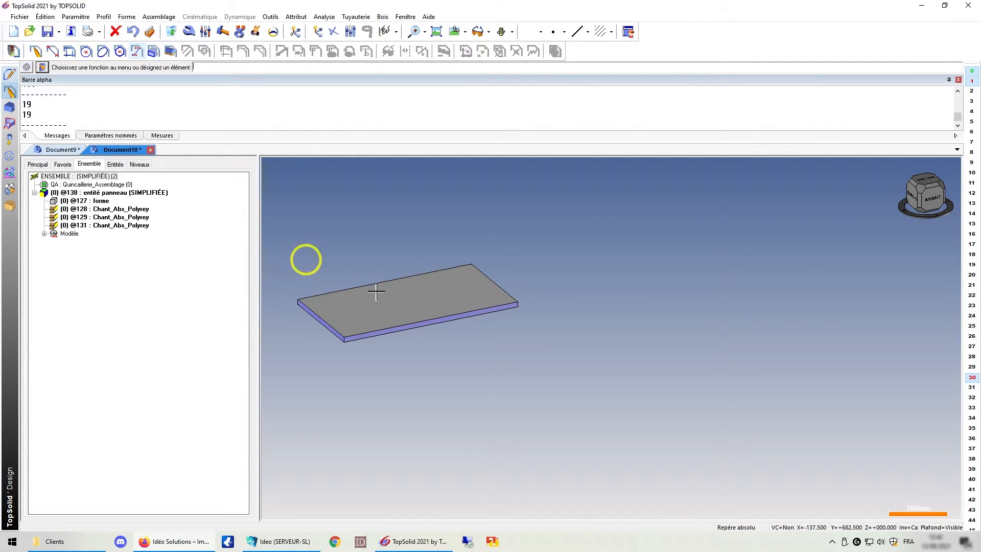
pyautogui.click(383, 17)
pyautogui.click(445, 267)
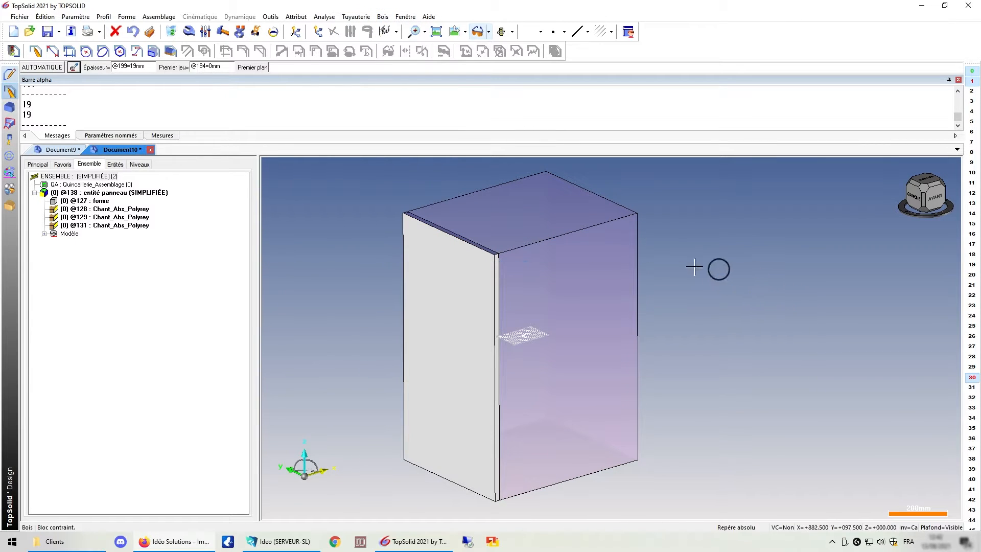
pyautogui.click(600, 264)
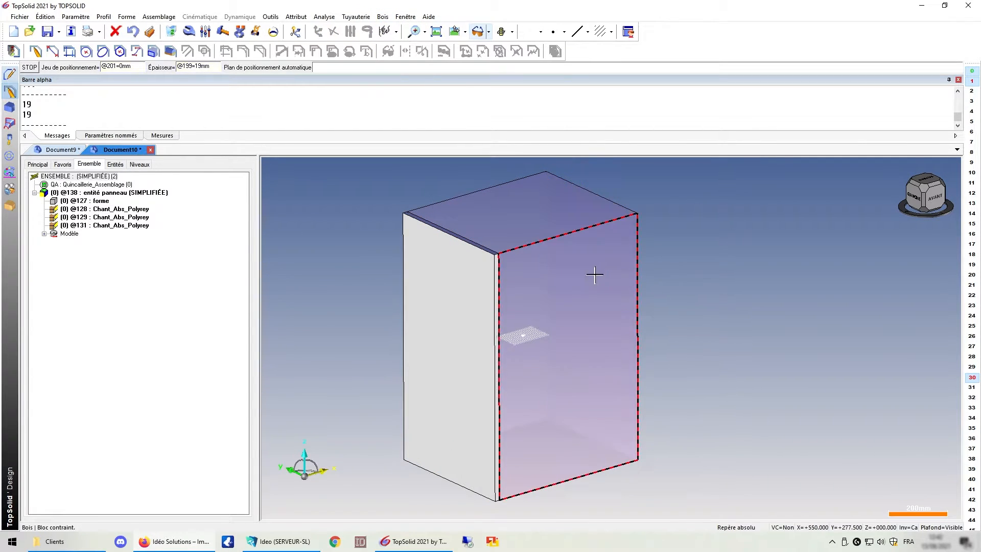
pyautogui.click(594, 274)
pyautogui.click(587, 268)
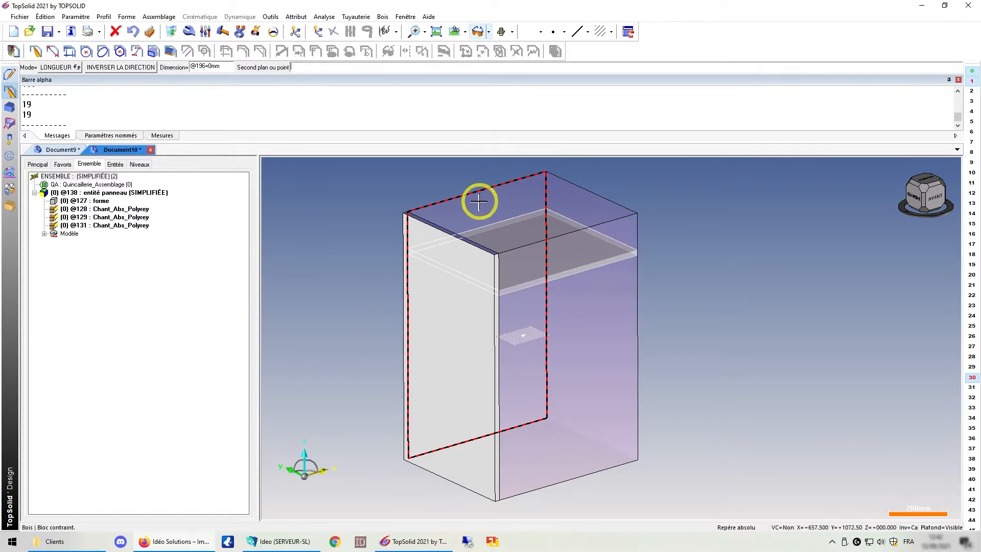
pyautogui.click(478, 202)
pyautogui.click(110, 68)
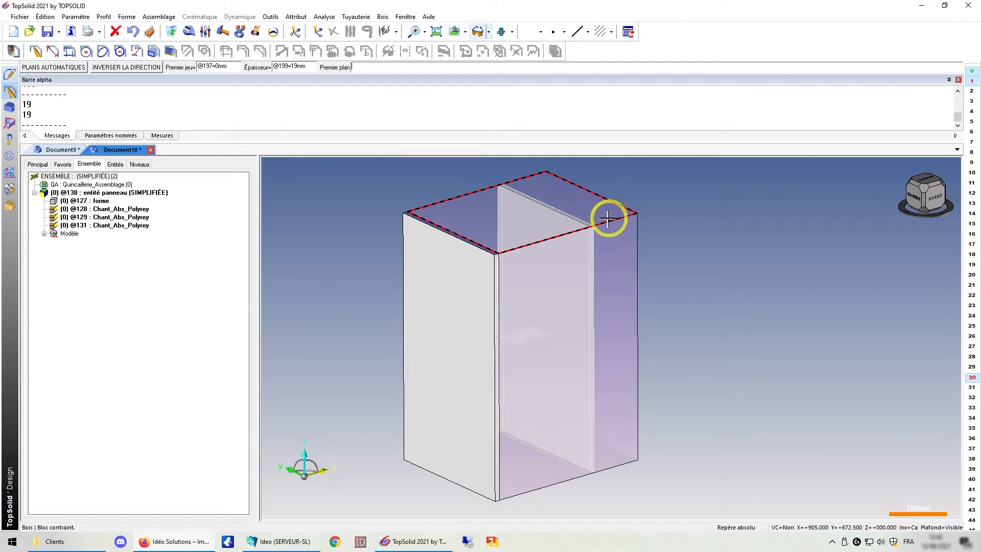
pyautogui.click(608, 219)
pyautogui.click(600, 454)
pyautogui.click(629, 368)
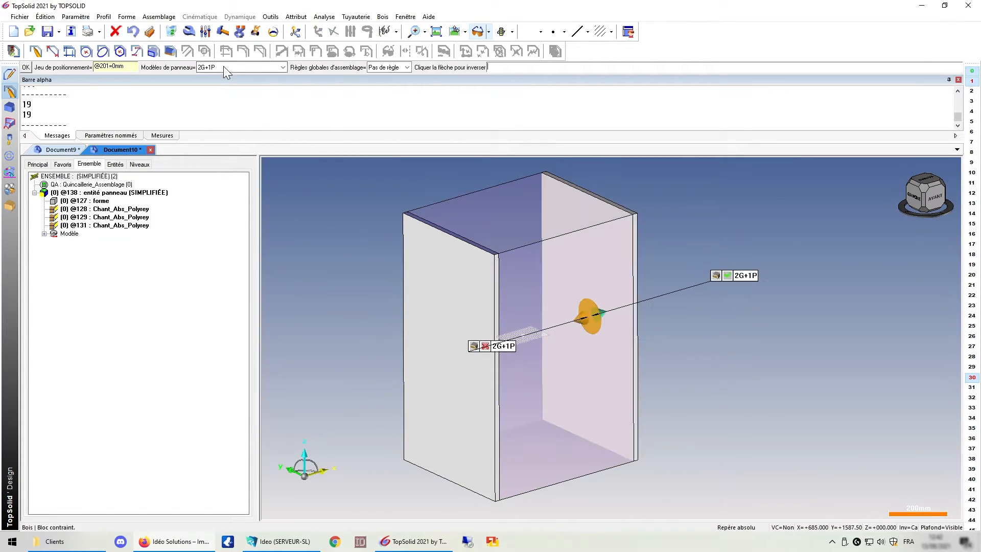
pyautogui.click(222, 66)
pyautogui.click(210, 93)
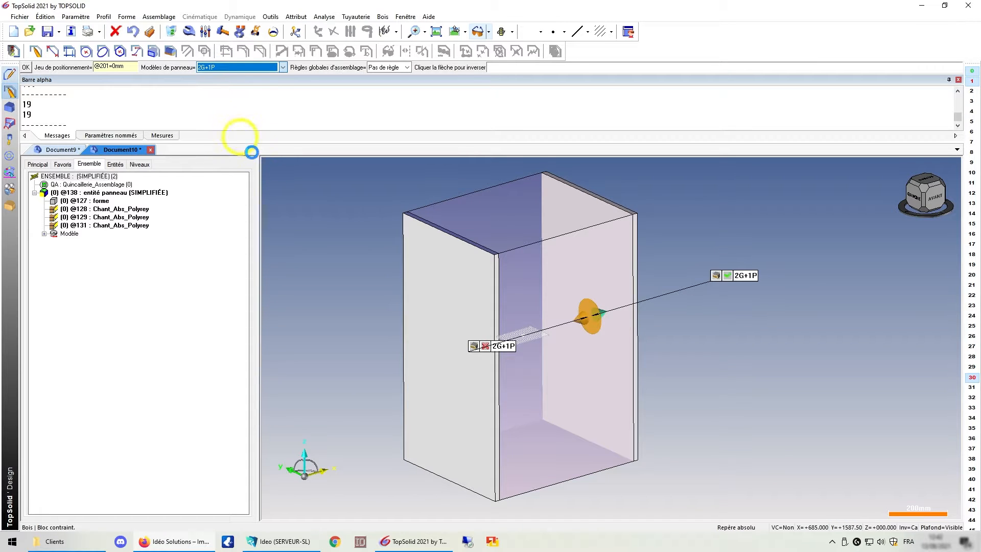
pyautogui.moveTo(753, 270); pyautogui.dragTo(593, 289, button='middle')
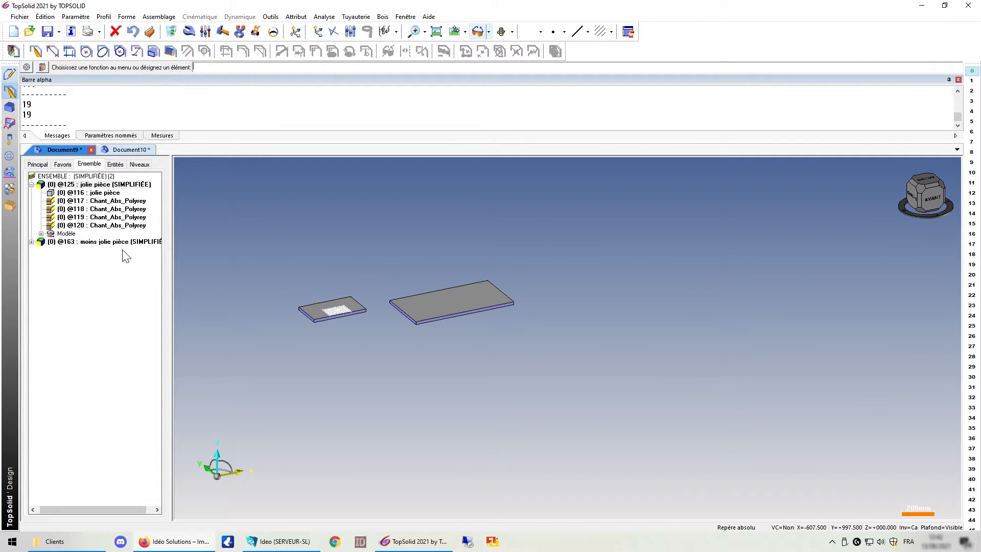
# Expand the moins jolie pièce panel entry in Document9's assembly tree to review its components.
pyautogui.doubleClick(105, 243)
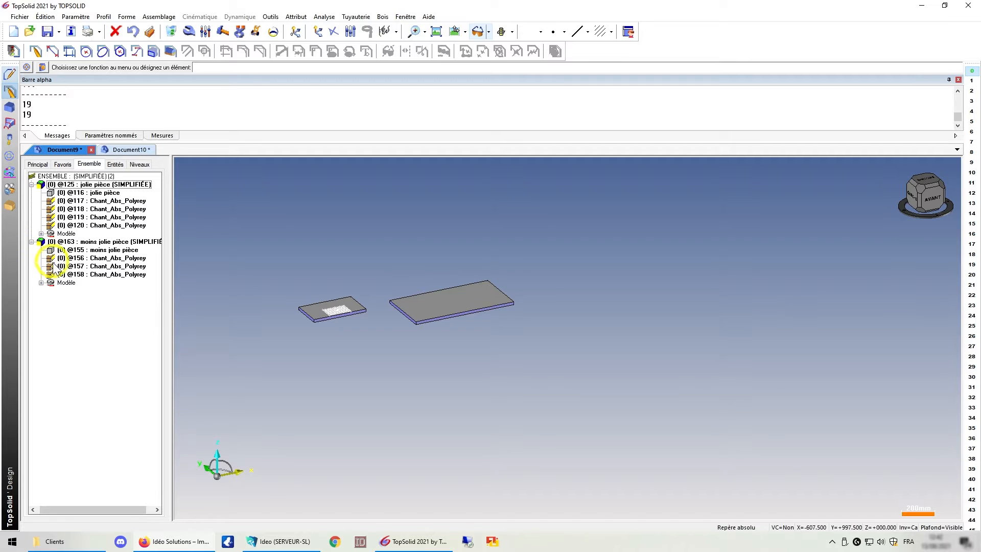
pyautogui.scroll(2, 419, 289)
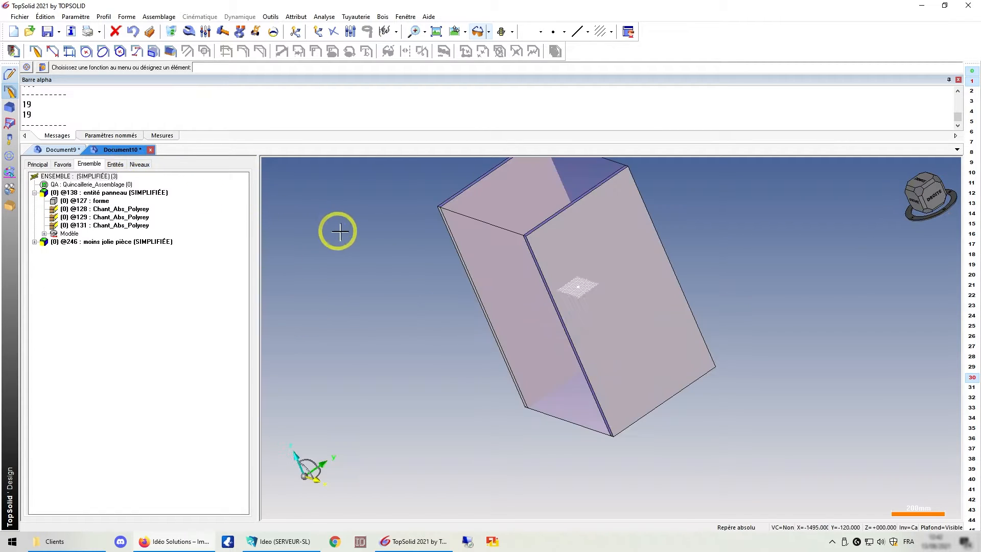
# In Document10, select and expand the new moins jolie pièce panel in the tree and orbit around the cabinet to inspect it.
pyautogui.click(67, 242)
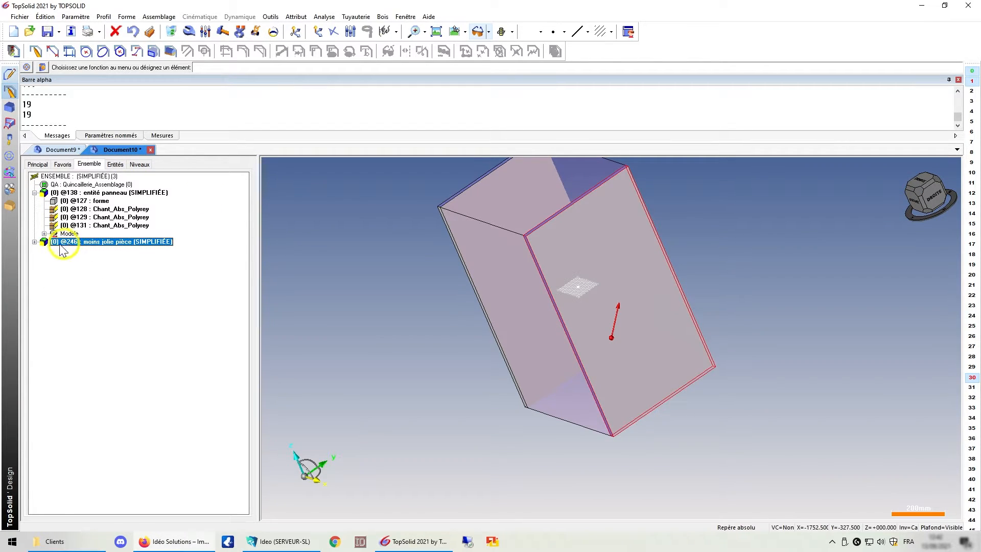
pyautogui.click(35, 242)
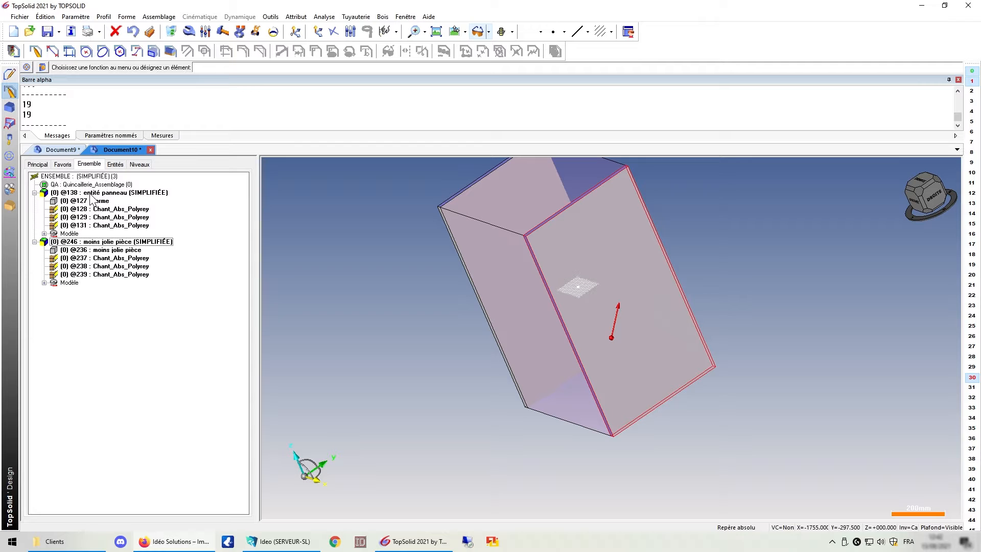
pyautogui.moveTo(680, 219); pyautogui.dragTo(734, 250, button='middle')
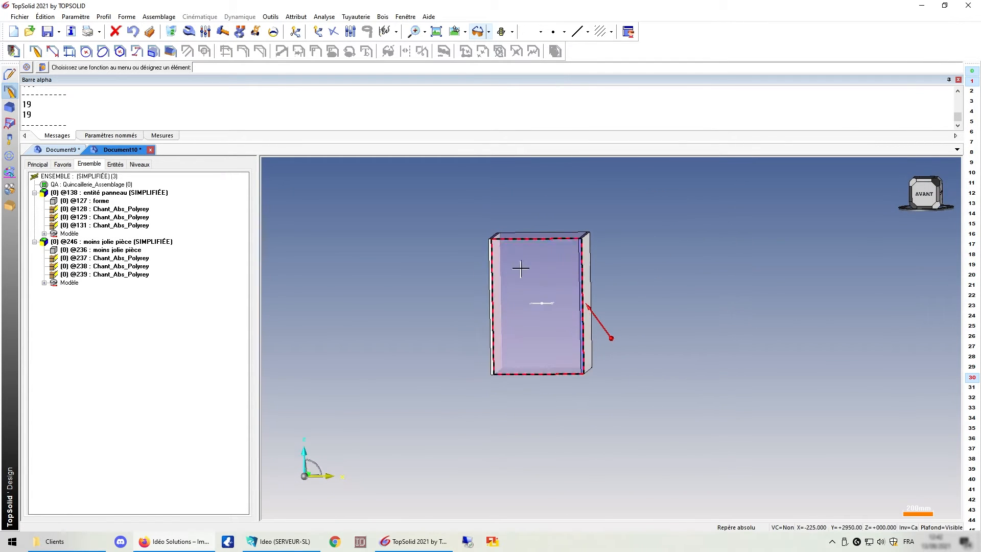
pyautogui.click(46, 241)
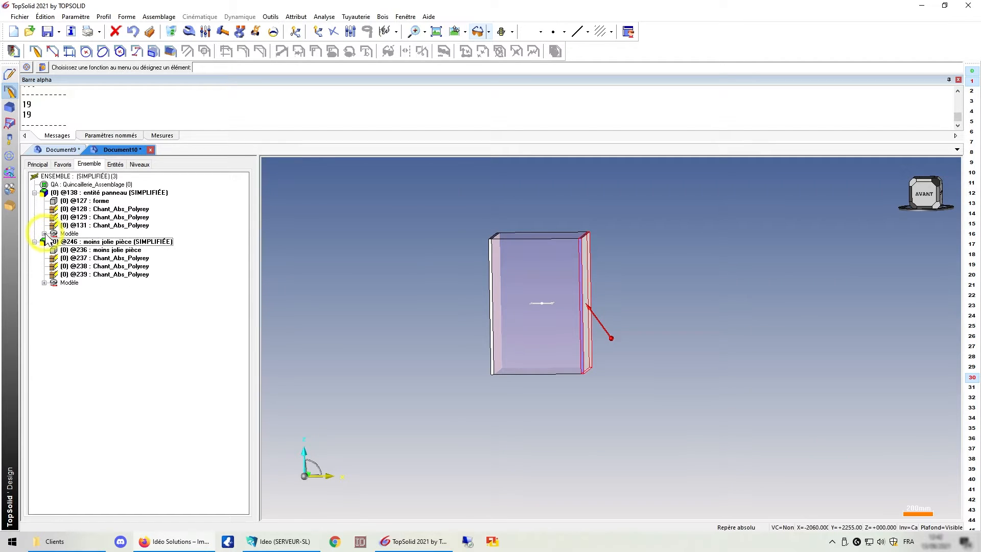
pyautogui.click(35, 192)
pyautogui.click(34, 200)
pyautogui.click(34, 201)
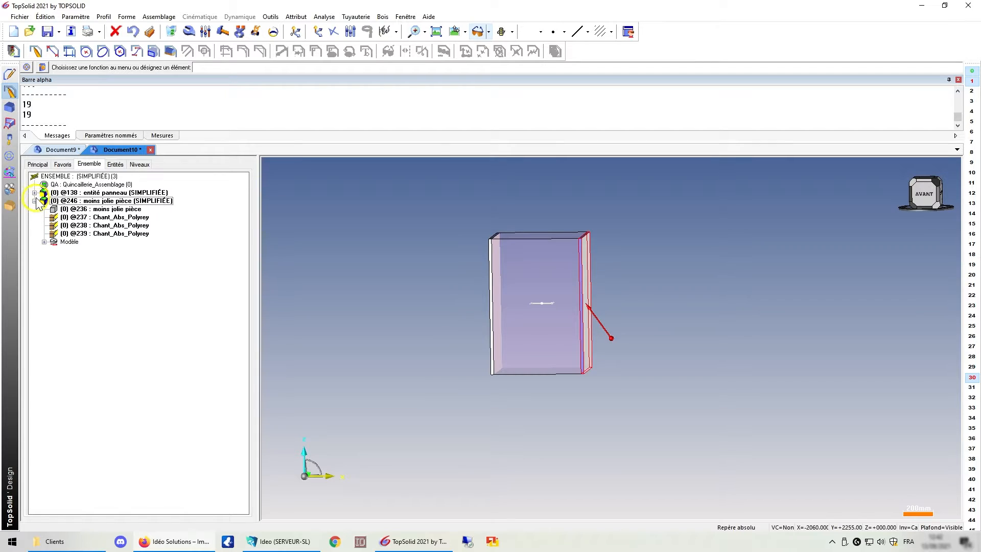
pyautogui.click(34, 193)
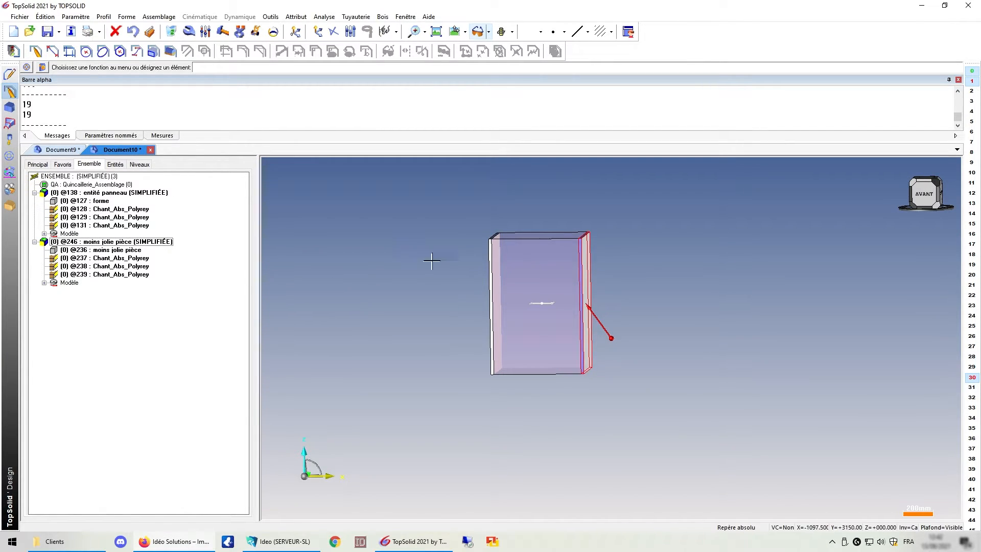
pyautogui.moveTo(690, 283); pyautogui.dragTo(599, 296, button='middle')
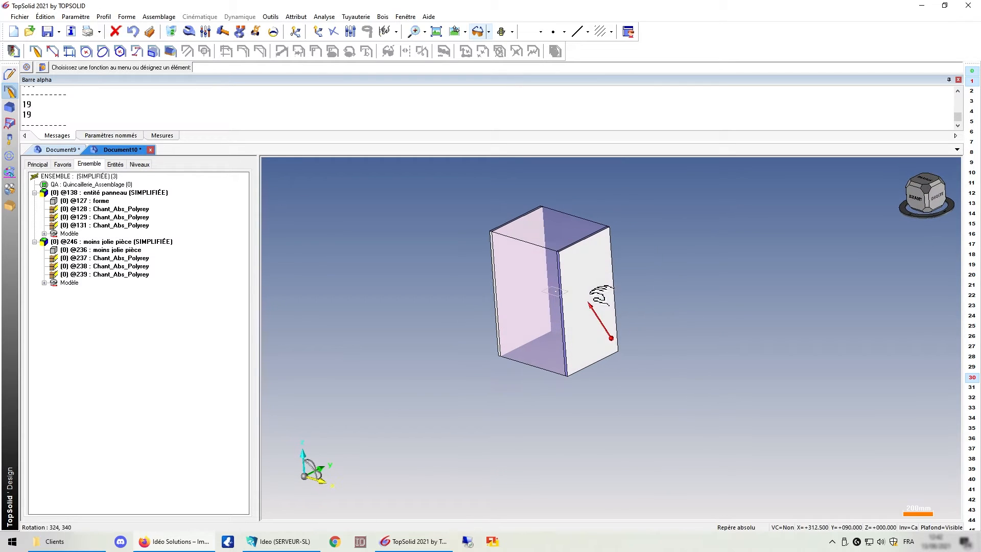
pyautogui.moveTo(465, 274); pyautogui.dragTo(423, 265, button='middle')
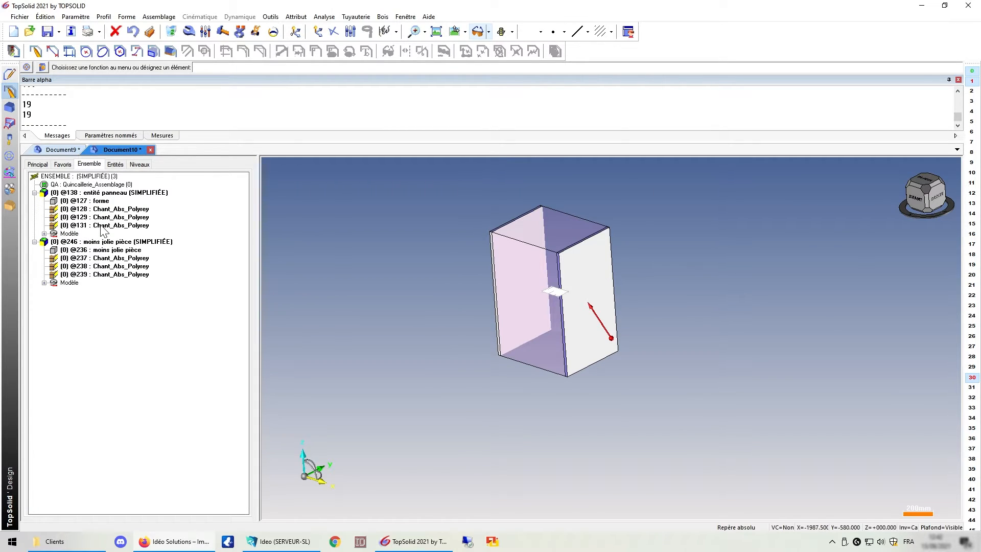
# In Document9, create a Bloc contraint panel across the end of the jolie pièce plate using panel model 2G+1P.
pyautogui.moveTo(24, 217); pyautogui.dragTo(223, 218)
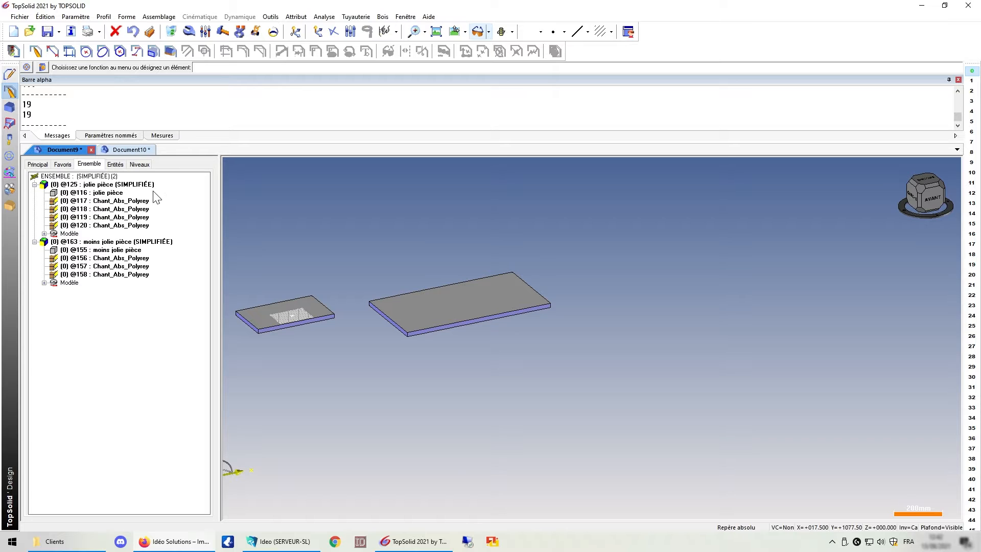
pyautogui.click(137, 185)
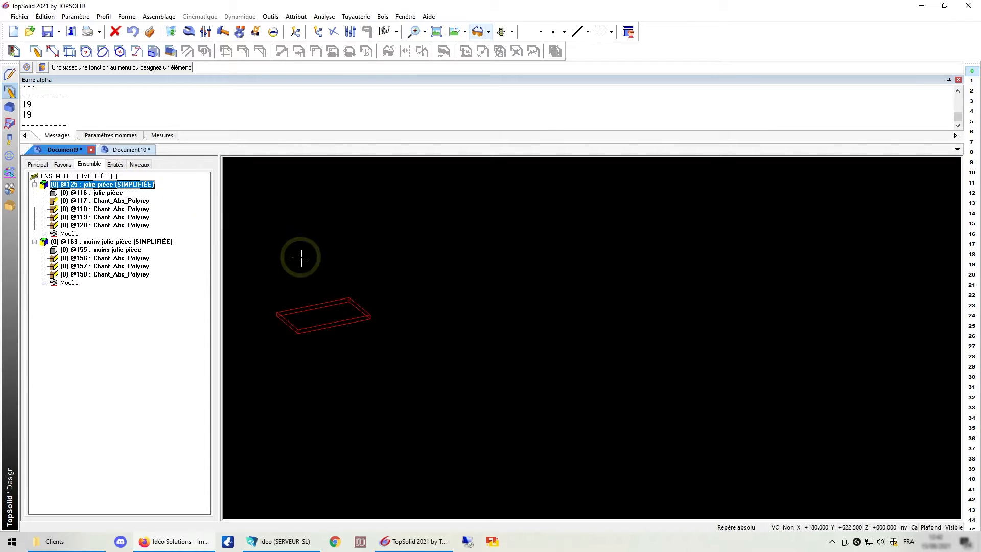
pyautogui.click(352, 234)
pyautogui.scroll(5, 425, 300)
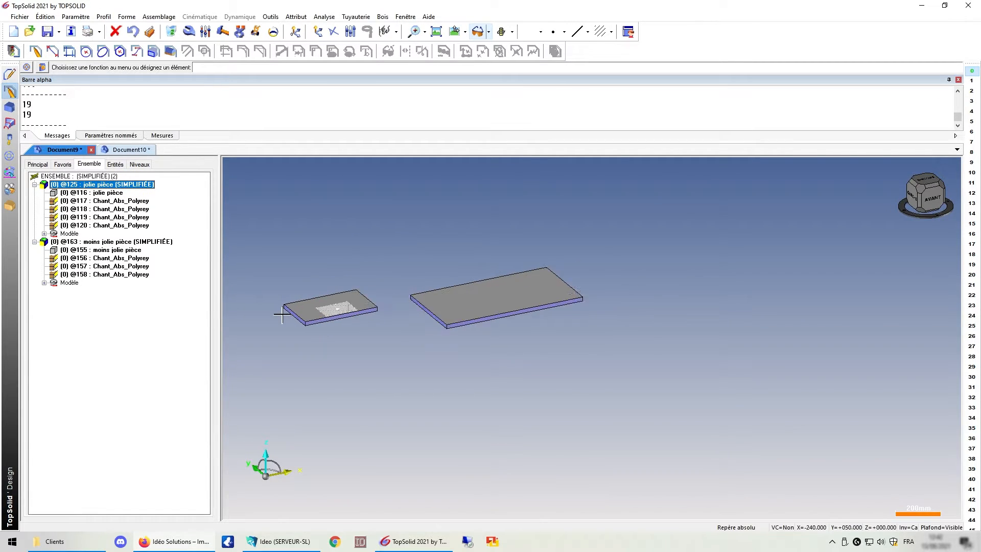
pyautogui.scroll(-5, 587, 314)
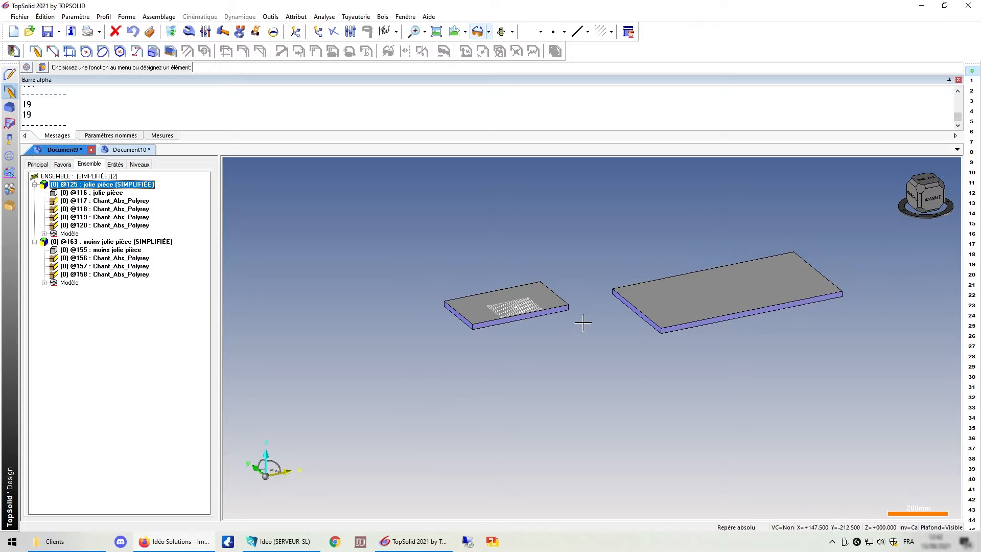
pyautogui.scroll(8, 462, 325)
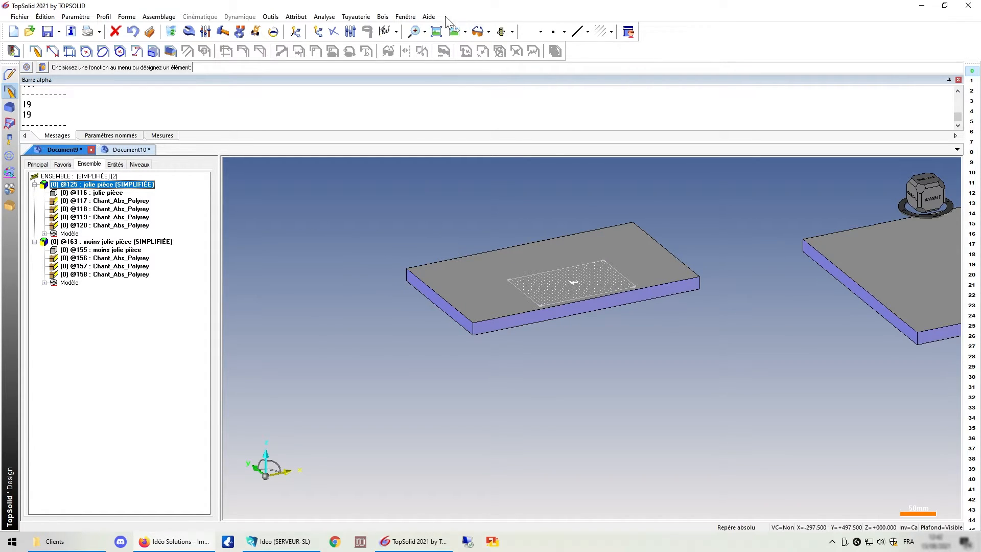
pyautogui.click(383, 16)
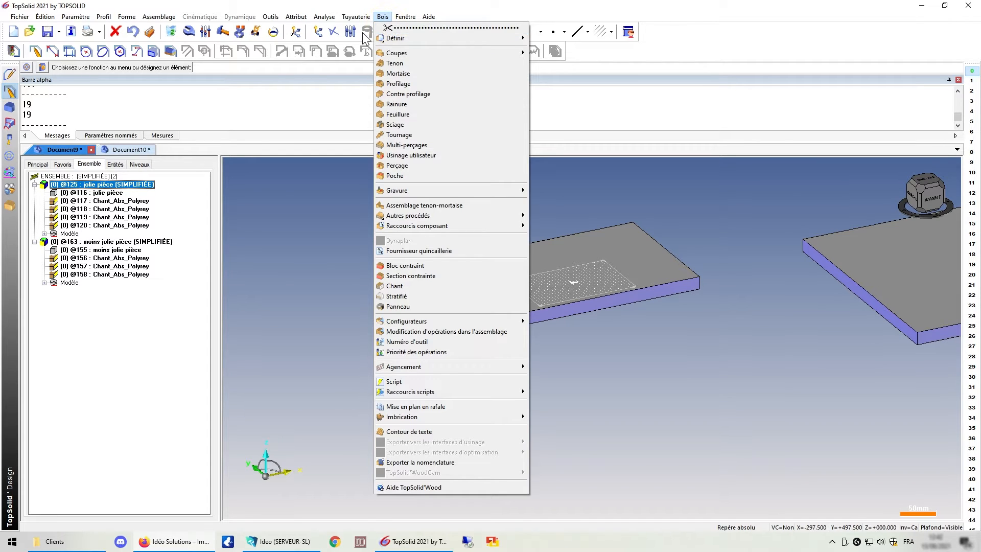
pyautogui.click(406, 266)
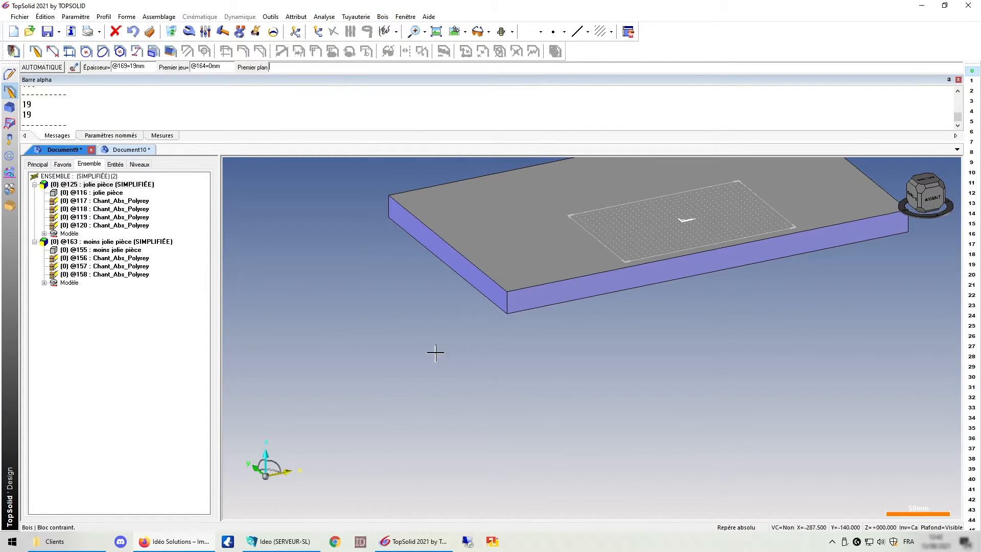
pyautogui.click(522, 296)
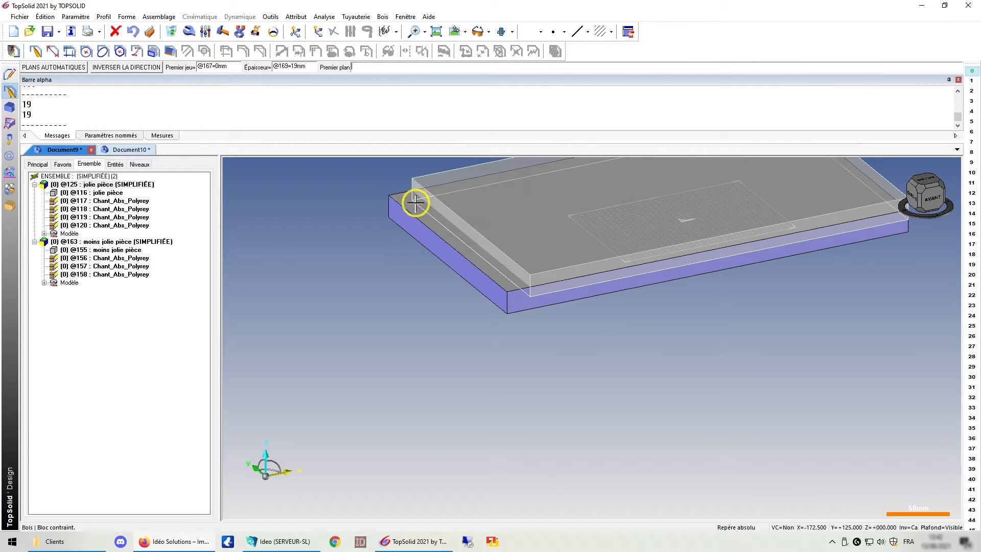
pyautogui.click(403, 225)
pyautogui.scroll(-3, 518, 251)
pyautogui.middleClick(364, 313)
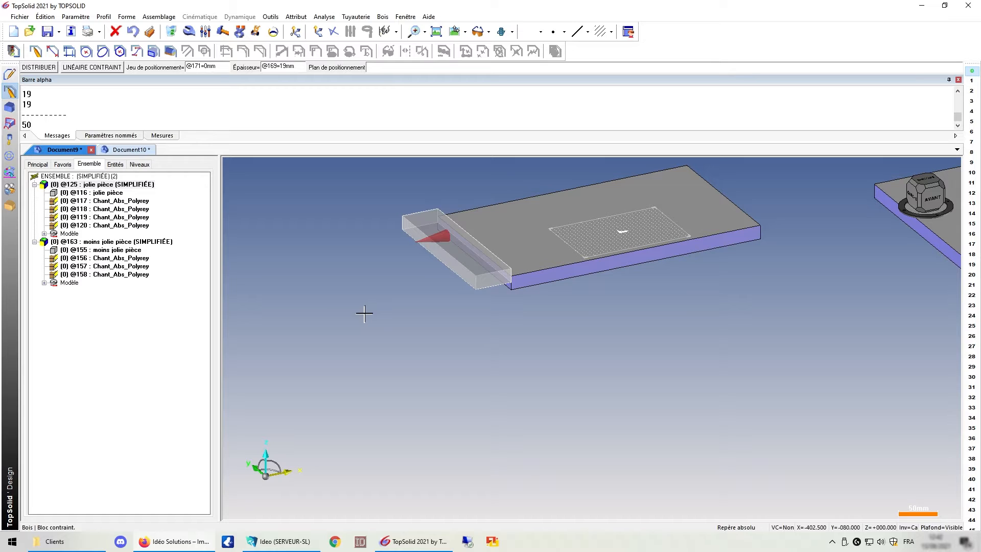
pyautogui.click(486, 231)
pyautogui.click(509, 295)
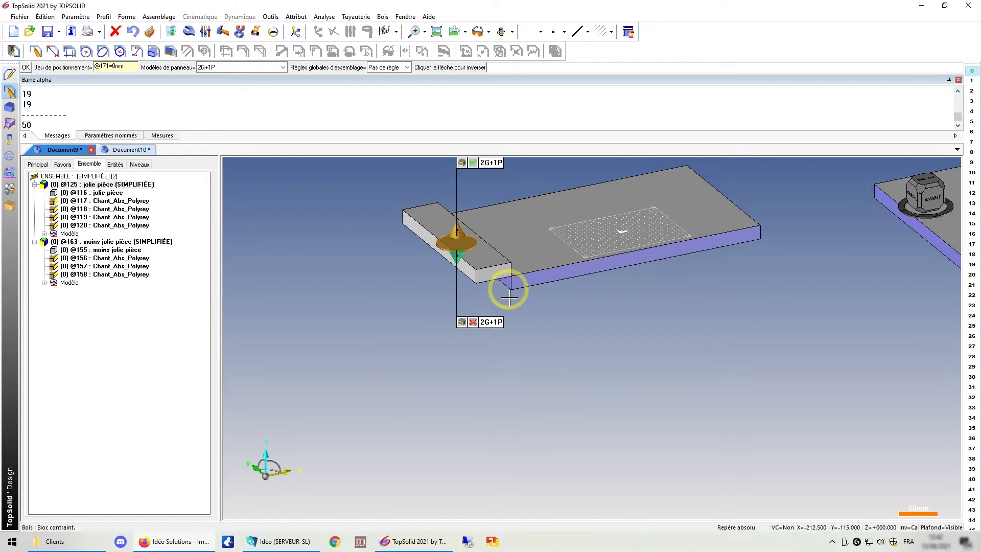
pyautogui.middleClick(615, 351)
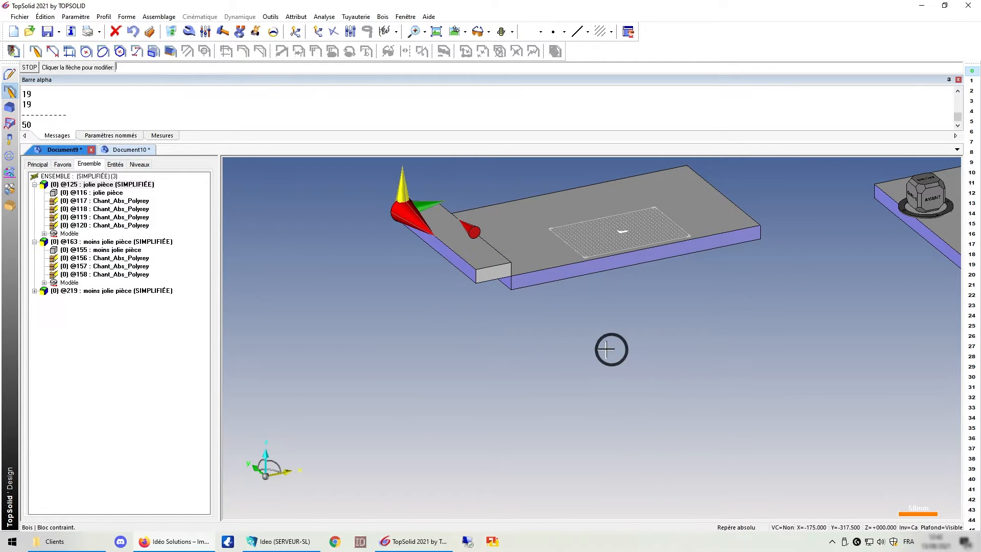
pyautogui.middleClick(576, 348)
pyautogui.scroll(-1, 561, 354)
pyautogui.moveTo(582, 321)
pyautogui.mouseDown(button='middle')
pyautogui.moveTo(498, 326)
pyautogui.moveTo(582, 335)
pyautogui.mouseUp(button='middle')
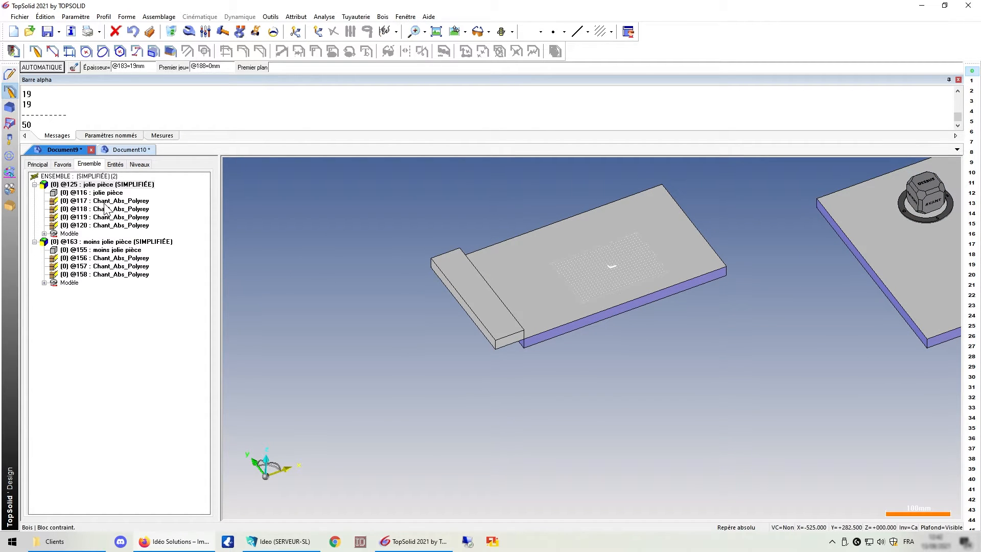
# Switch the jolie pièce panel's representation from simplified to detailed.
pyautogui.rightClick(100, 184)
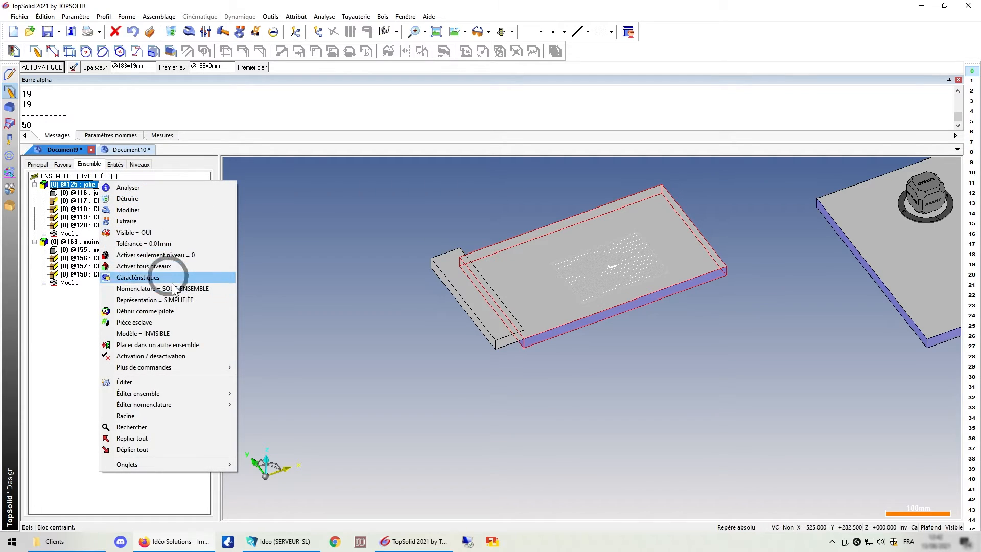
pyautogui.click(181, 300)
pyautogui.scroll(3, 511, 345)
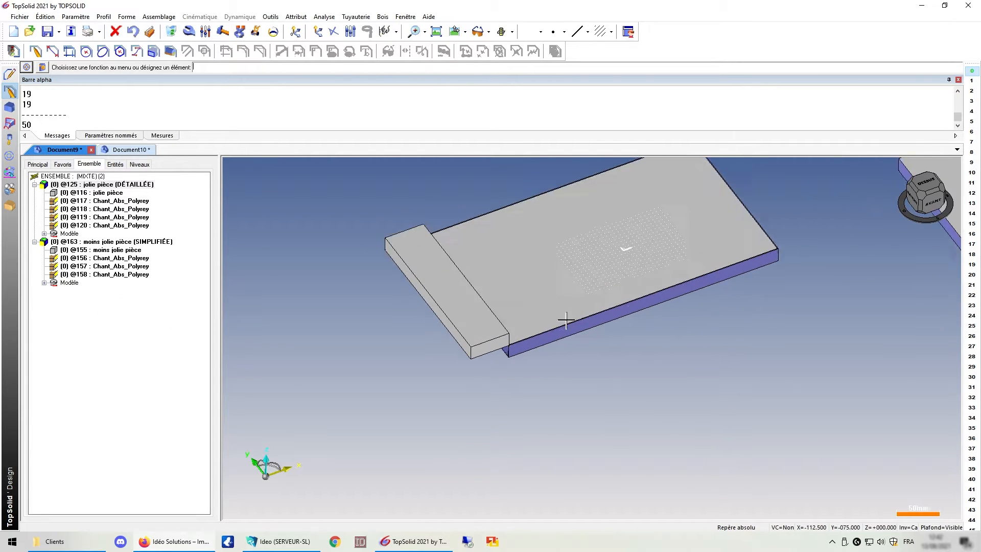
pyautogui.scroll(5, 710, 286)
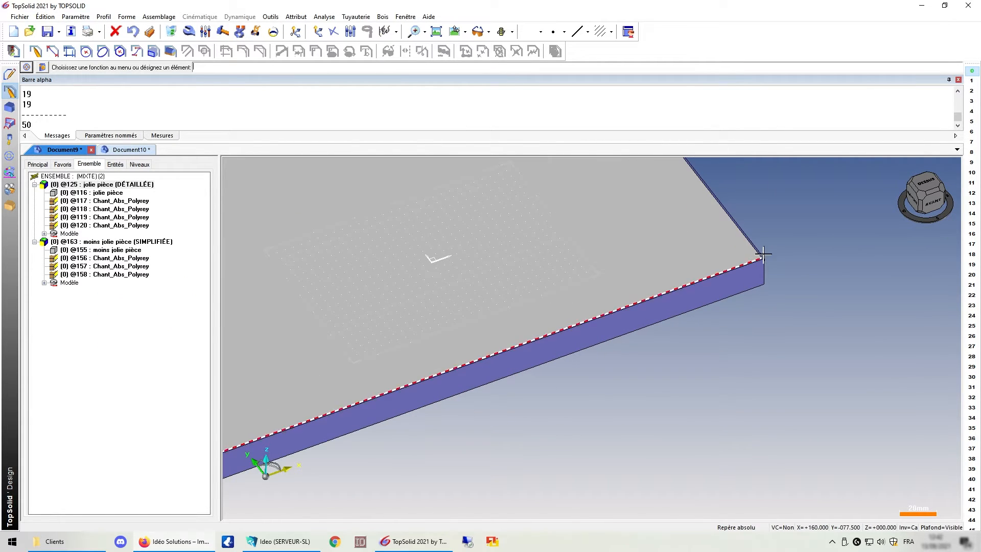
pyautogui.scroll(-5, 742, 269)
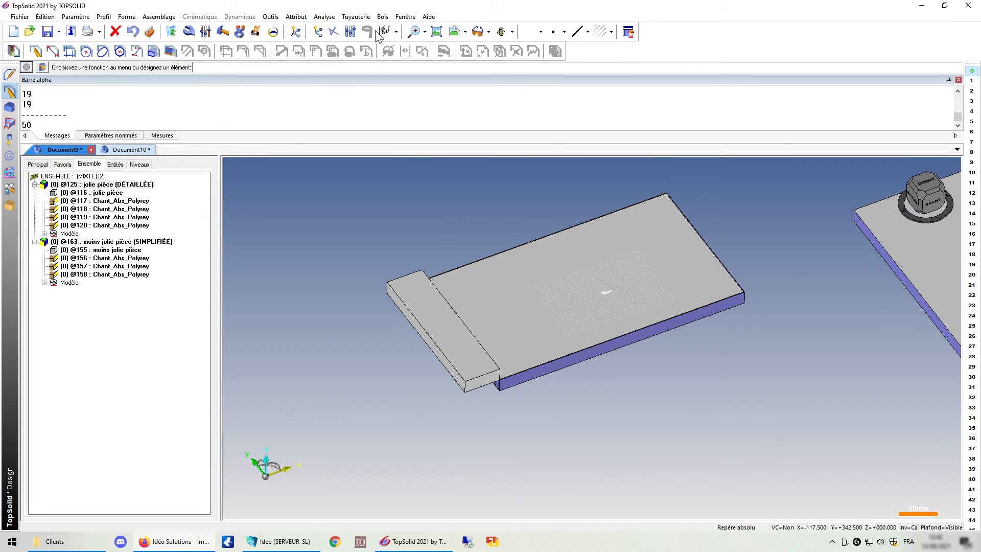
# Create a Bloc contraint panel 50 mm wide across the opposite end of the jolie pièce plate.
pyautogui.click(382, 16)
pyautogui.click(401, 266)
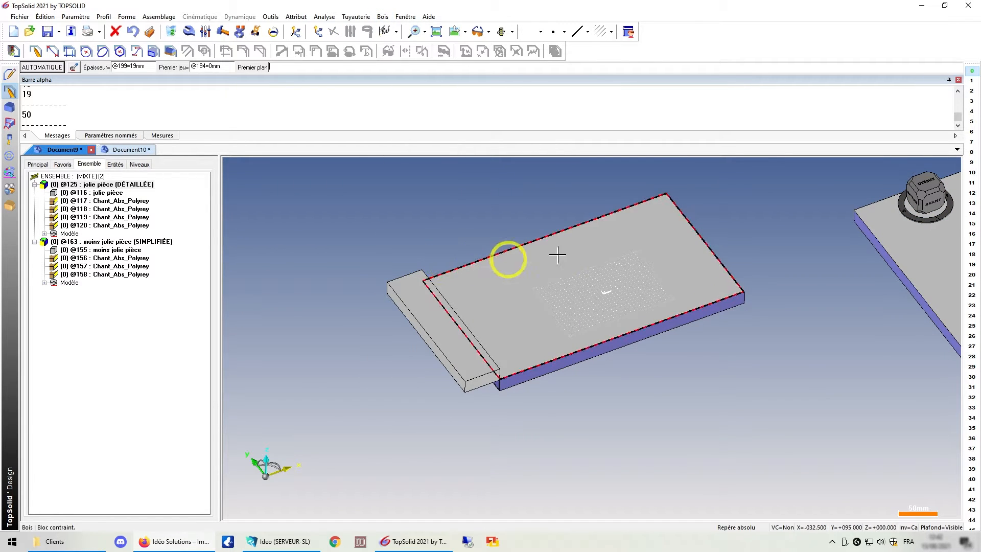
pyautogui.scroll(-2, 673, 253)
pyautogui.moveTo(740, 255); pyautogui.dragTo(635, 273, button='middle')
pyautogui.scroll(3, 634, 320)
pyautogui.click(629, 341)
pyautogui.scroll(-2, 644, 339)
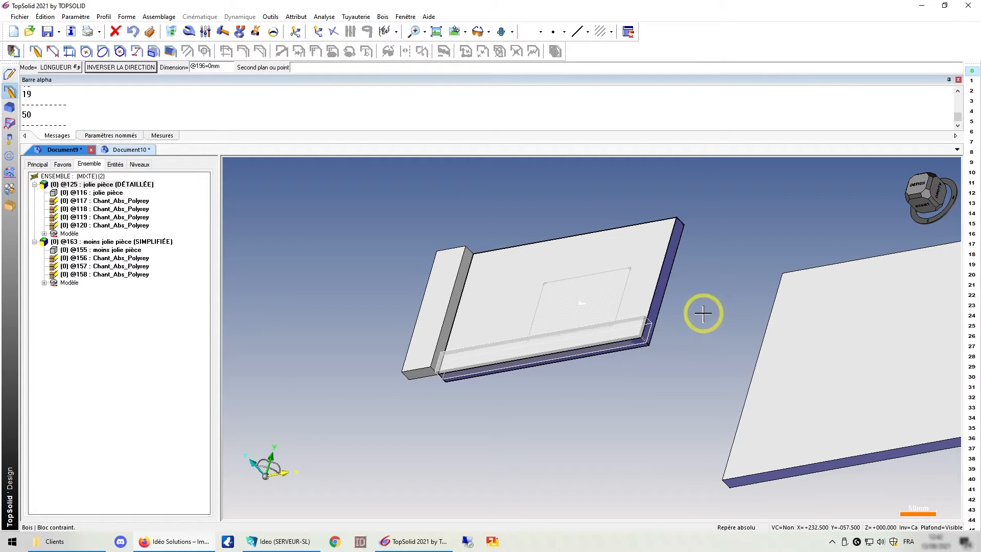
pyautogui.moveTo(703, 313); pyautogui.dragTo(661, 295, button='middle')
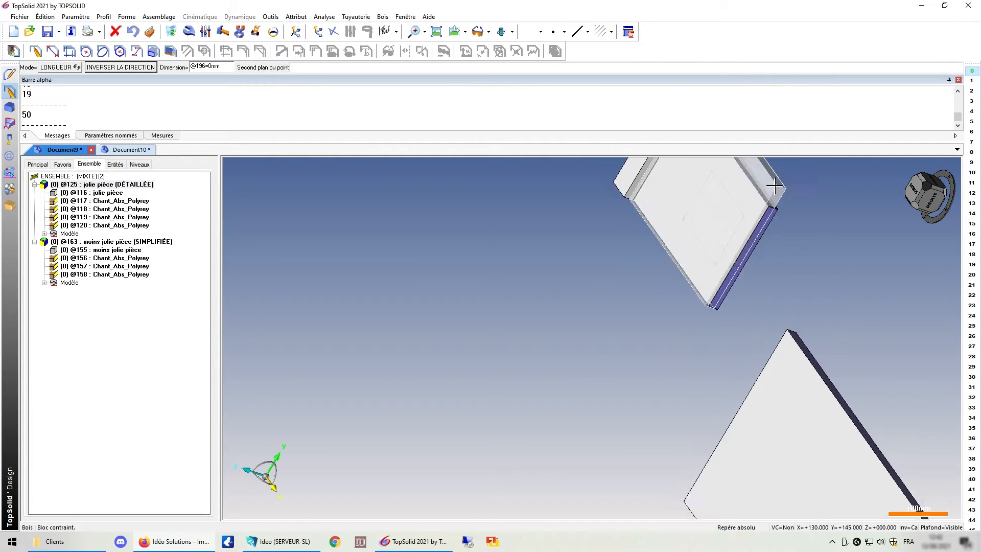
pyautogui.scroll(4, 772, 191)
pyautogui.click(780, 214)
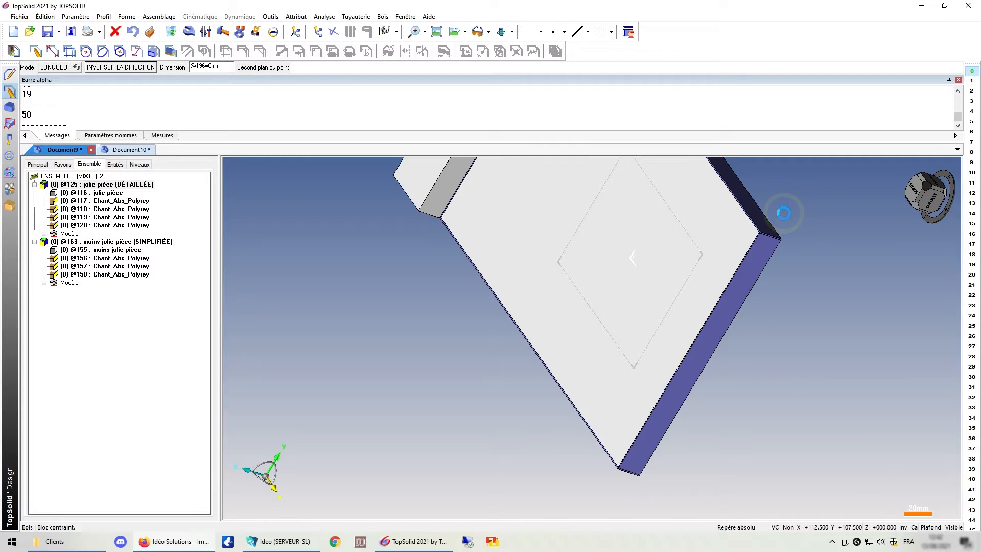
pyautogui.scroll(-3, 777, 212)
pyautogui.scroll(2, 758, 223)
pyautogui.click(758, 223)
pyautogui.scroll(-2, 763, 220)
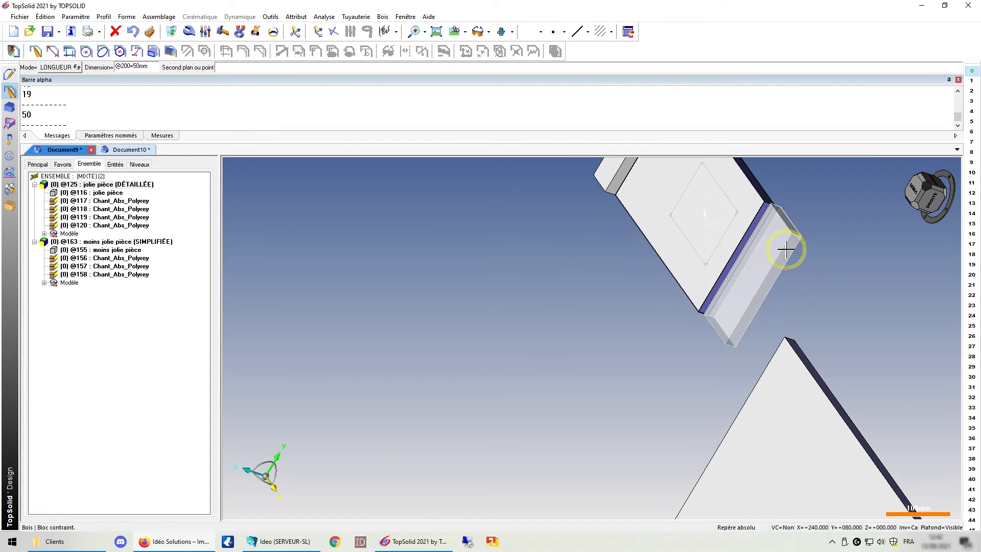
pyautogui.click(766, 242)
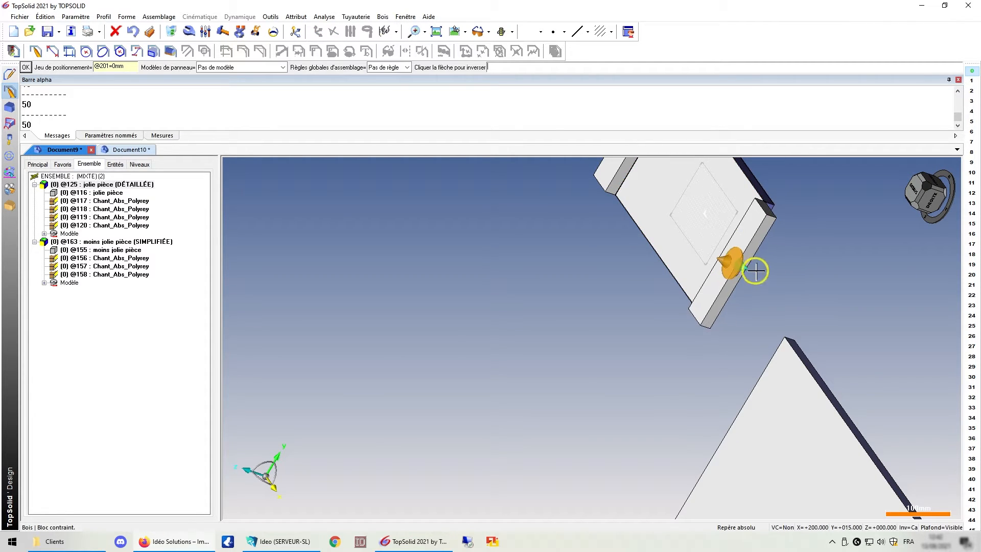
pyautogui.moveTo(754, 271); pyautogui.dragTo(735, 309, button='middle')
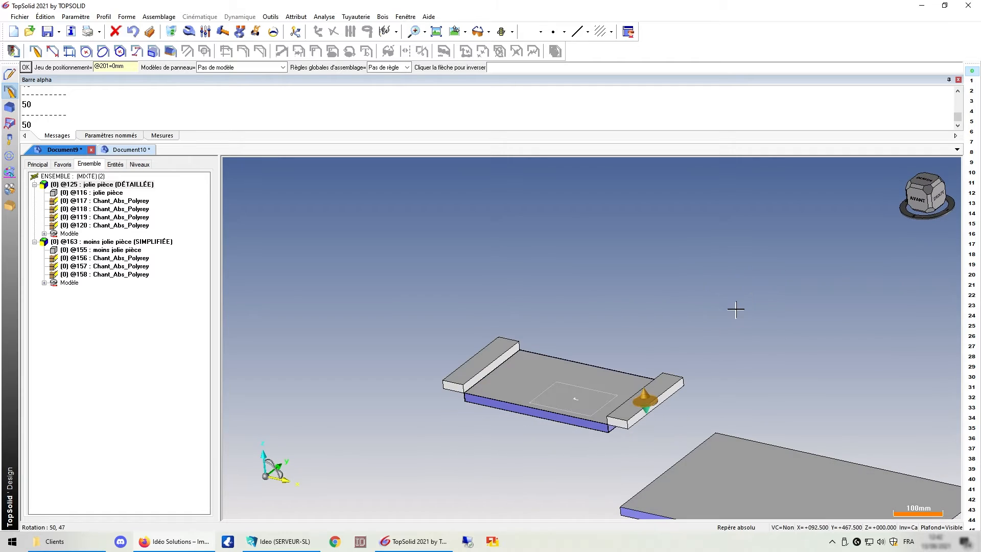
pyautogui.rightClick(560, 286)
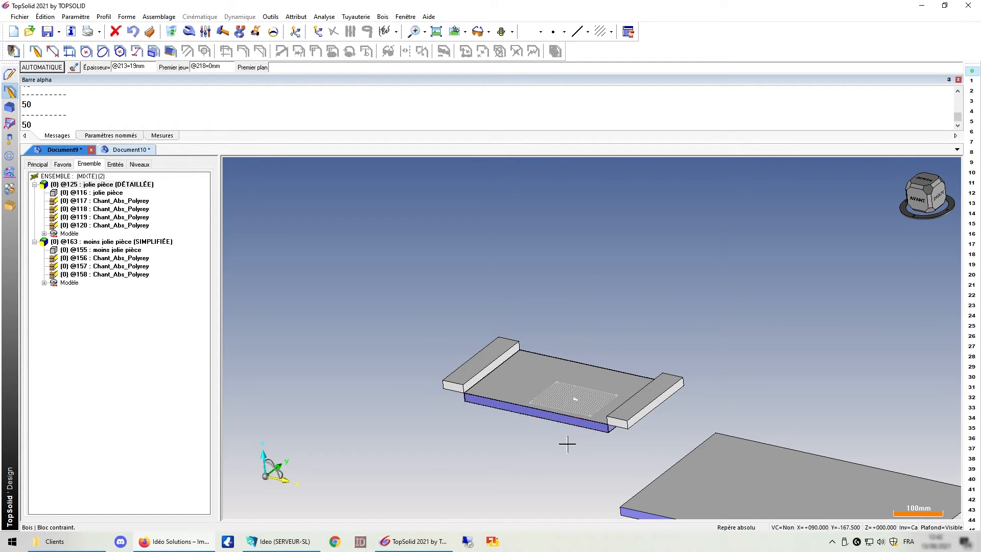
# Modify the jolie pièce panel's edge band definition, unchecking edge band 3.
pyautogui.scroll(4, 567, 444)
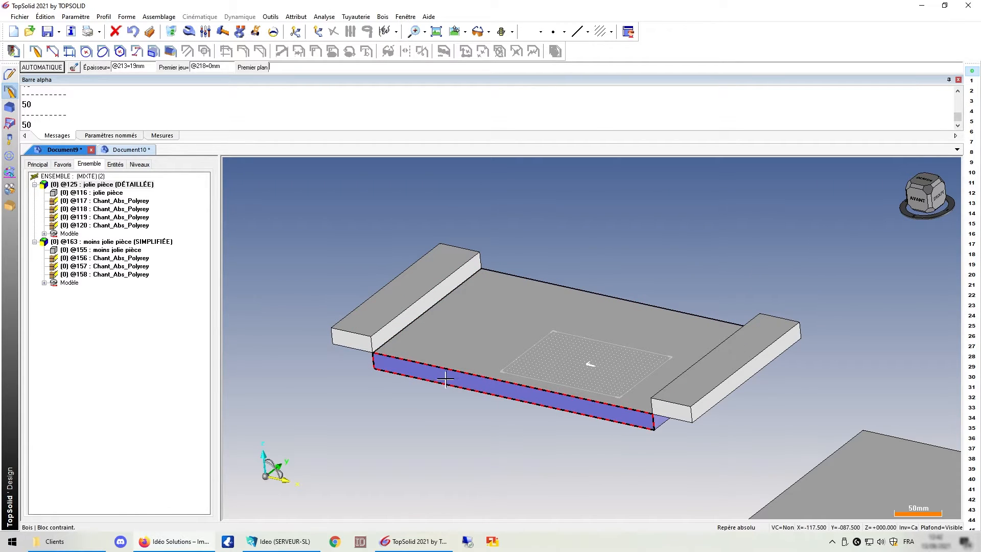
pyautogui.click(189, 31)
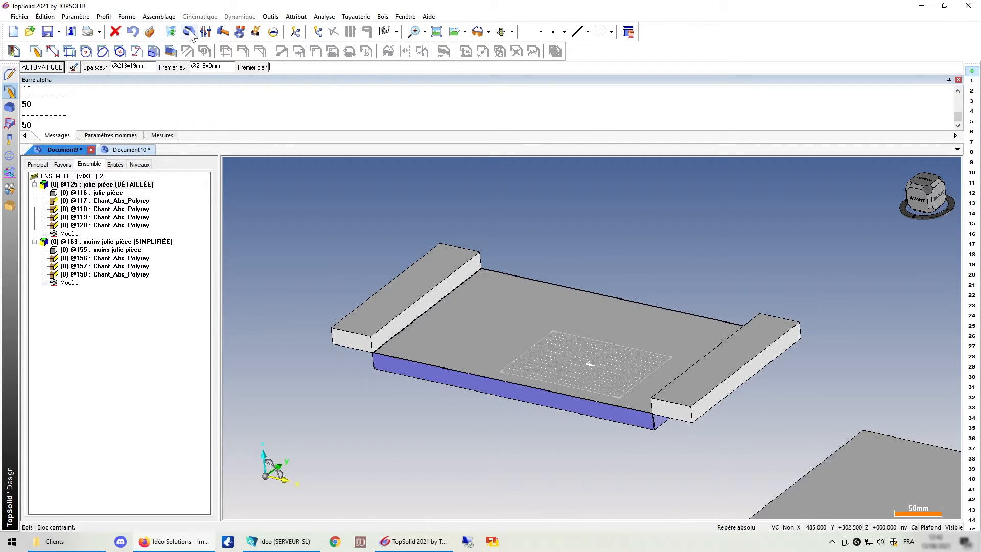
pyautogui.click(464, 322)
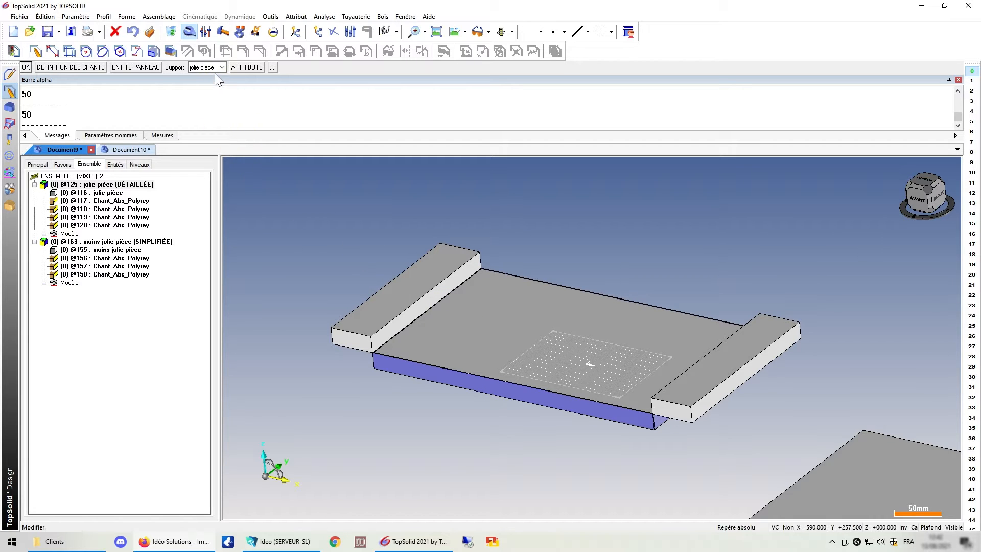
pyautogui.click(82, 66)
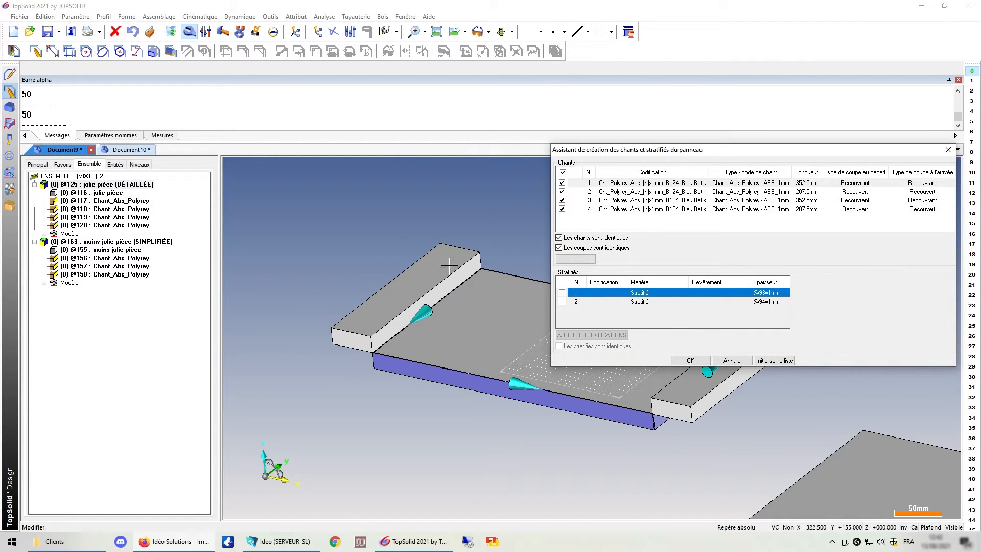
pyautogui.click(616, 201)
pyautogui.click(562, 200)
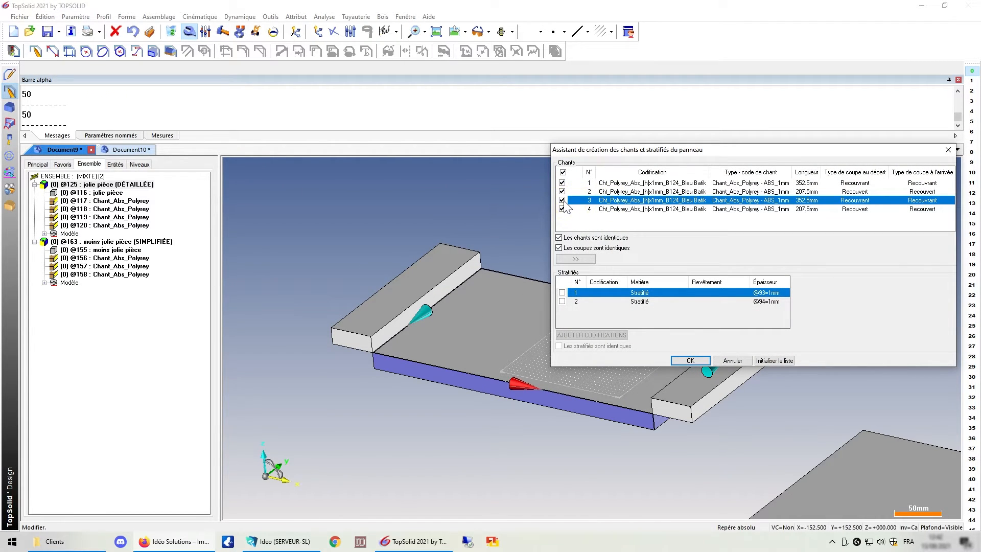
pyautogui.click(689, 360)
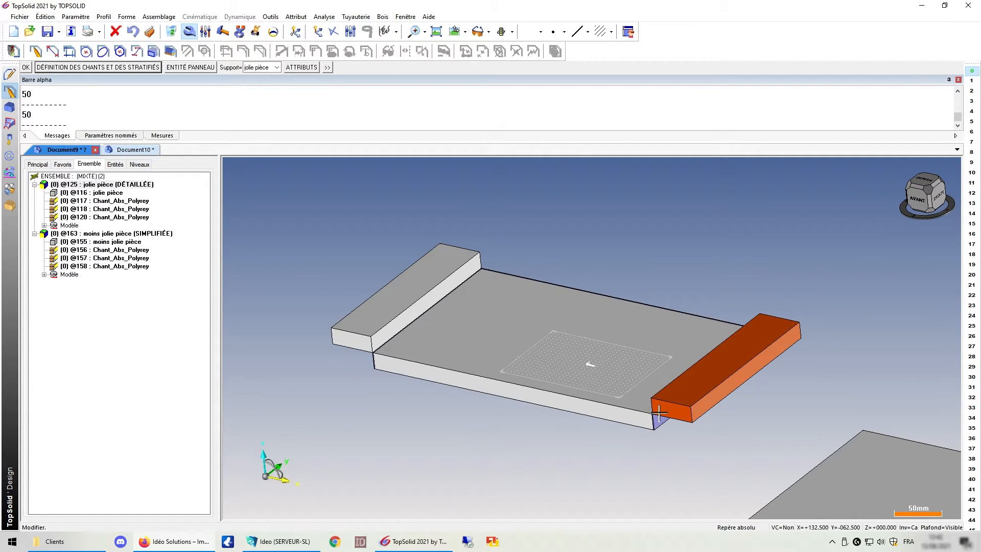
# Edit the new Bloc contraint and reconnect its Premier plan to the plate's front face.
pyautogui.scroll(3, 656, 417)
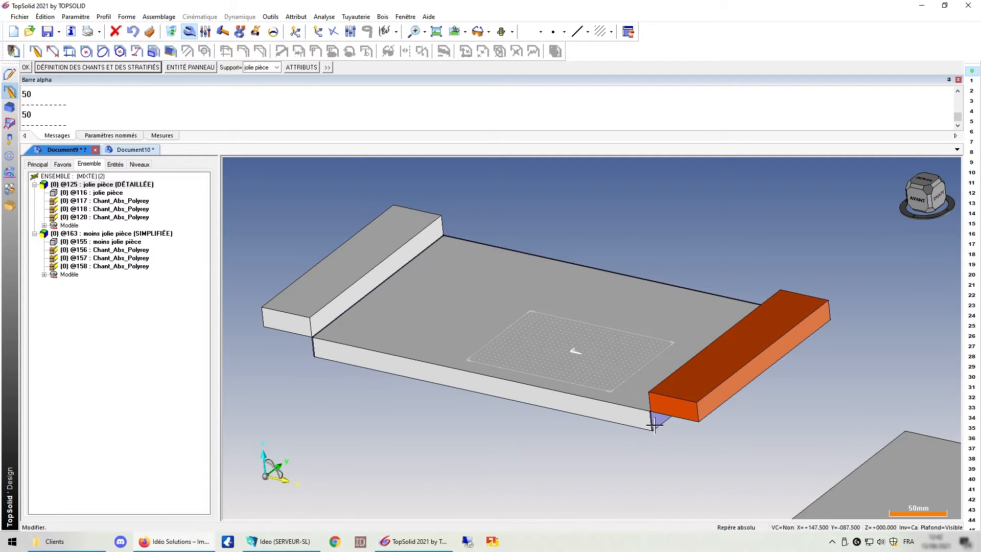
pyautogui.scroll(-2, 623, 415)
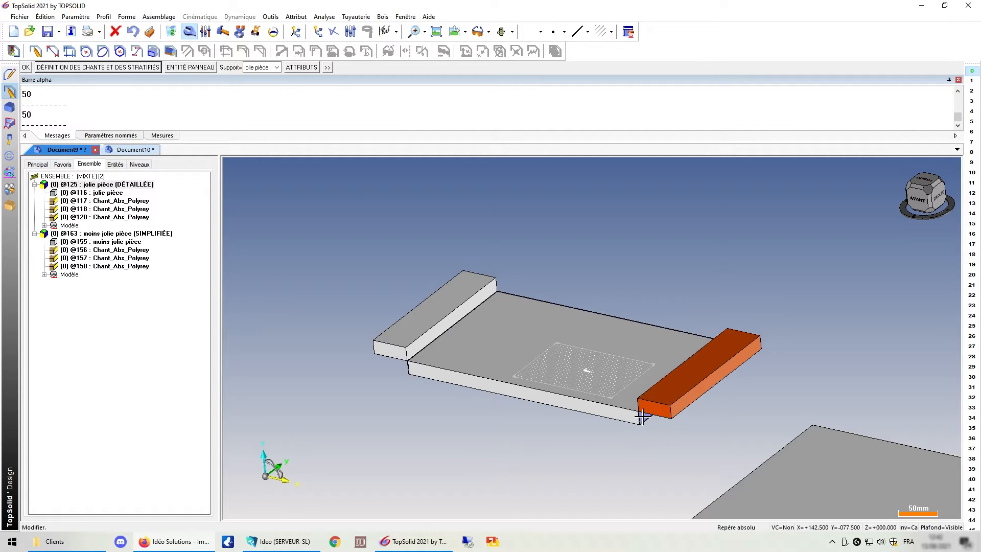
pyautogui.rightClick(95, 319)
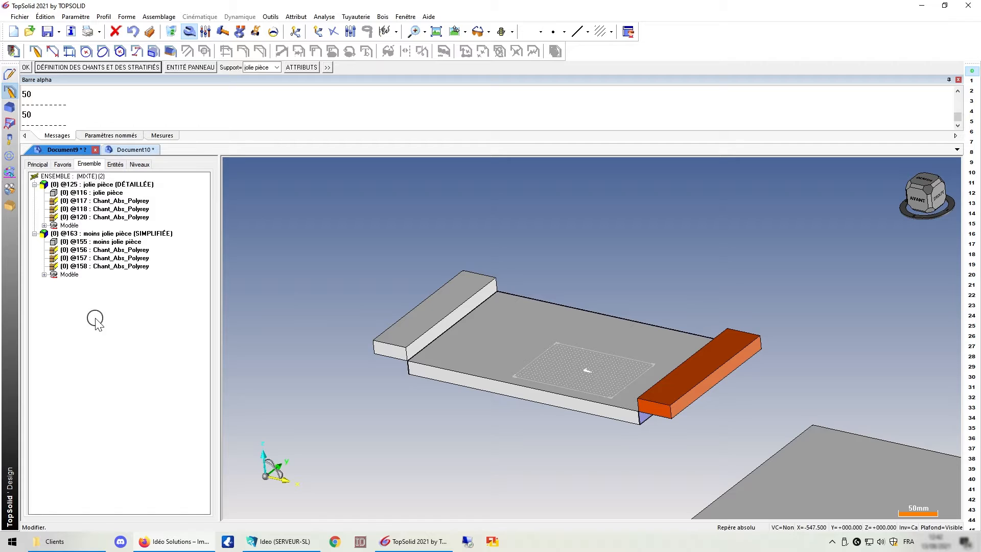
pyautogui.click(115, 322)
pyautogui.click(667, 342)
pyautogui.click(746, 343)
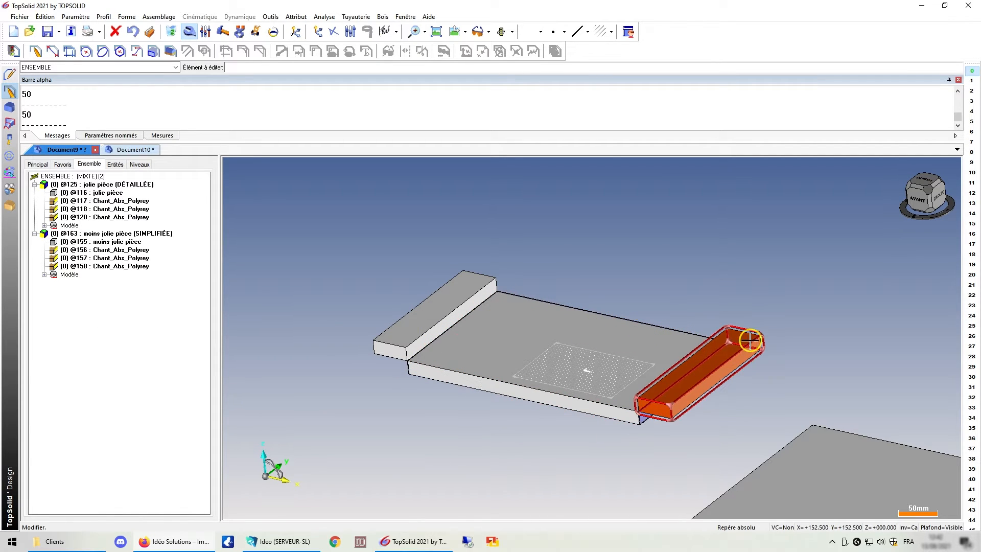
pyautogui.click(144, 269)
pyautogui.click(34, 193)
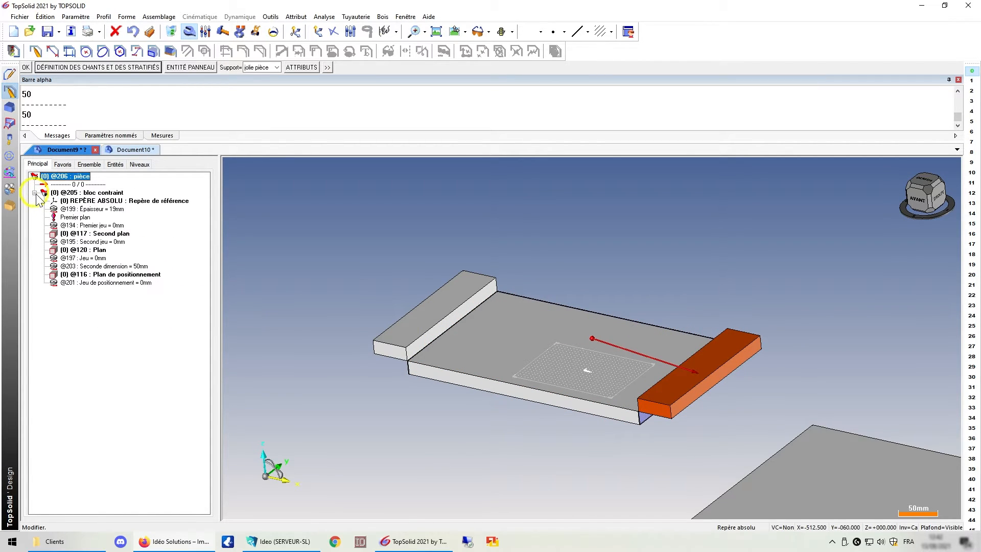
pyautogui.click(76, 217)
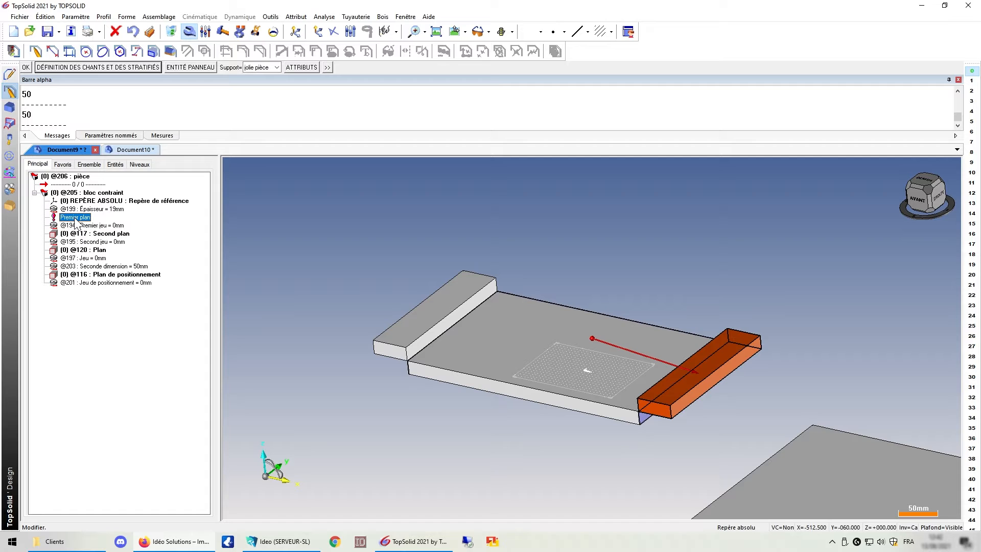
pyautogui.rightClick(75, 219)
pyautogui.click(97, 223)
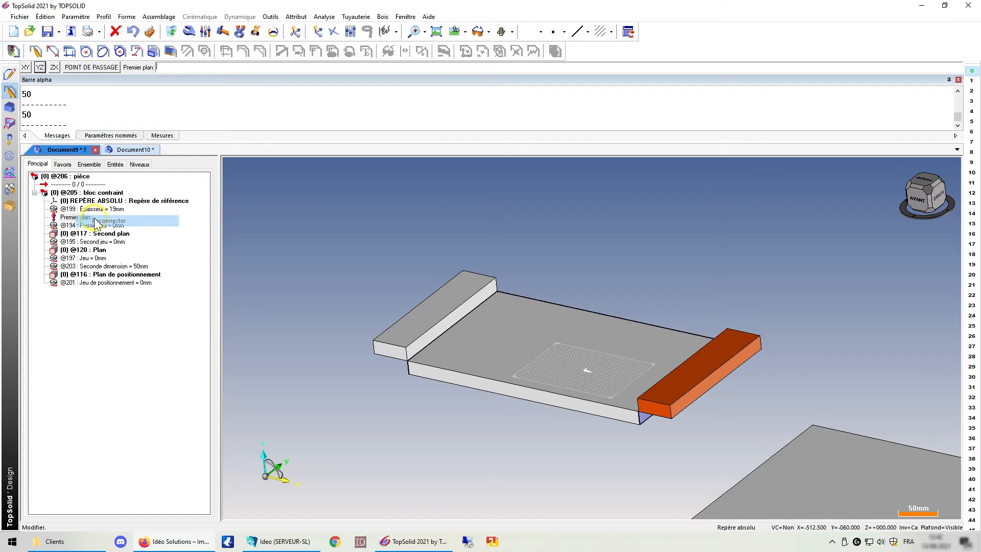
pyautogui.click(473, 381)
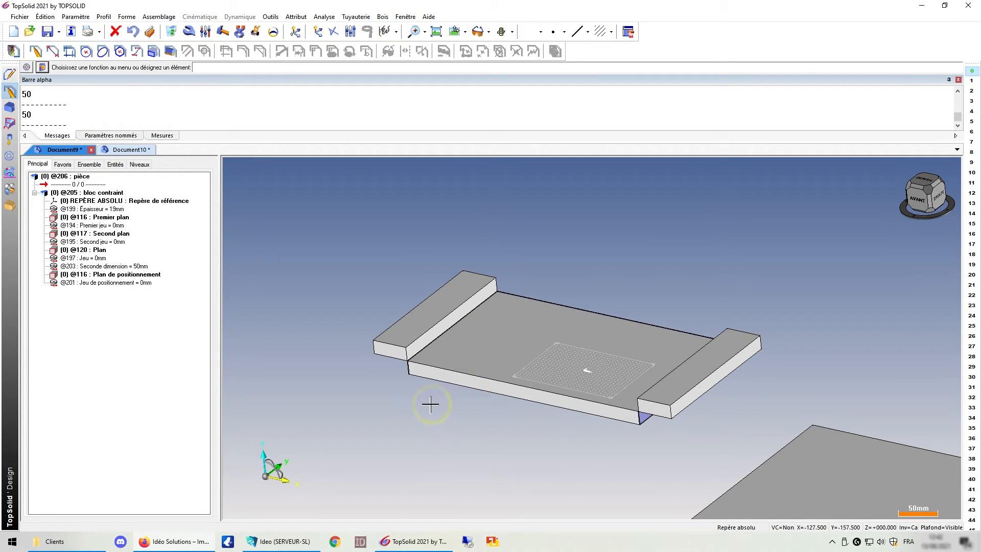
# Re-enable edge band 3 in the jolie pièce panel's edge band definition.
pyautogui.click(189, 33)
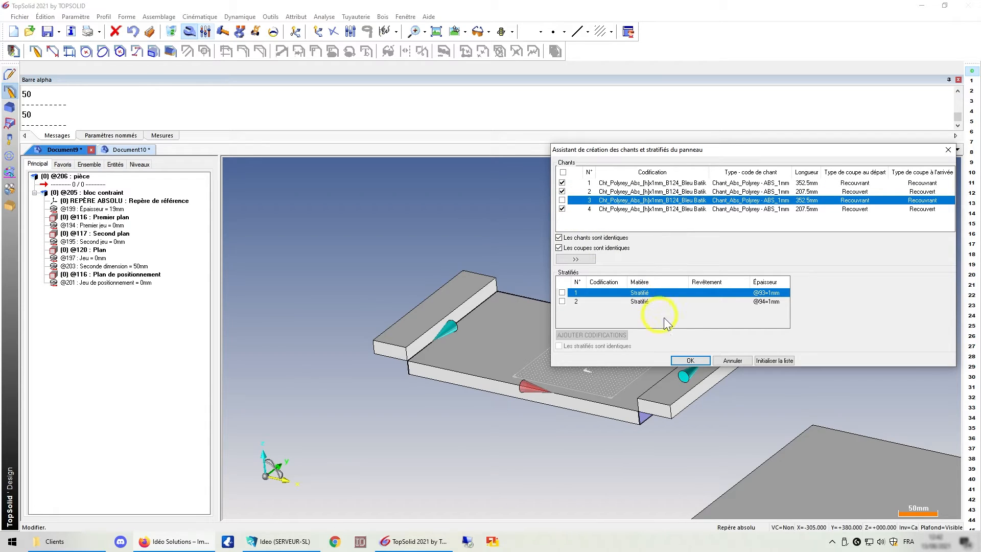
pyautogui.click(689, 361)
pyautogui.click(687, 360)
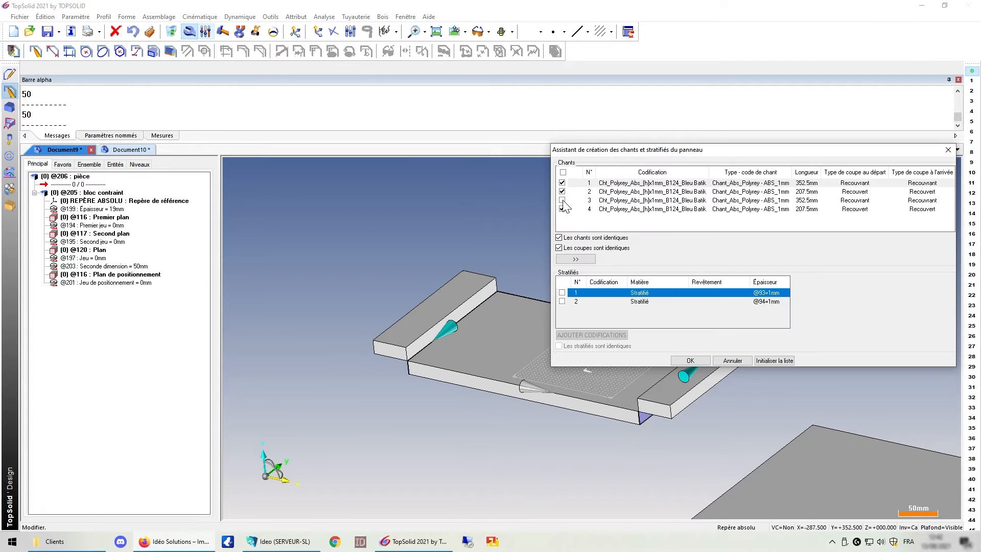
pyautogui.click(690, 361)
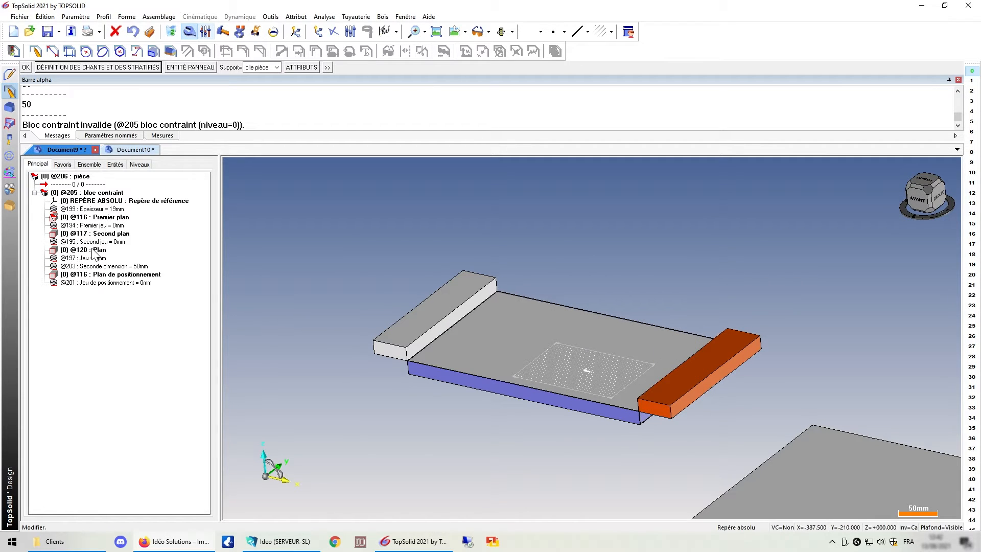
# Inspect the plane references of both end Bloc contraint panels in the construction tree.
pyautogui.click(87, 218)
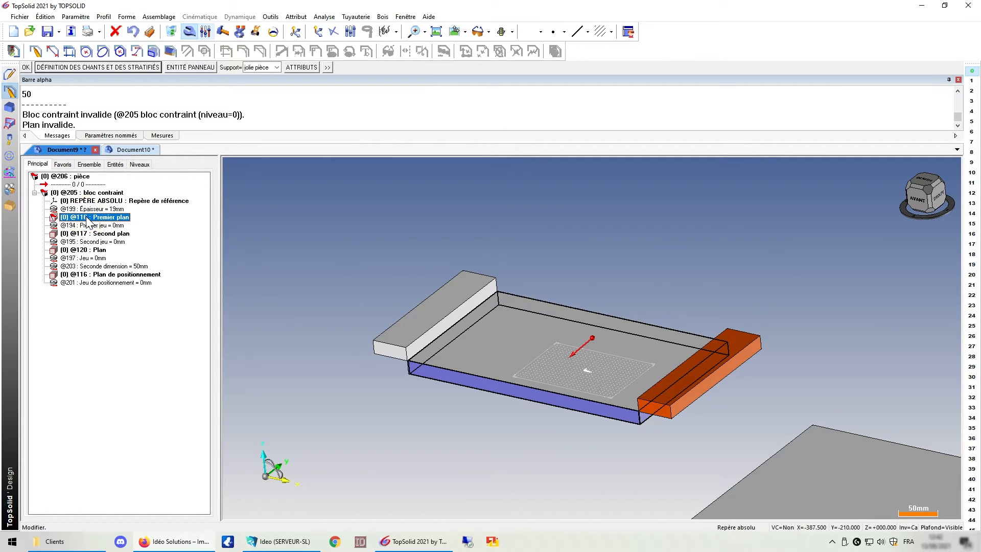
pyautogui.scroll(9, 639, 411)
pyautogui.scroll(-7, 638, 411)
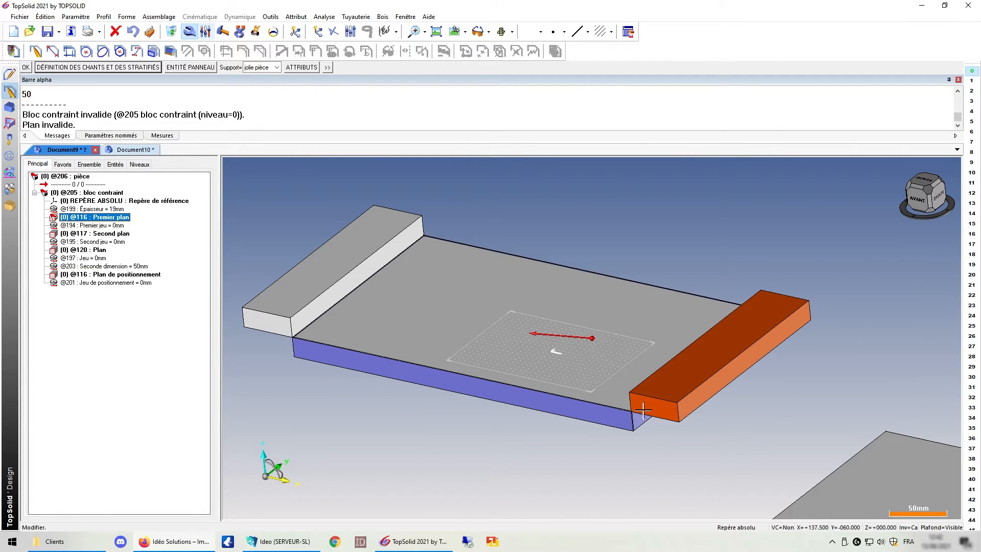
pyautogui.scroll(-1, 643, 410)
pyautogui.click(95, 164)
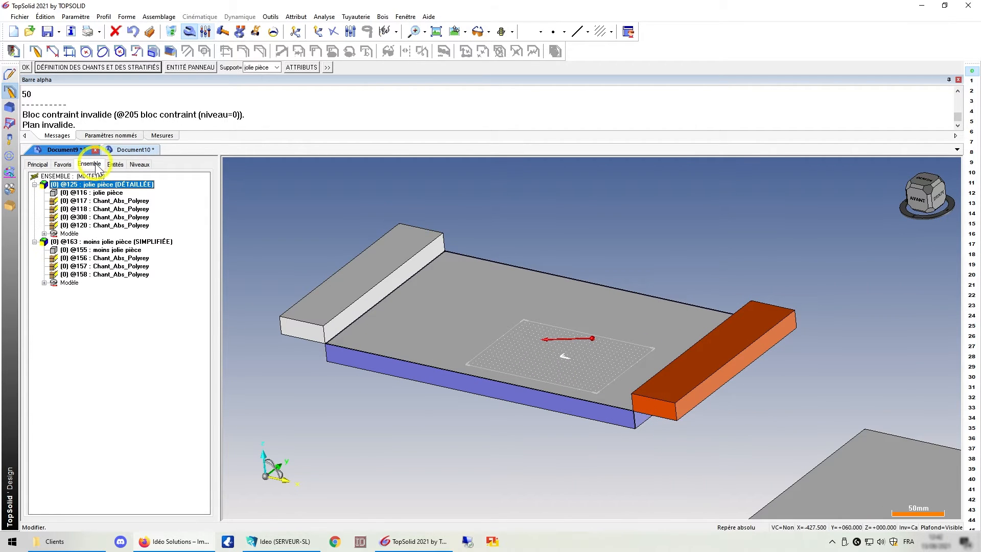
pyautogui.rightClick(122, 339)
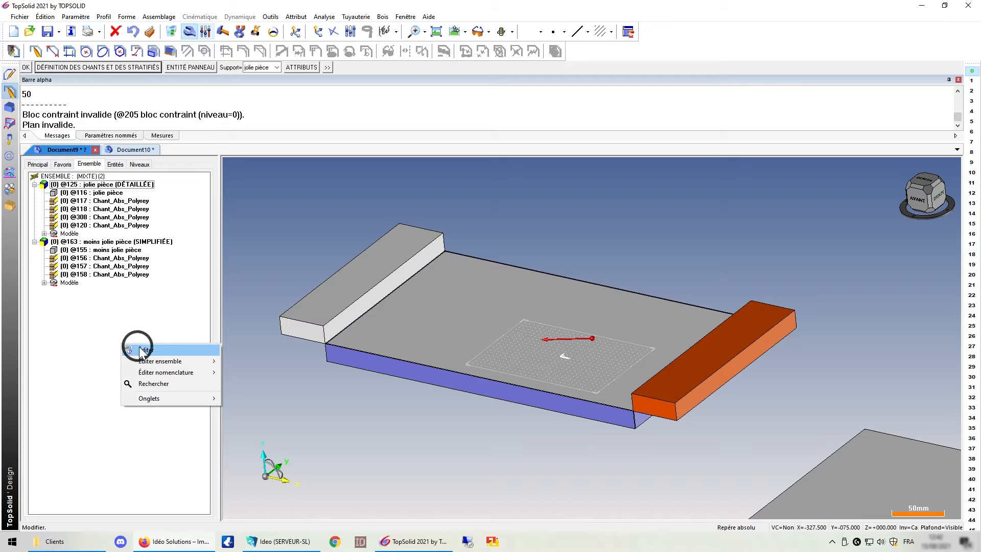
pyautogui.click(143, 349)
pyautogui.click(317, 288)
pyautogui.click(34, 193)
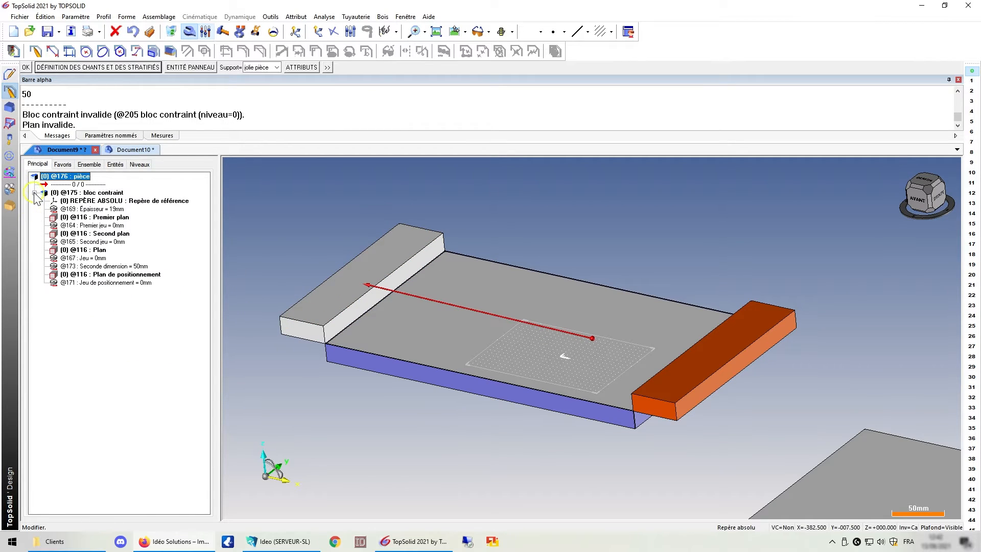
pyautogui.click(113, 275)
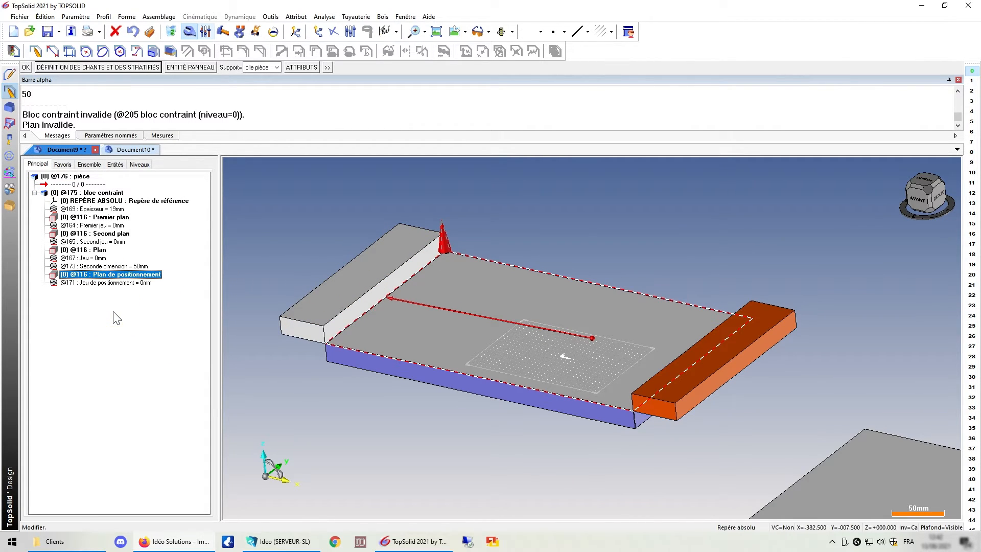
pyautogui.press('Escape')
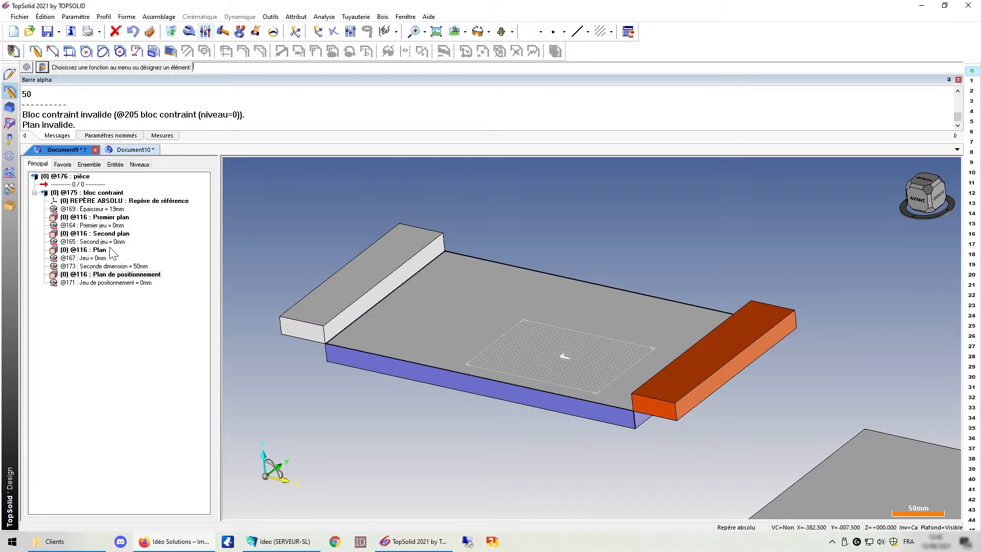
# Switch the jolie pièce panel's representation back to simplified.
pyautogui.click(89, 164)
pyautogui.rightClick(130, 184)
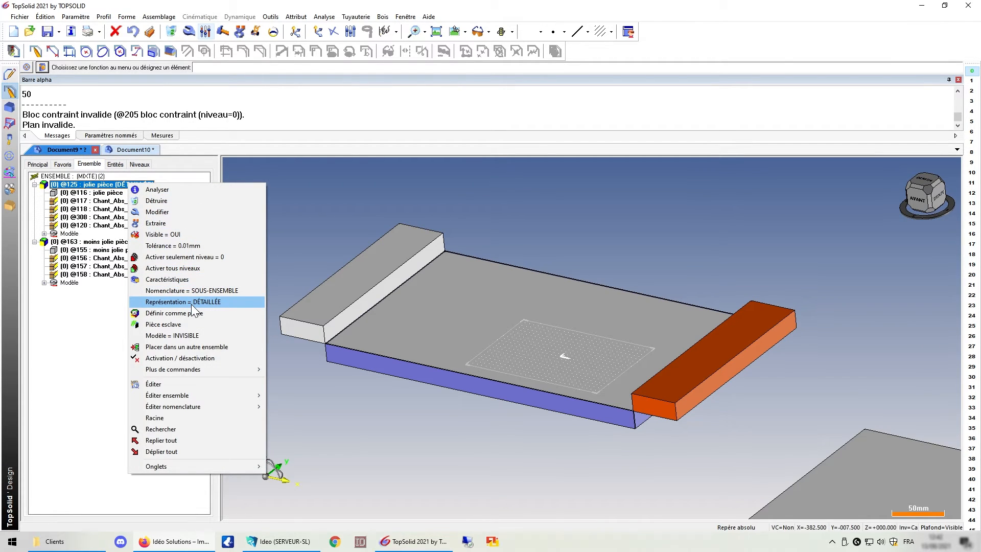
pyautogui.click(212, 303)
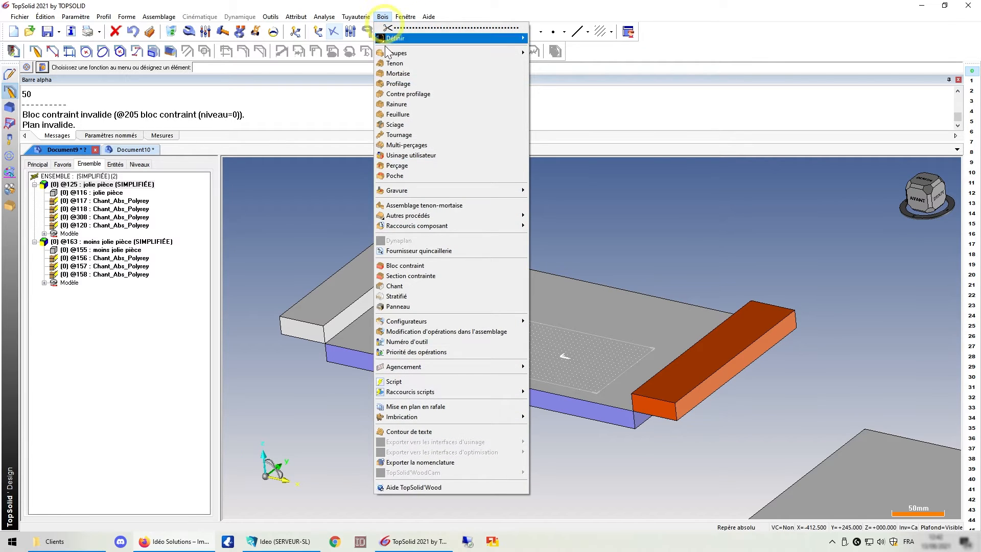
pyautogui.click(601, 195)
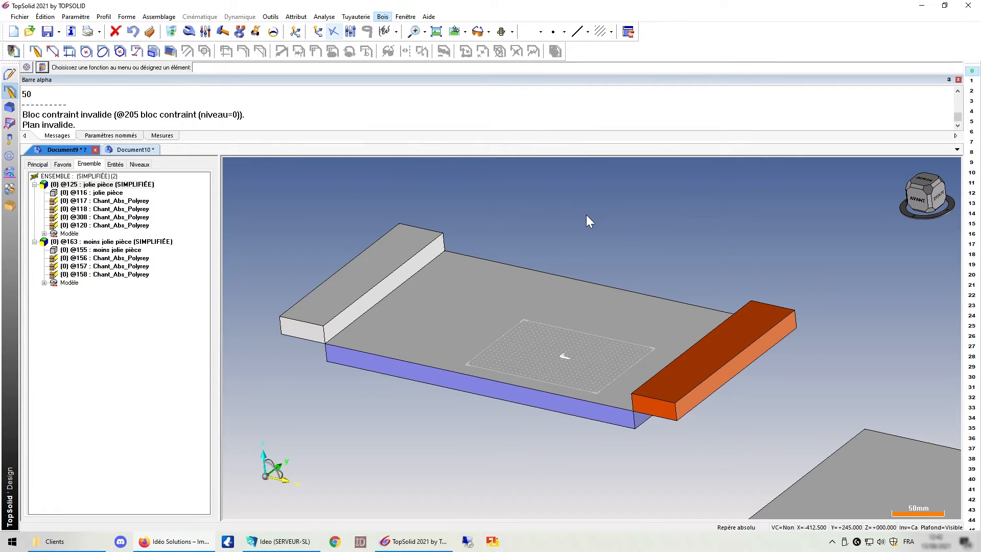
# Review the Panneau part type in the TopSolid'Wood application configuration.
pyautogui.scroll(-4, 470, 216)
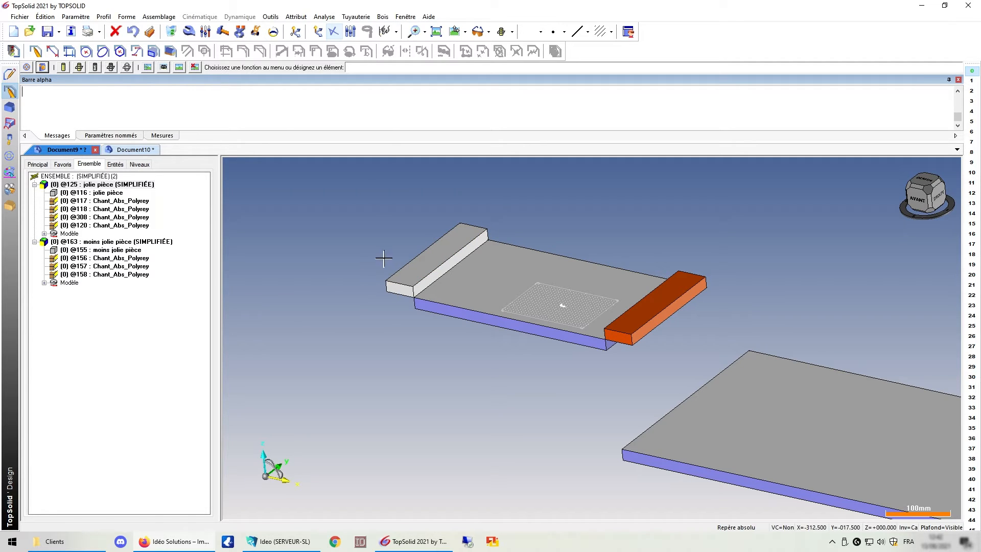
pyautogui.click(271, 17)
pyautogui.click(287, 343)
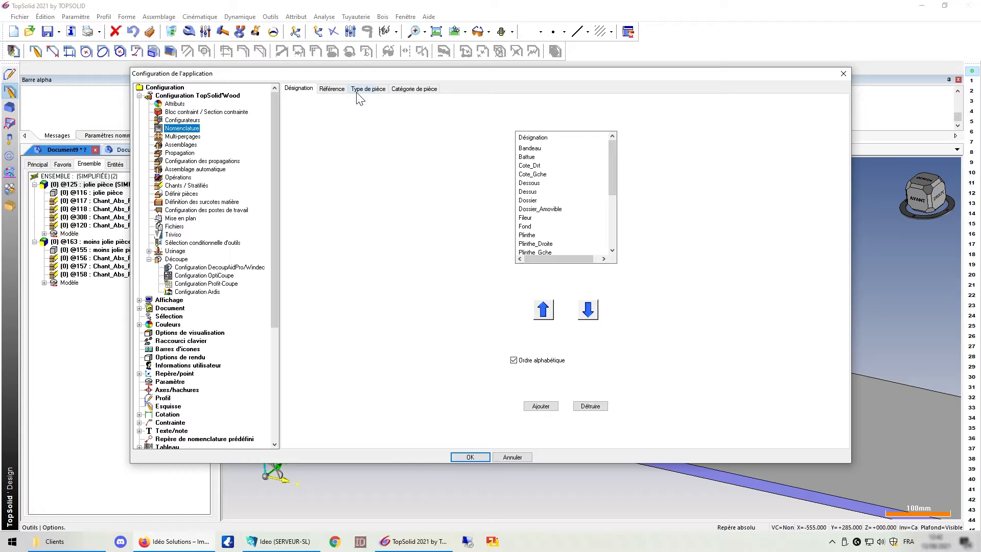
pyautogui.click(360, 91)
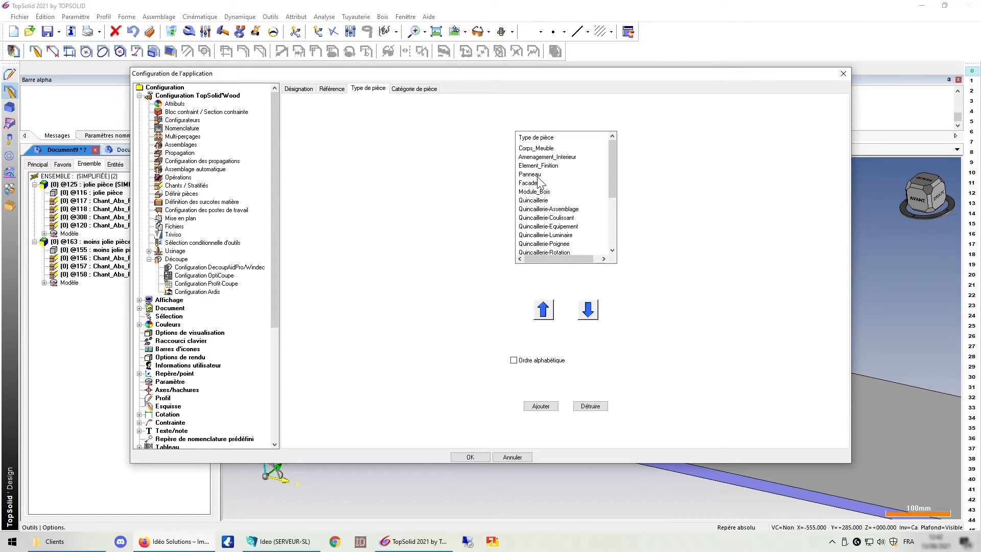
pyautogui.click(534, 175)
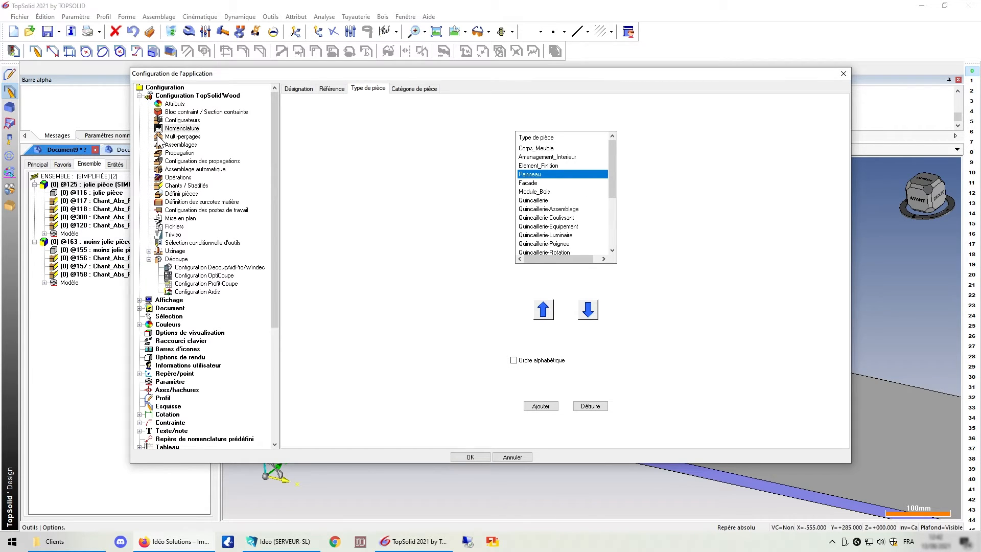
pyautogui.click(515, 457)
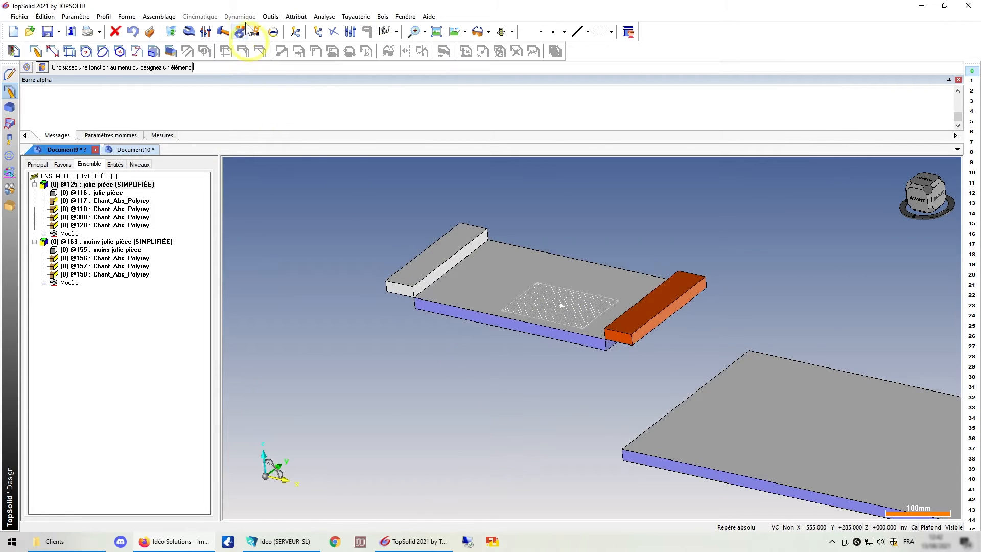
# Open the bill of materials model editor for IdxNbDesMatObsImg and enable Considérer l'entité panneau comme unitaire.
pyautogui.click(271, 16)
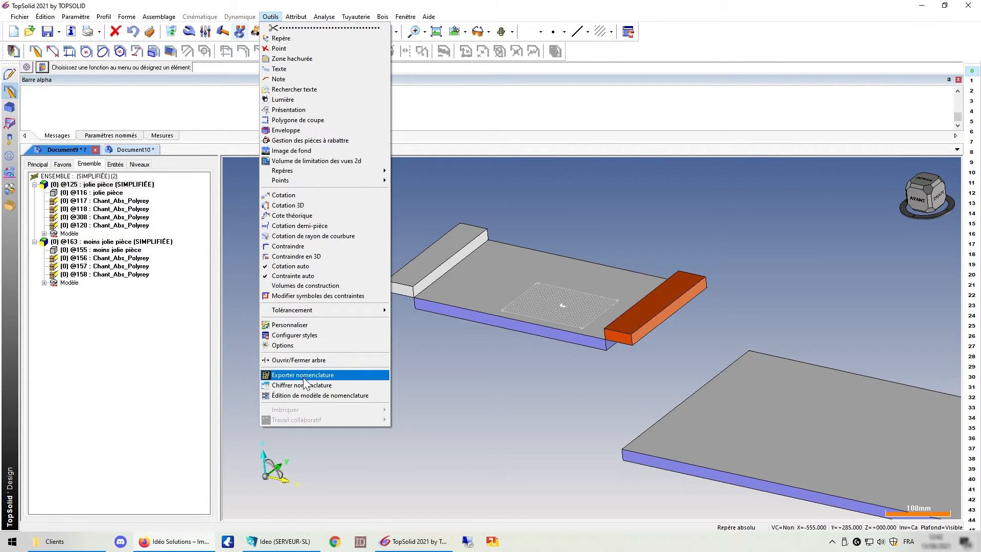
pyautogui.click(304, 395)
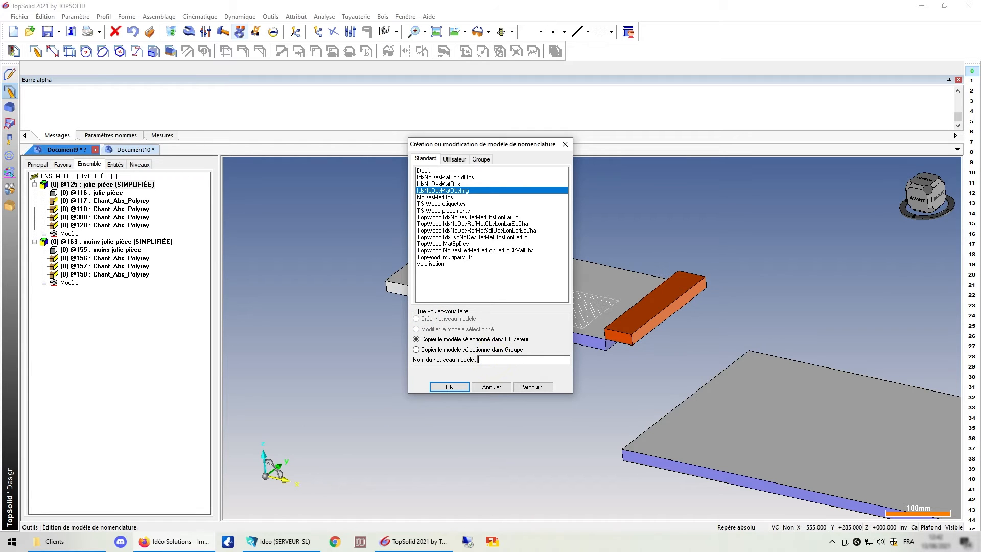
pyautogui.click(449, 387)
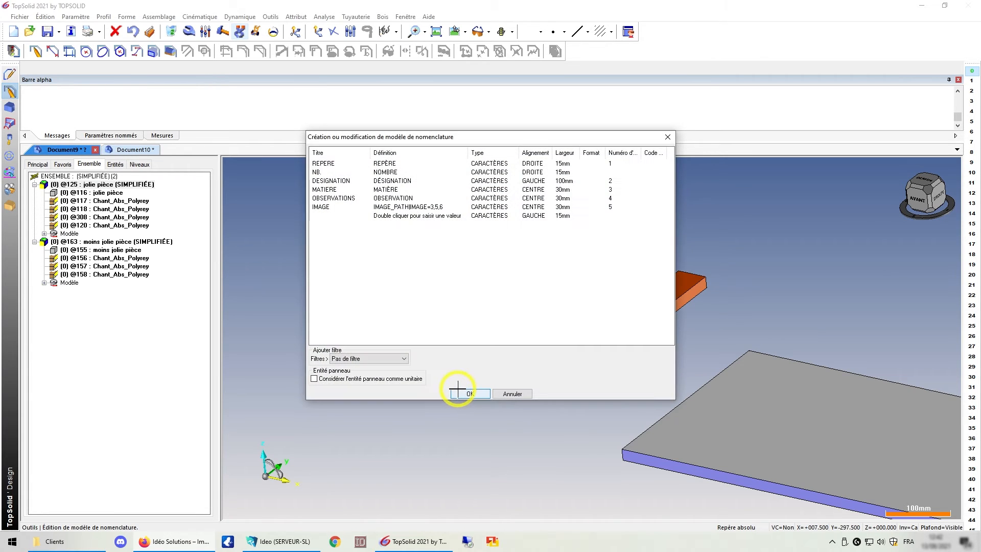
pyautogui.click(315, 378)
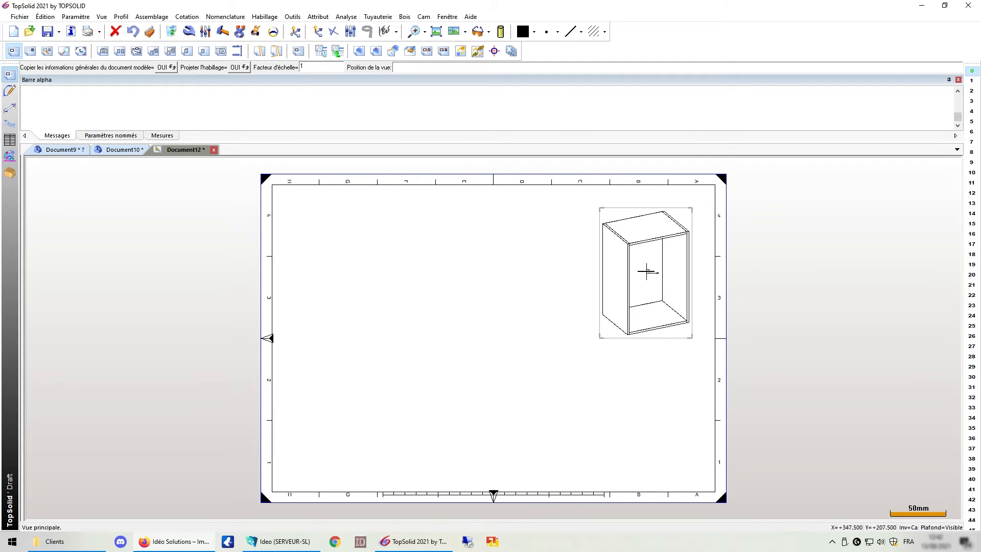
# Place the cabinet's main view and an auxiliary view on the drawing sheet.
pyautogui.click(613, 288)
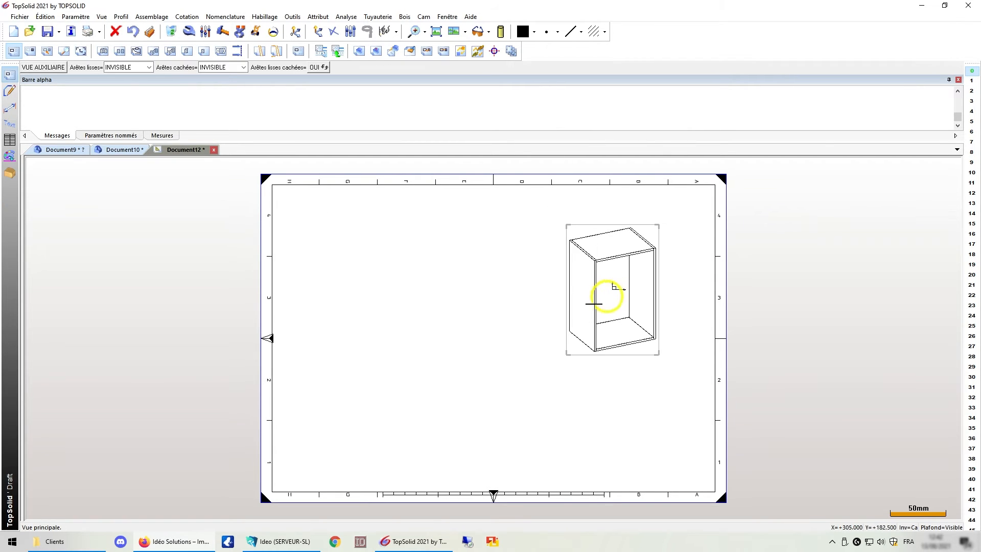
pyautogui.click(27, 53)
pyautogui.click(149, 67)
pyautogui.click(128, 151)
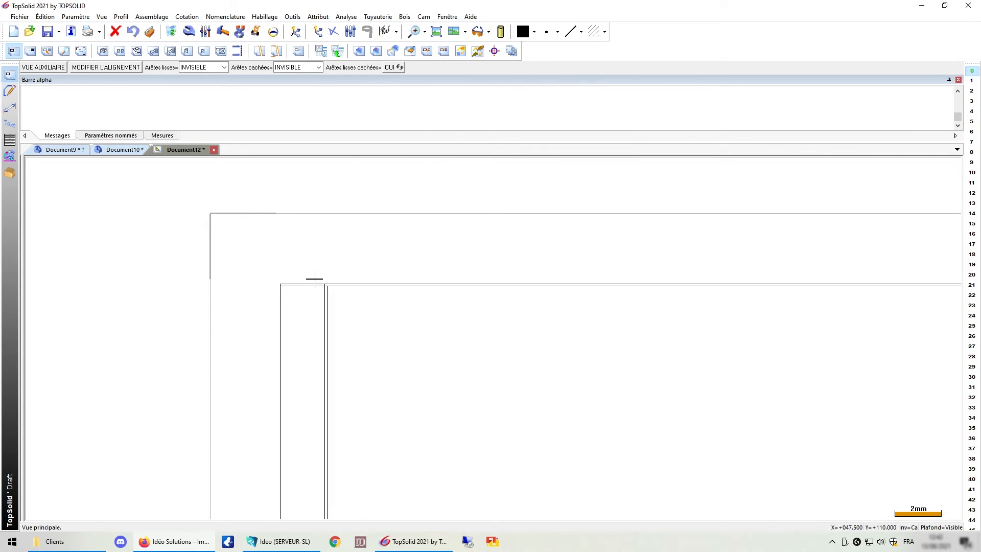
pyautogui.scroll(-5, 315, 276)
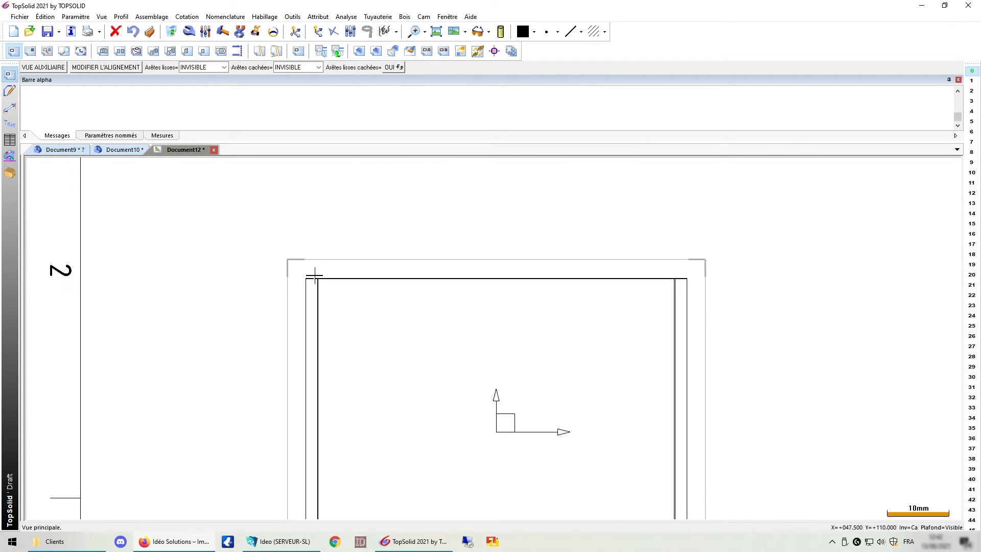
pyautogui.scroll(-2, 314, 276)
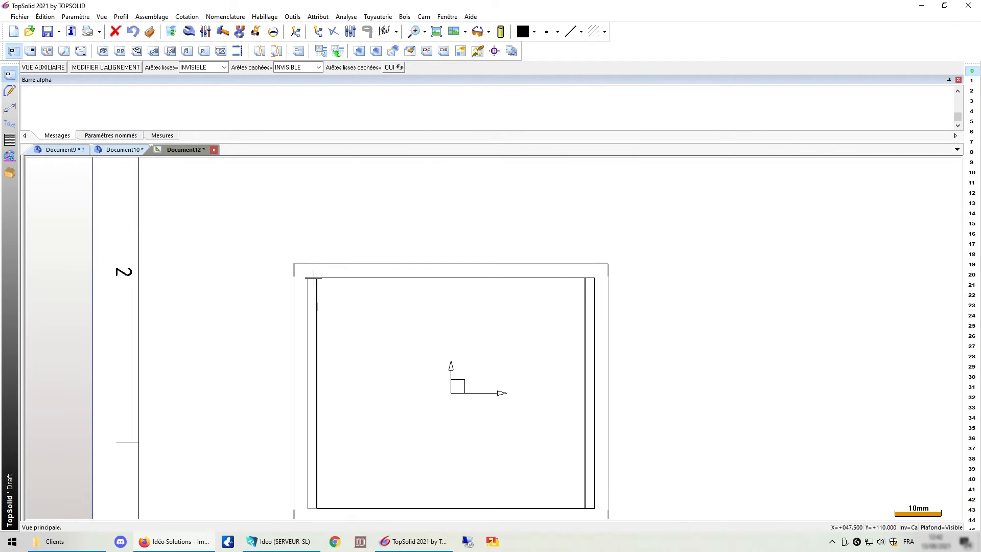
# Add quick dimensions to the vertical extent of the panel view.
pyautogui.click(8, 108)
pyautogui.scroll(5, 587, 273)
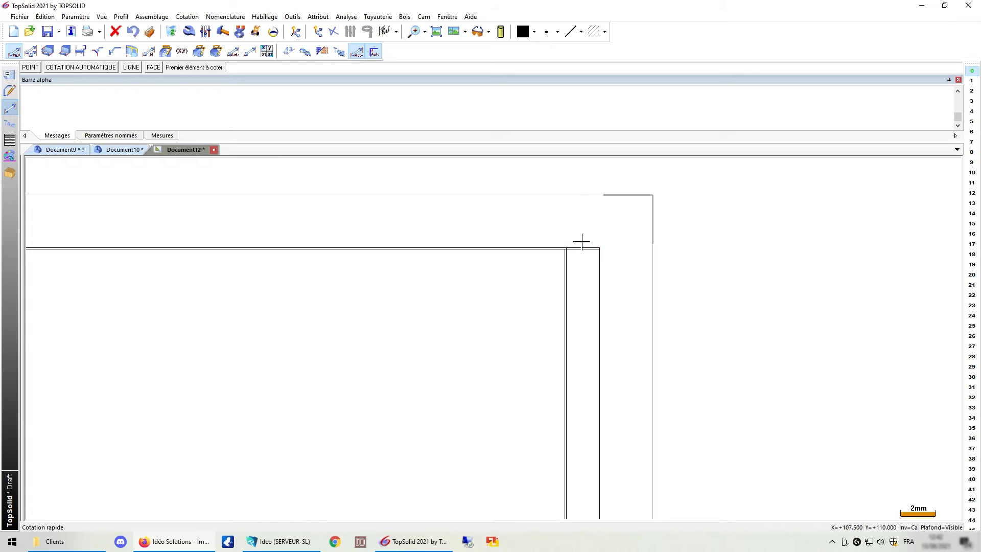
pyautogui.scroll(-5, 582, 241)
pyautogui.scroll(7, 580, 241)
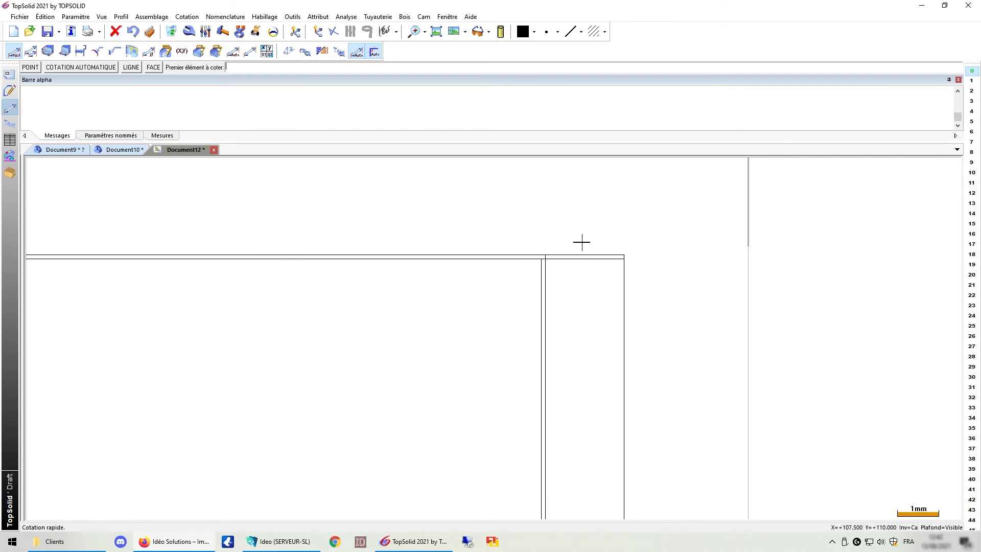
pyautogui.click(583, 254)
pyautogui.scroll(-7, 583, 254)
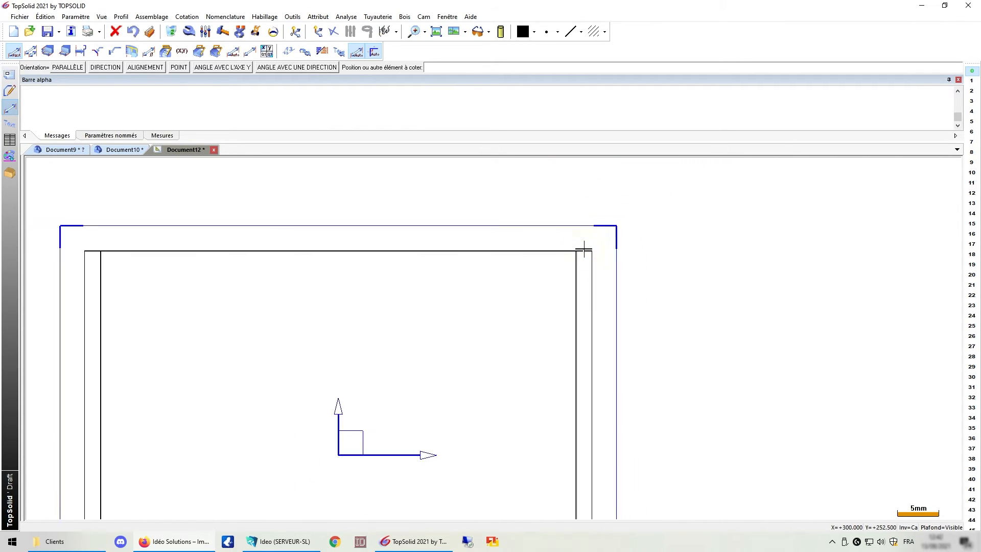
pyautogui.scroll(2, 585, 440)
pyautogui.scroll(3, 586, 440)
pyautogui.click(580, 439)
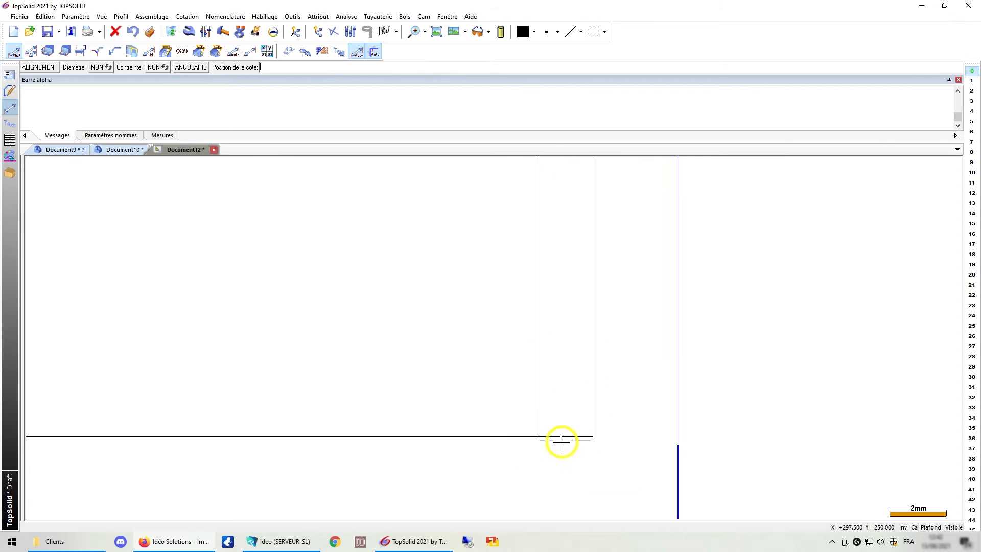
pyautogui.scroll(-3, 559, 443)
pyautogui.click(565, 399)
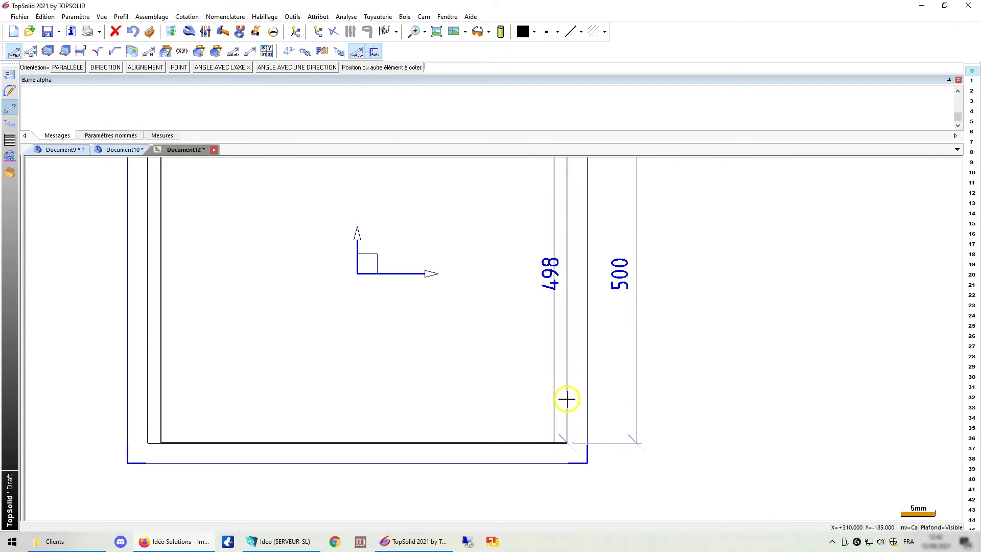
# Add a quick dimension across the panel view's width.
pyautogui.moveTo(359, 420); pyautogui.dragTo(620, 422, button='middle')
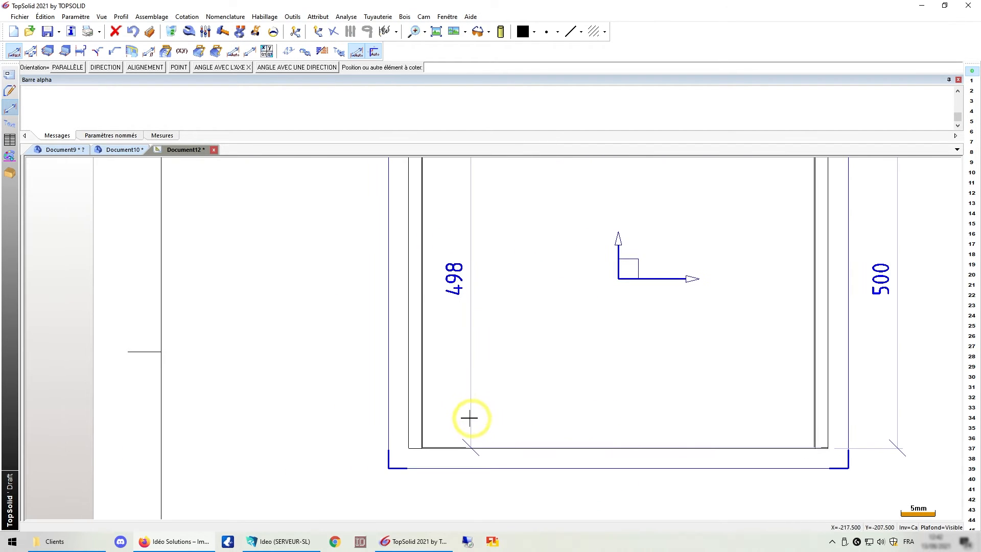
pyautogui.scroll(4, 437, 432)
pyautogui.click(449, 435)
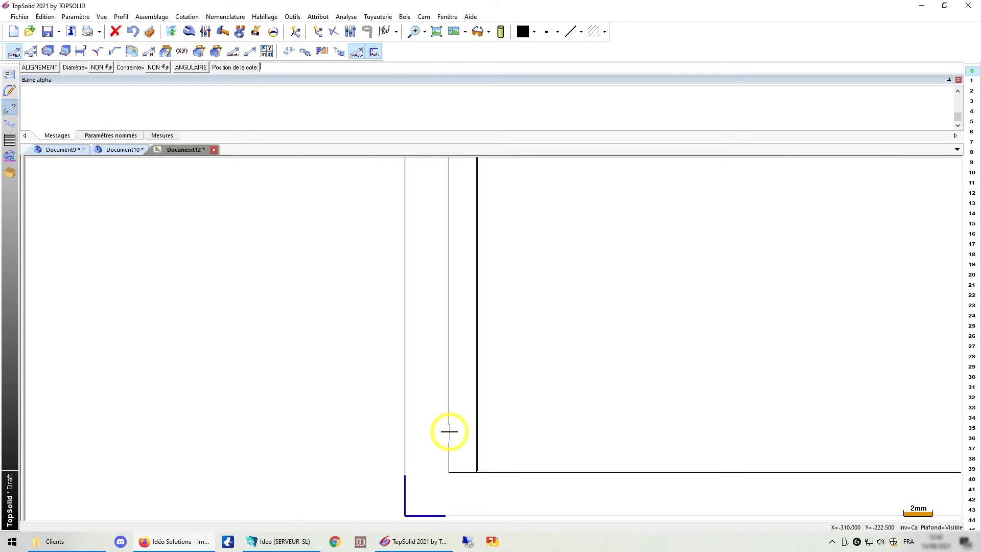
pyautogui.scroll(-4, 452, 445)
pyautogui.click(482, 475)
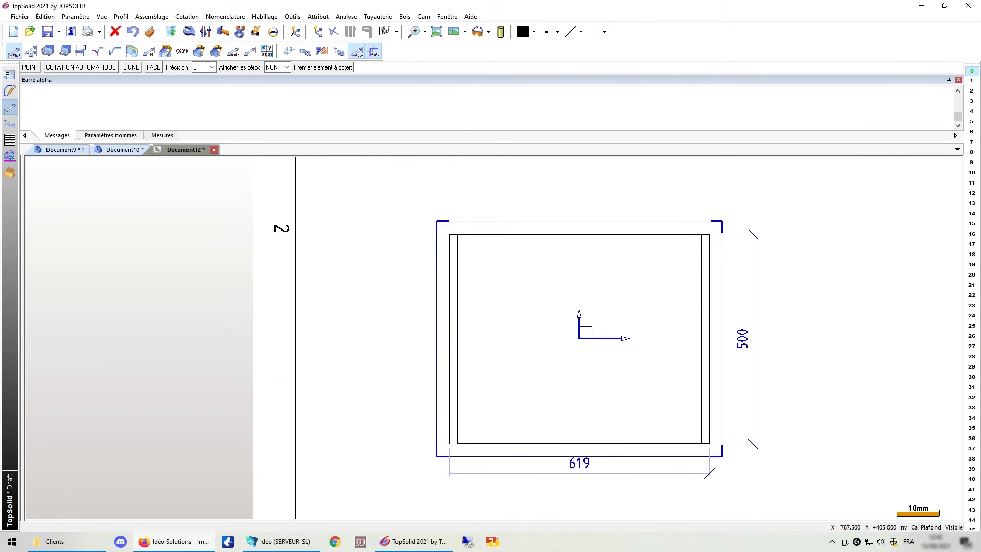
# Set the front drawing view's representation to SIMPLIFIÉE.
pyautogui.scroll(-5, 332, 354)
pyautogui.scroll(-2, 365, 386)
pyautogui.scroll(3, 431, 210)
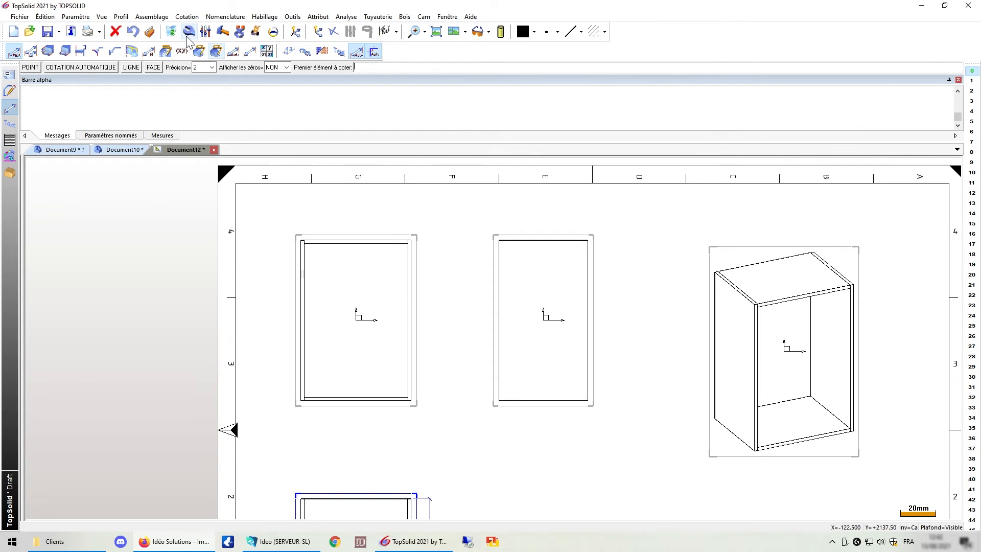
pyautogui.click(188, 36)
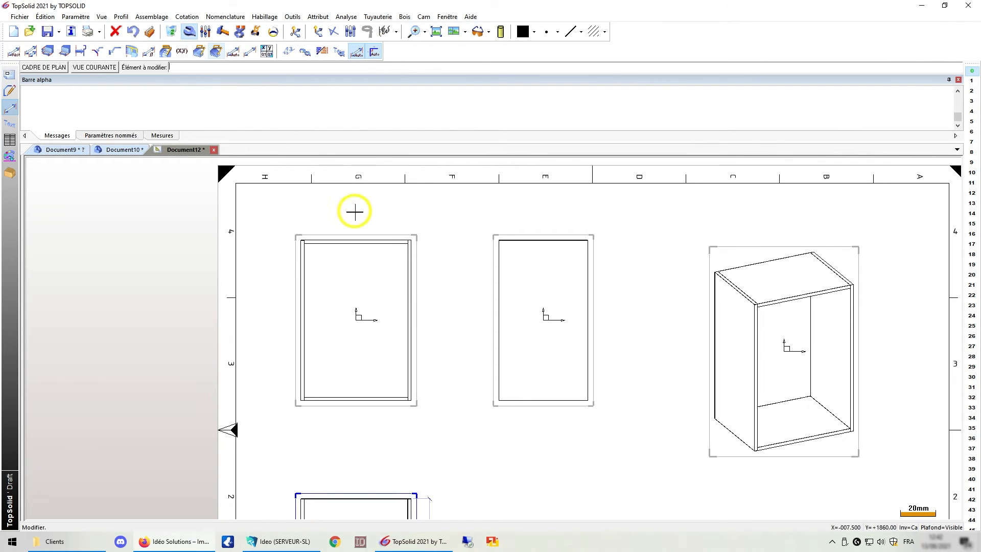
pyautogui.click(368, 245)
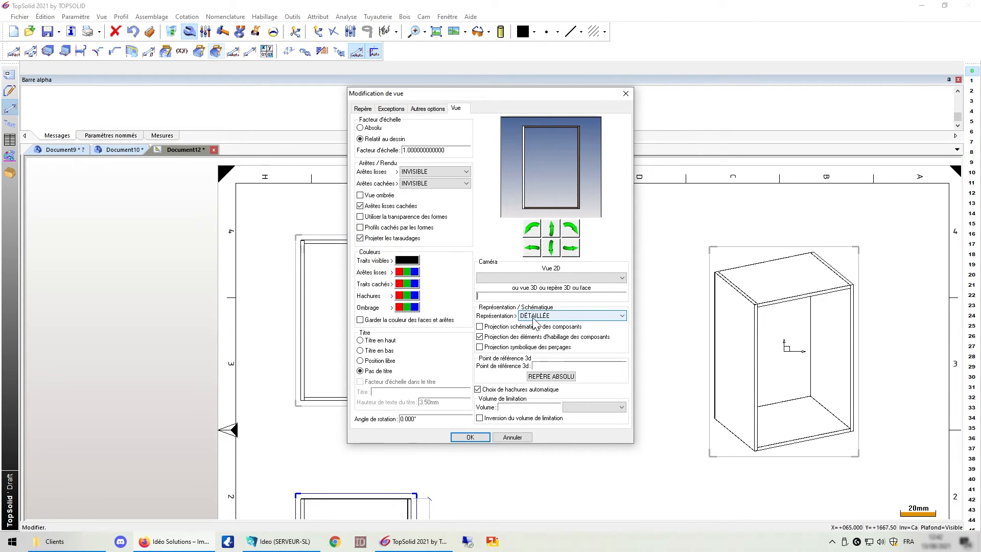
pyautogui.click(541, 316)
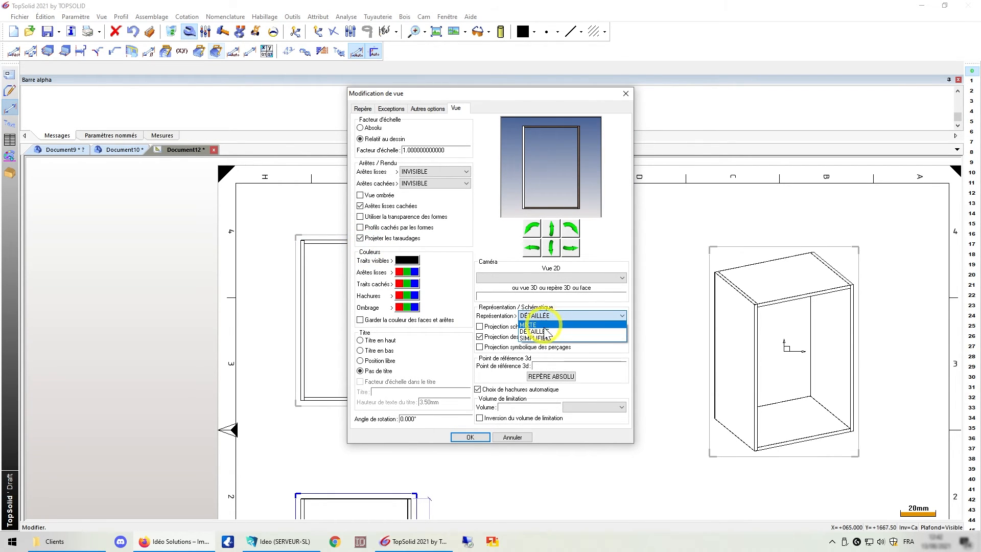
pyautogui.click(541, 338)
pyautogui.click(475, 437)
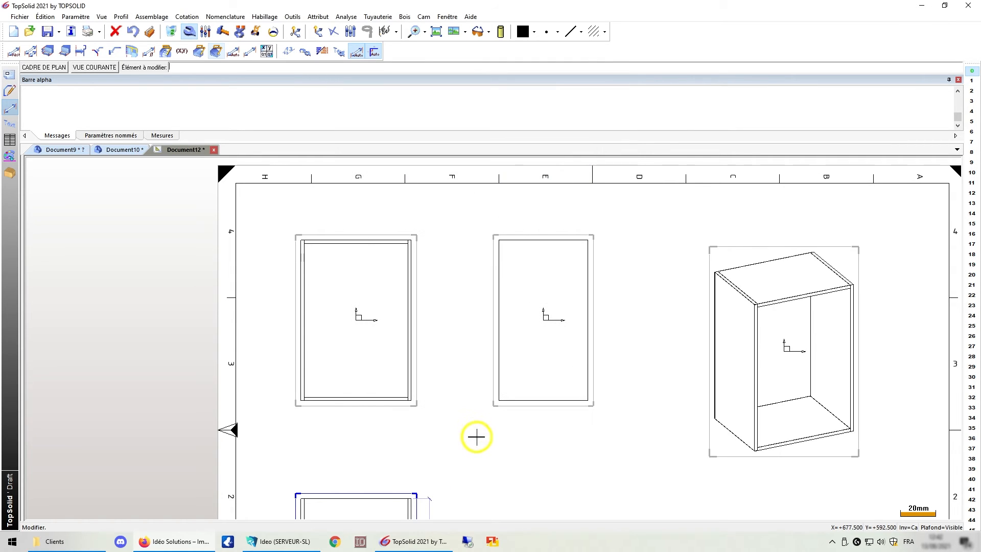
# Set the perspective drawing view's representation to SIMPLIFIÉE.
pyautogui.scroll(5, 299, 239)
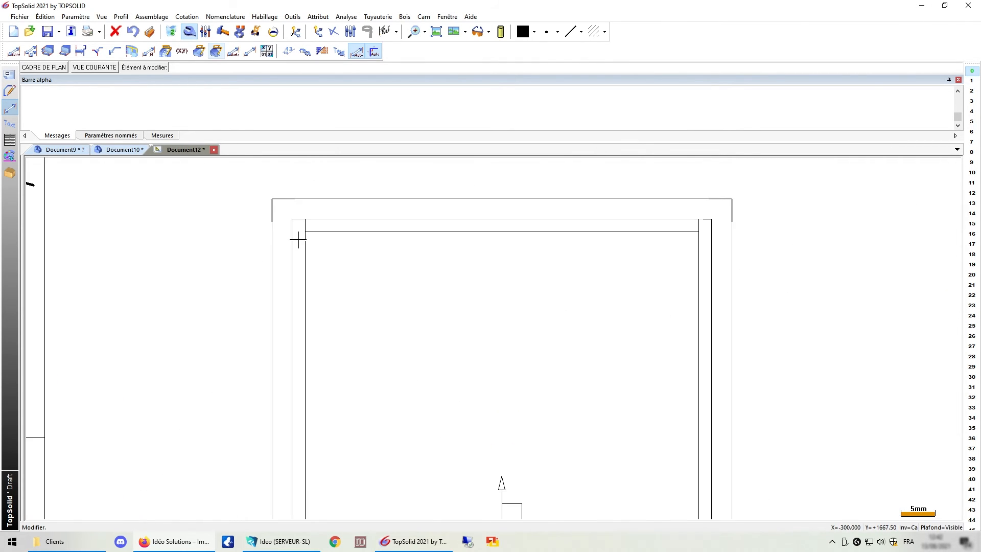
pyautogui.scroll(2, 298, 239)
pyautogui.scroll(-8, 298, 239)
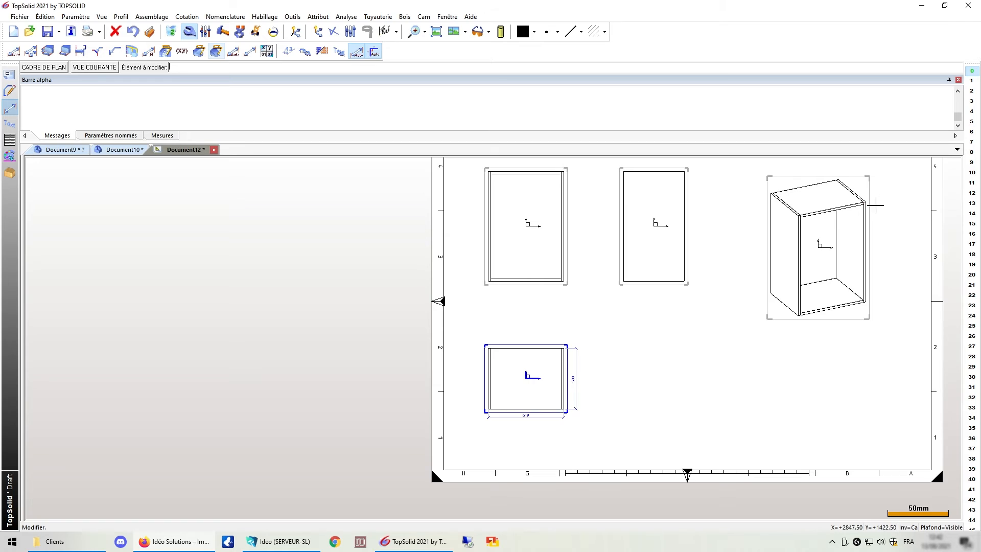
pyautogui.scroll(5, 875, 205)
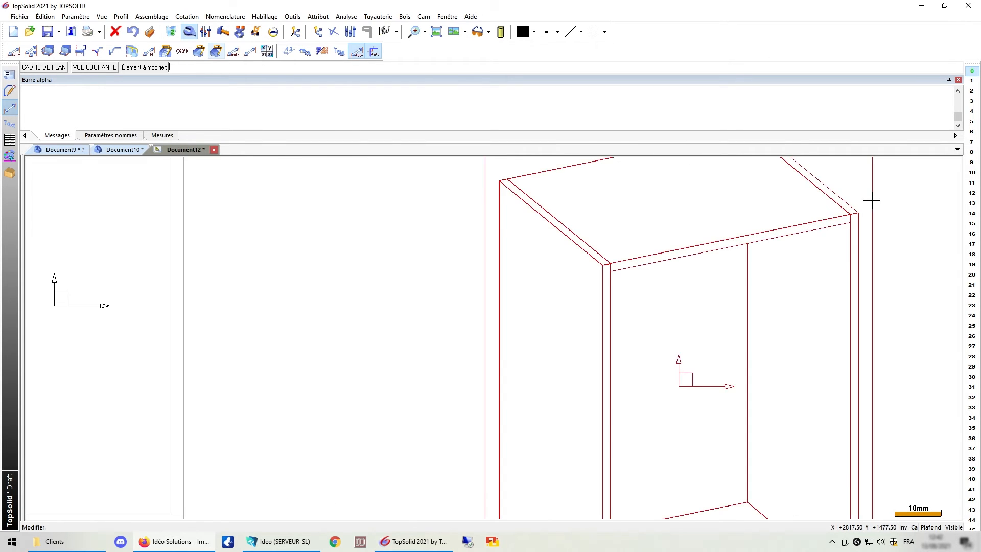
pyautogui.scroll(2, 871, 201)
pyautogui.scroll(-3, 843, 219)
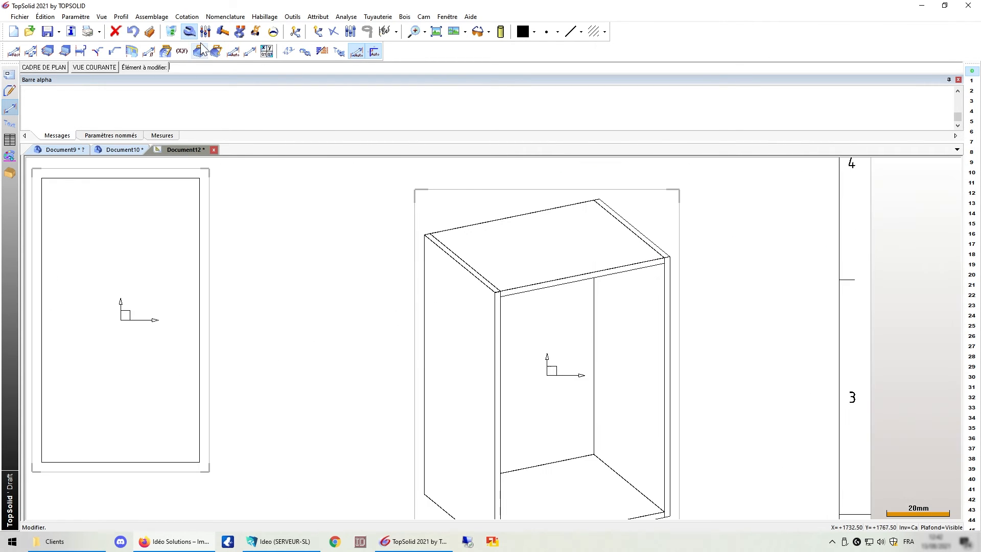
pyautogui.click(451, 255)
pyautogui.click(543, 316)
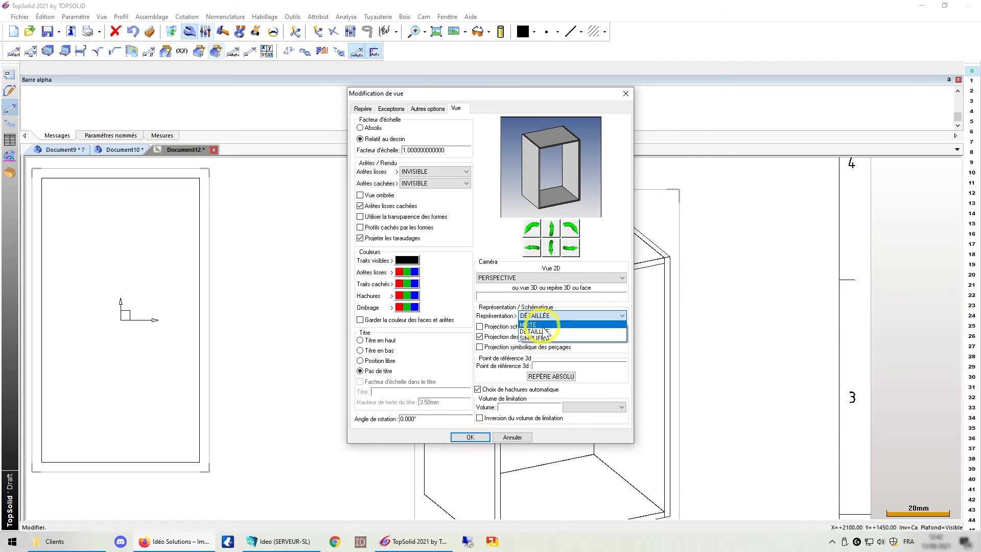
pyautogui.click(537, 338)
pyautogui.press('Return')
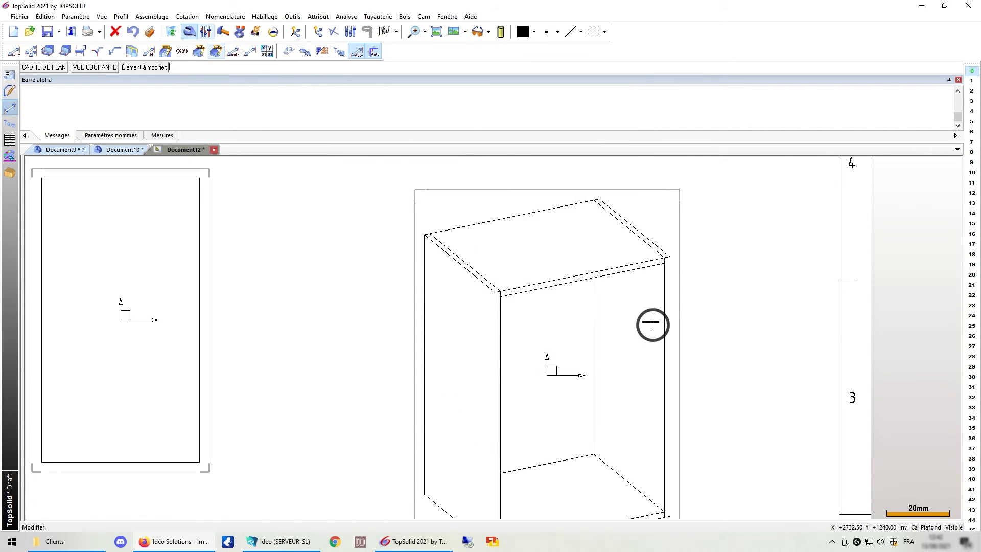
pyautogui.scroll(5, 651, 323)
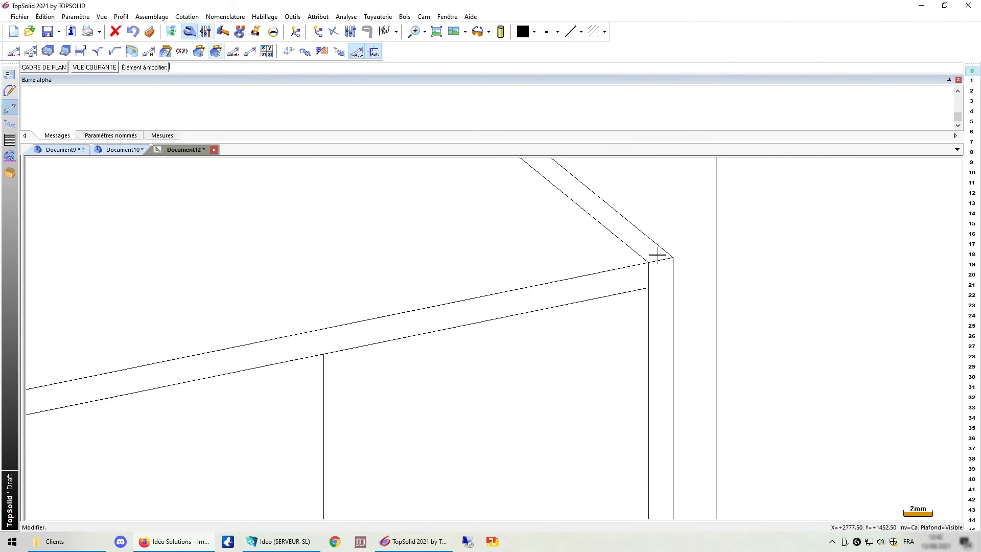
pyautogui.scroll(-7, 657, 255)
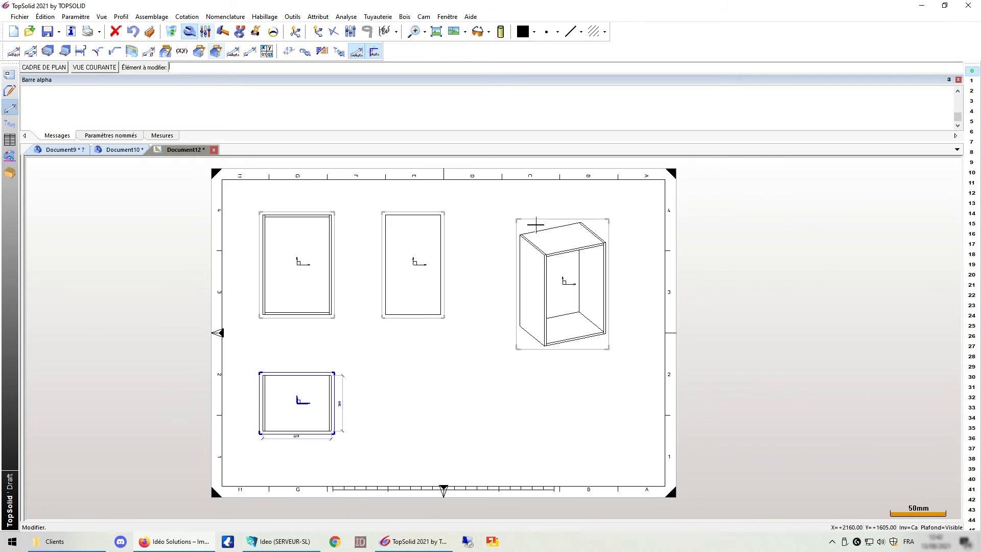
pyautogui.scroll(-1, 527, 252)
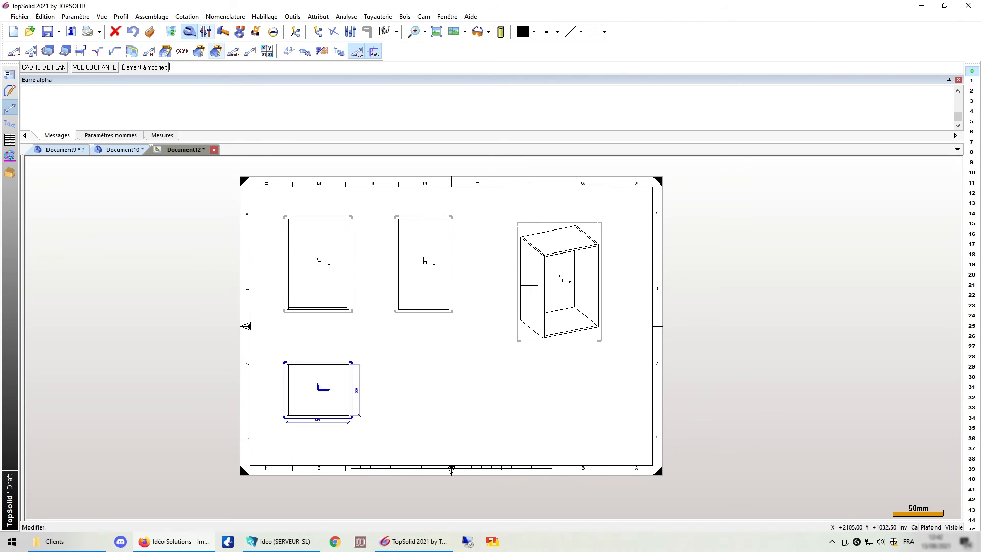
pyautogui.scroll(-1, 534, 302)
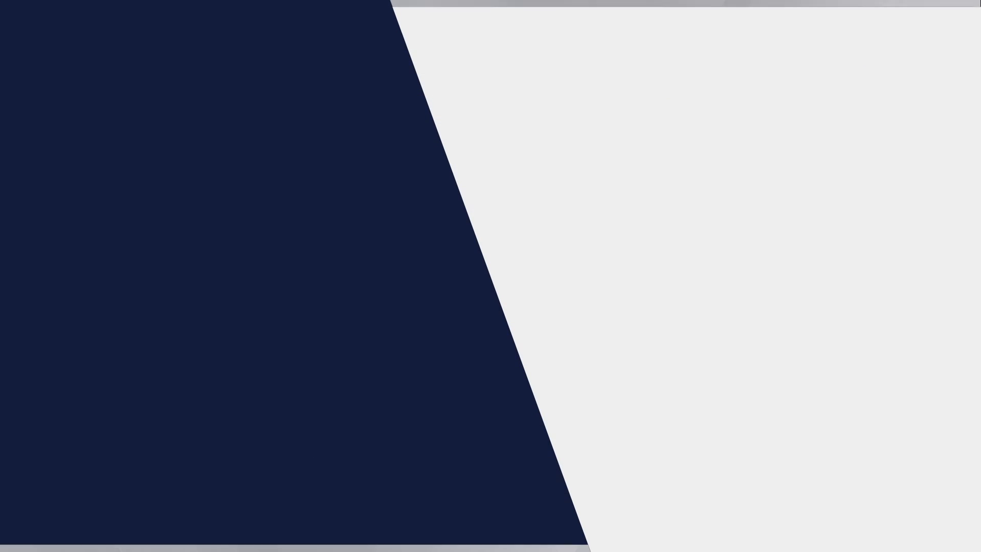